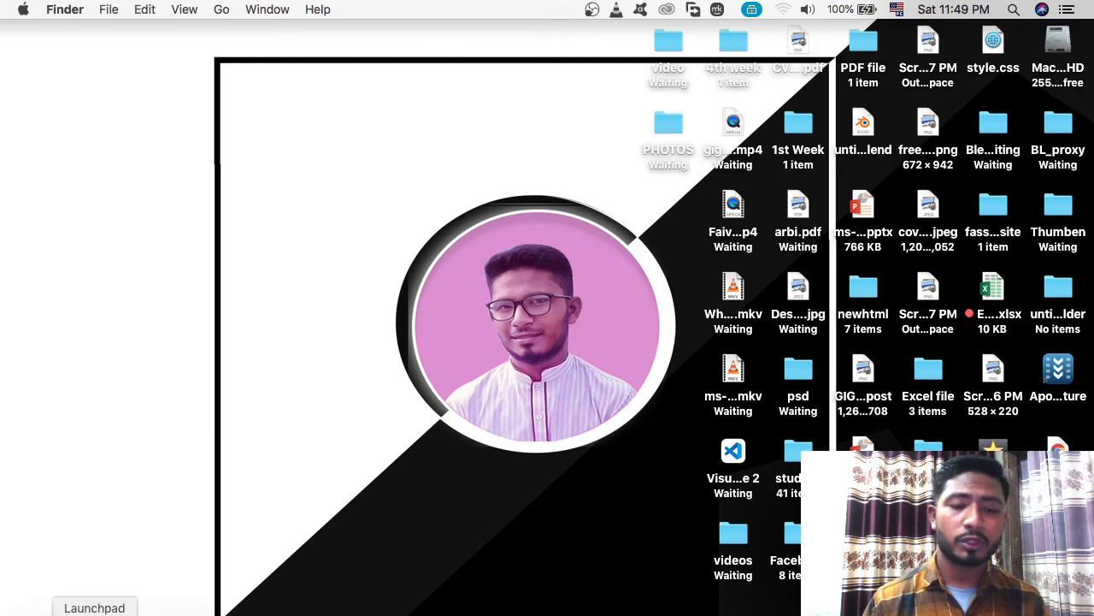
Step: Launch Microsoft Excel and create a blank workbook
click(94, 612)
scroll(402, 492, left, 3)
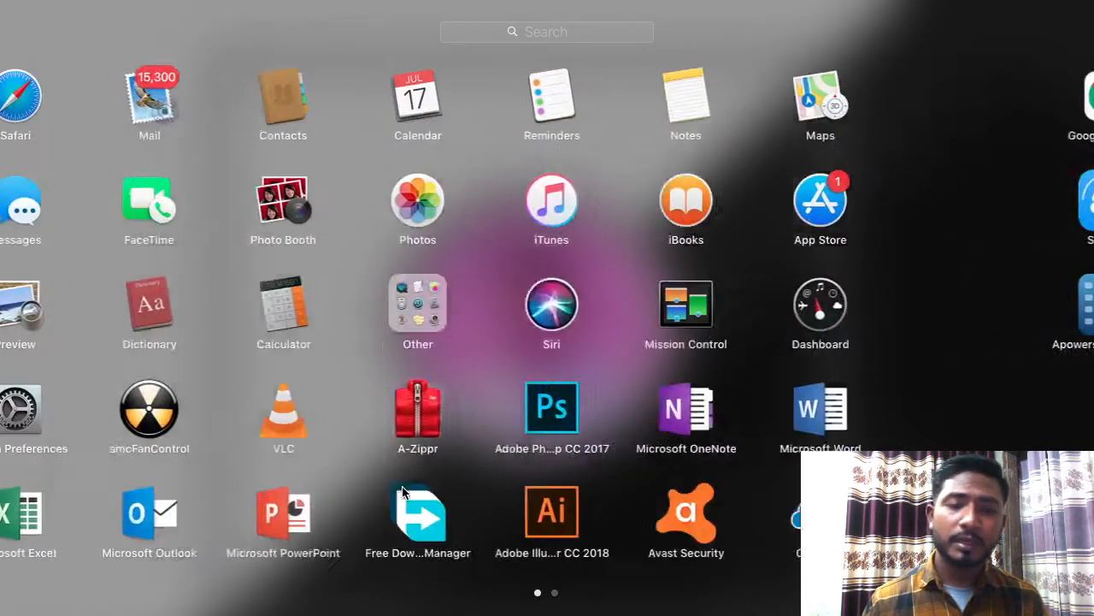
click(146, 511)
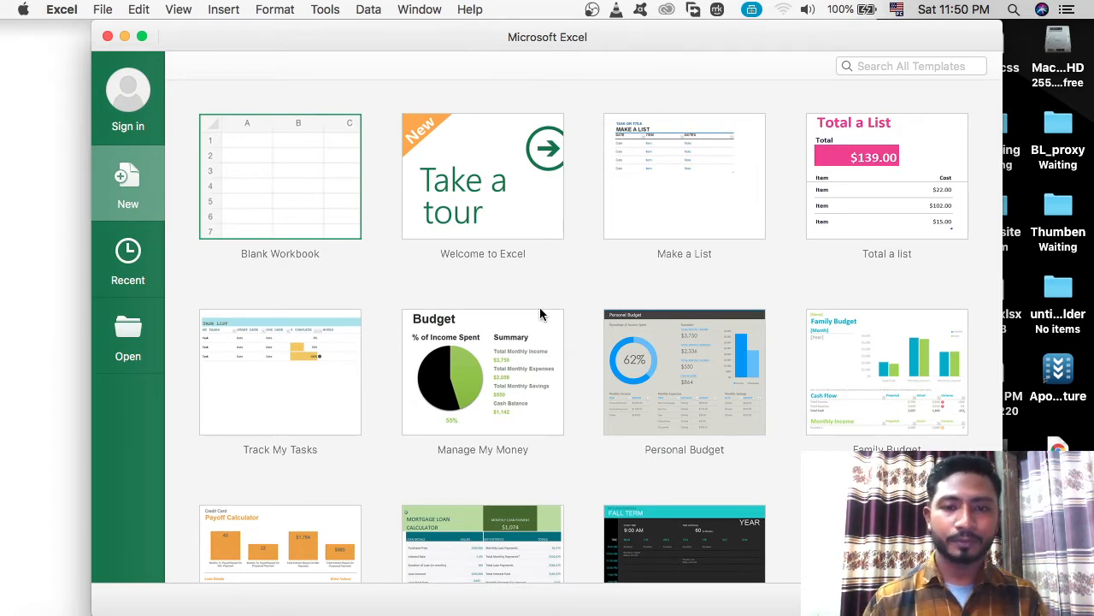
key(Return)
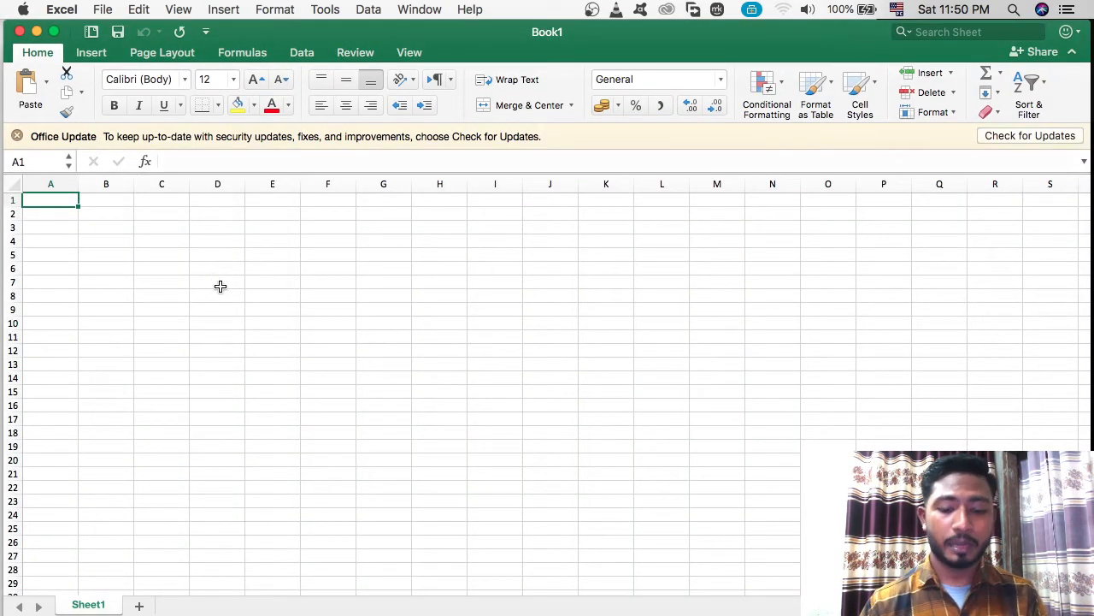
Step: Examine the sheet's column layout by highlighting columns B, C and D one after another
scroll(220, 287, up, 5)
scroll(221, 286, left, 5)
scroll(220, 286, up, 4)
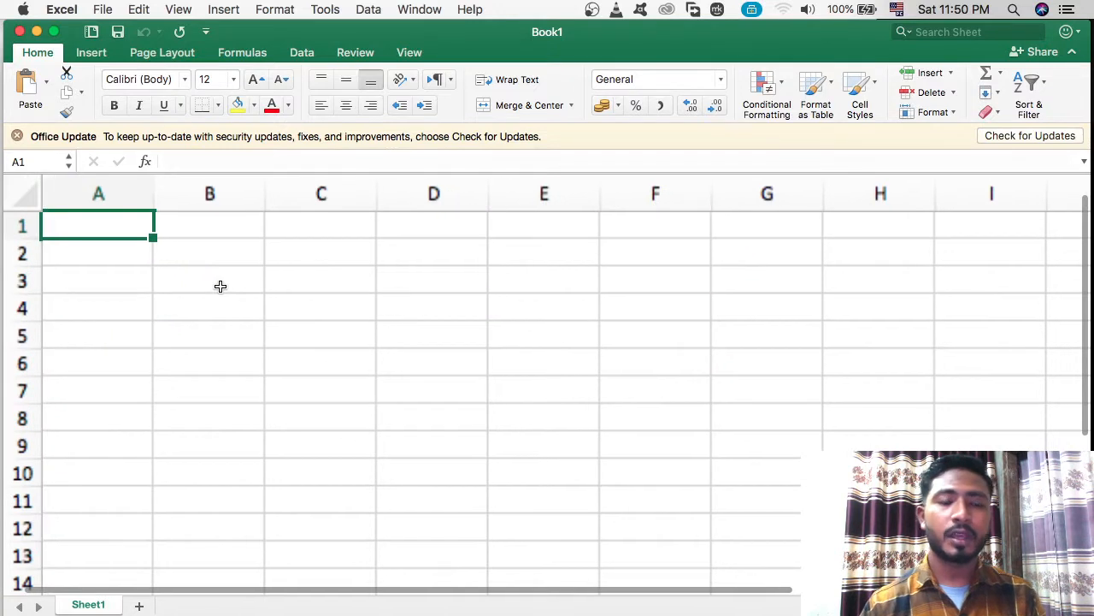
click(240, 243)
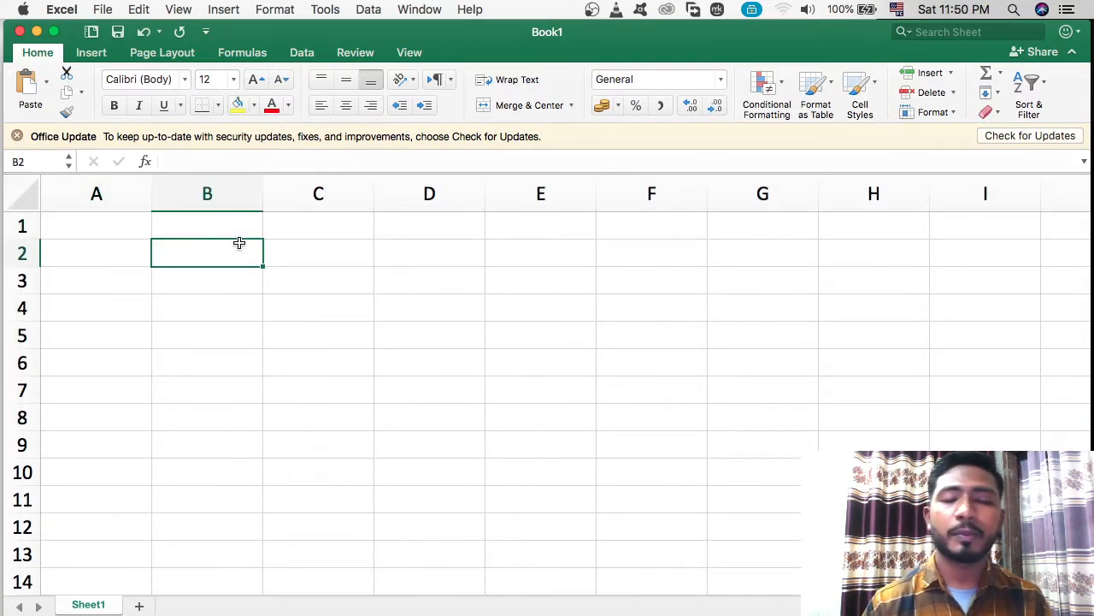
click(214, 181)
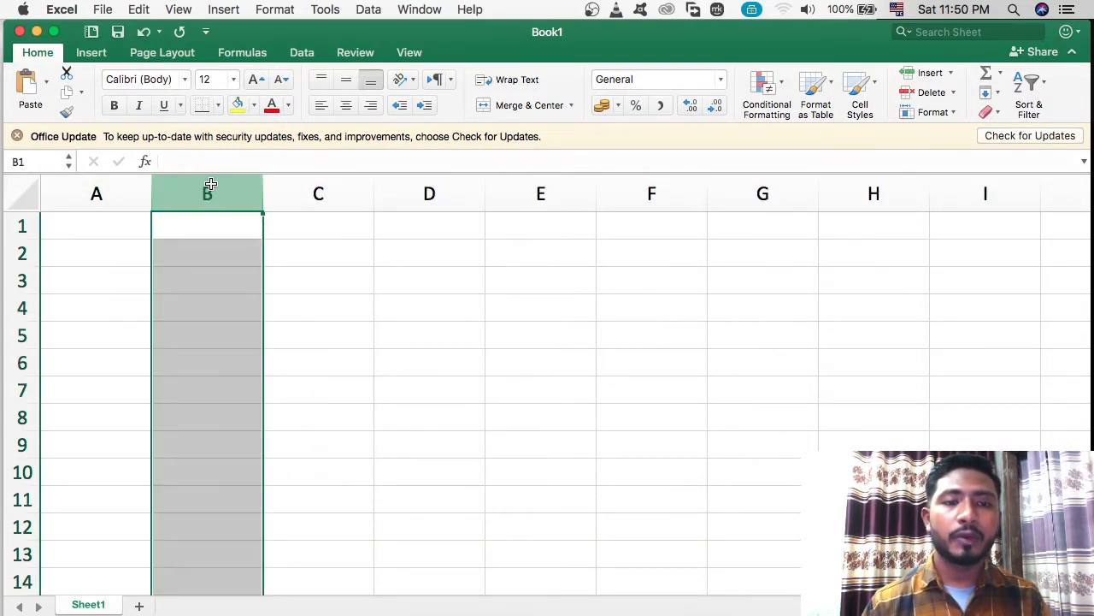
click(305, 190)
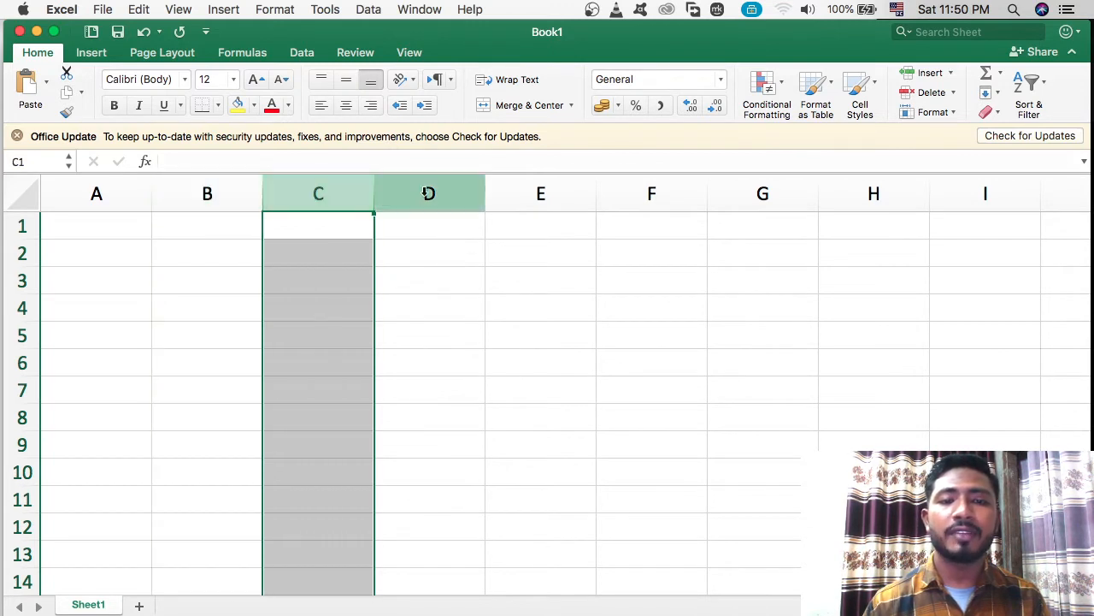
click(429, 192)
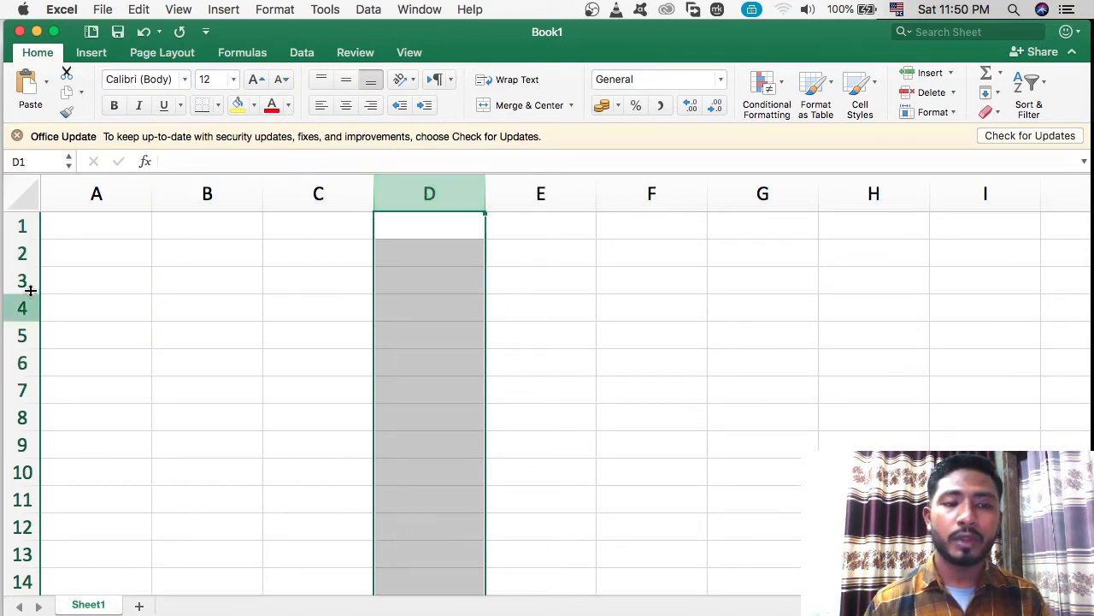
Step: Examine how cell references combine column and row by visiting cells such as A1, B2, C3 and B4
click(190, 286)
click(315, 286)
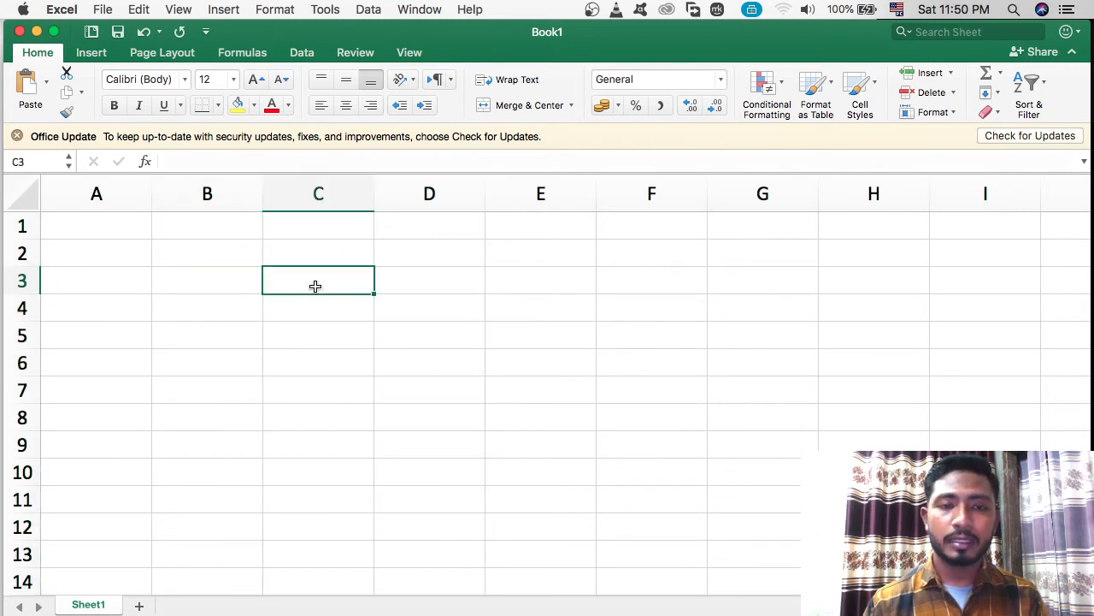
click(133, 225)
click(191, 228)
click(110, 227)
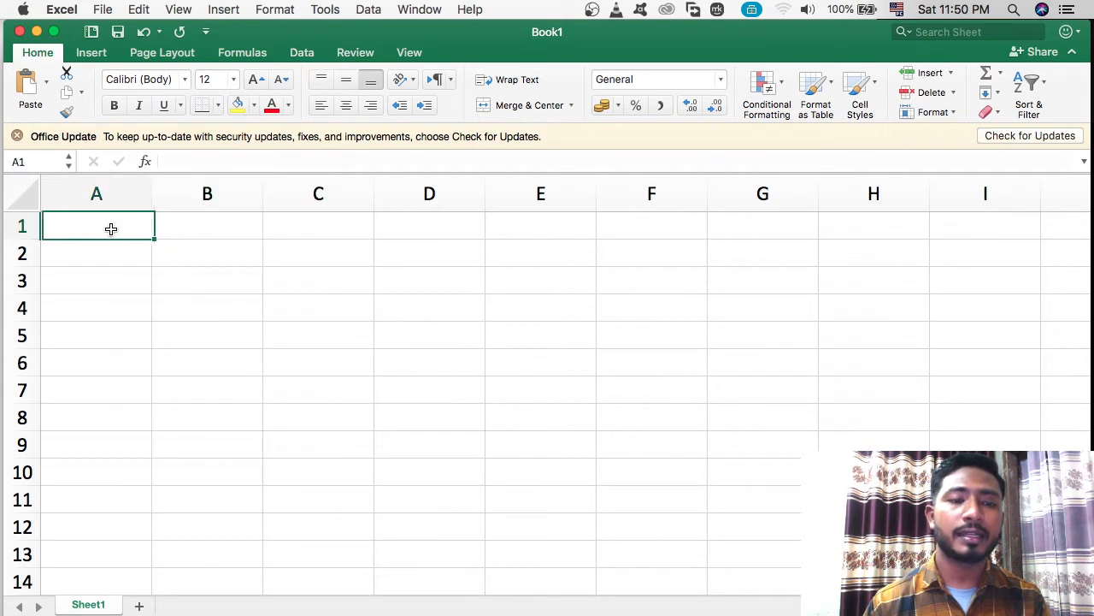
click(161, 259)
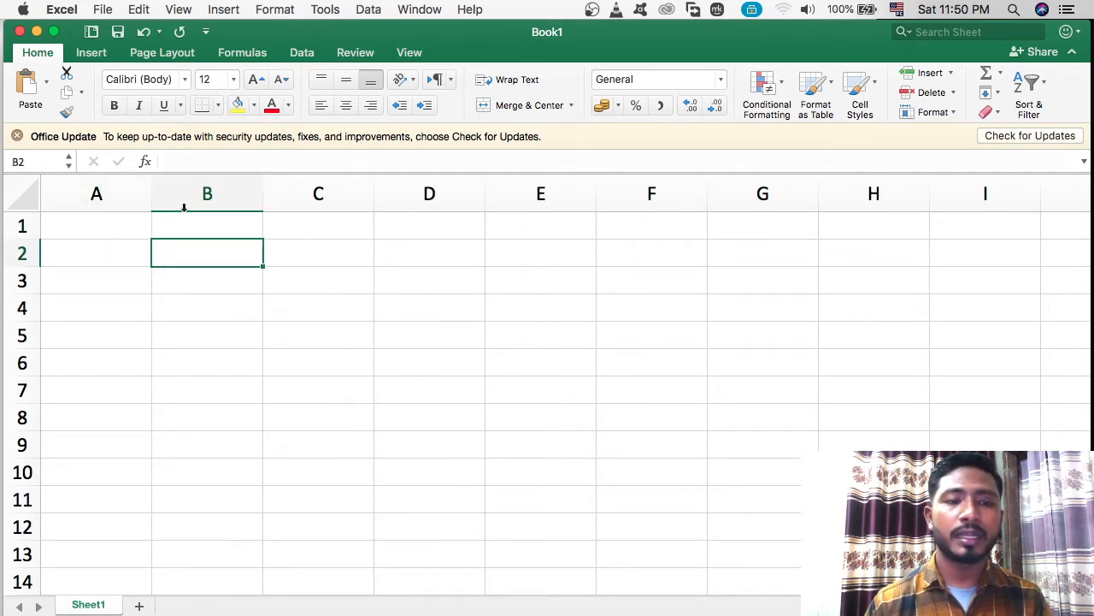
click(310, 289)
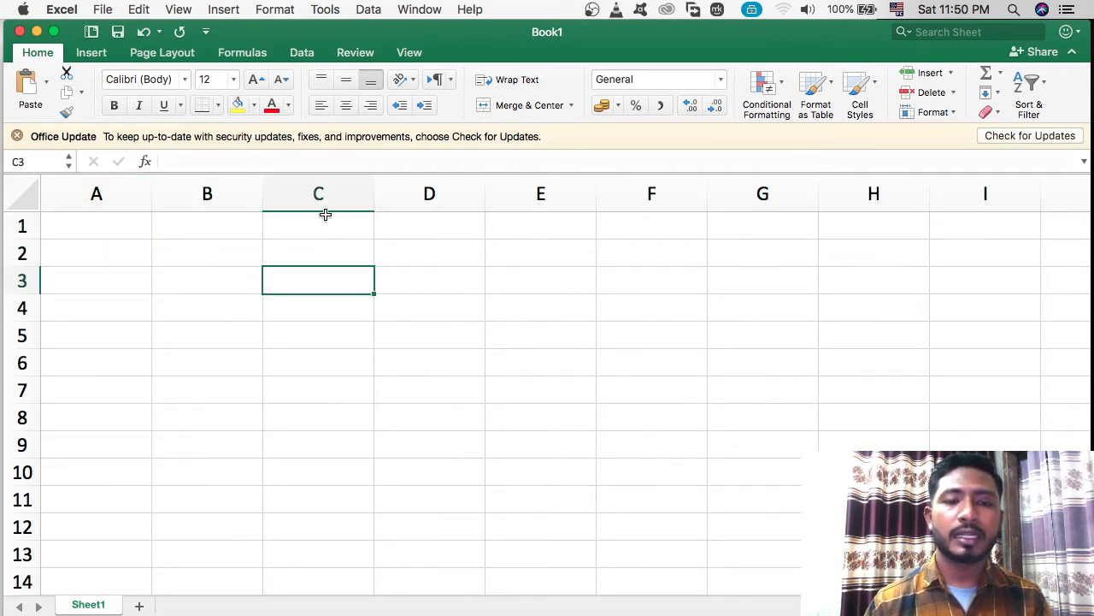
click(244, 253)
click(207, 290)
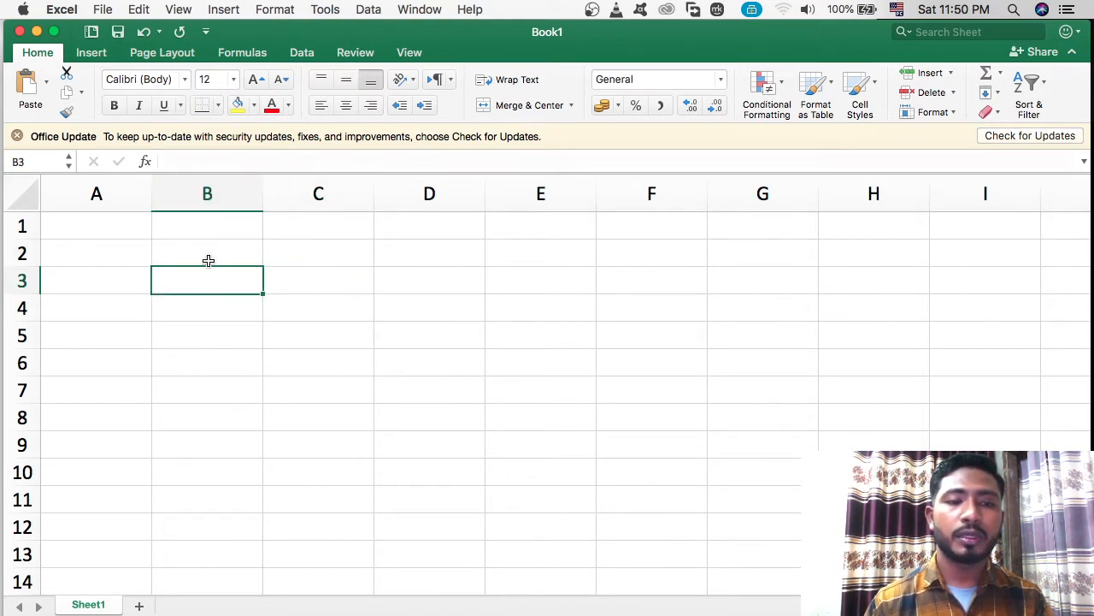
click(194, 305)
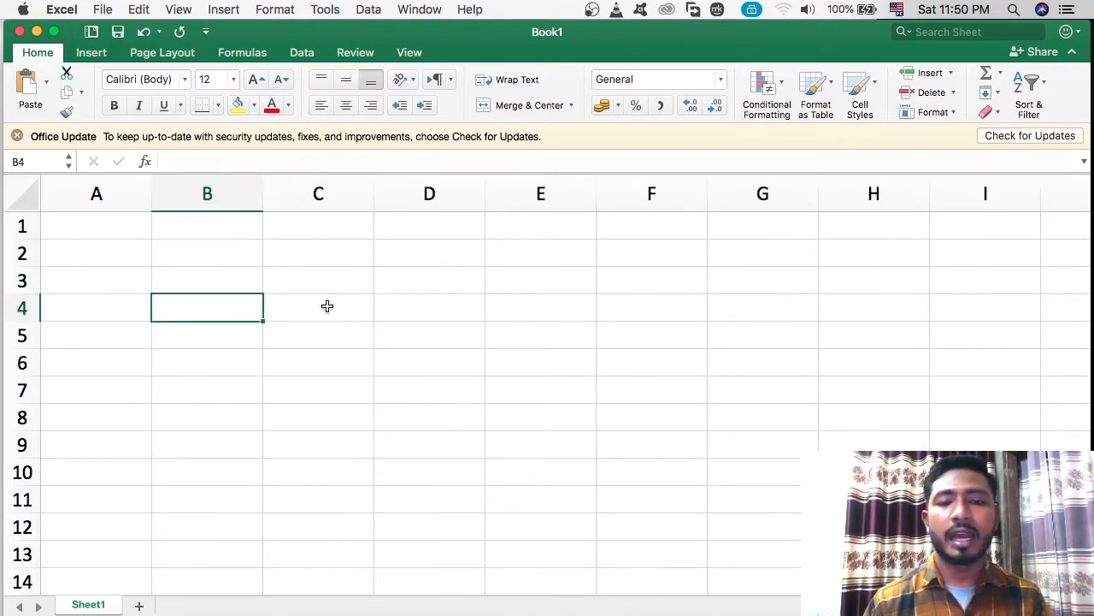
scroll(325, 305, up, 5)
scroll(327, 305, up, 3)
scroll(327, 305, left, 2)
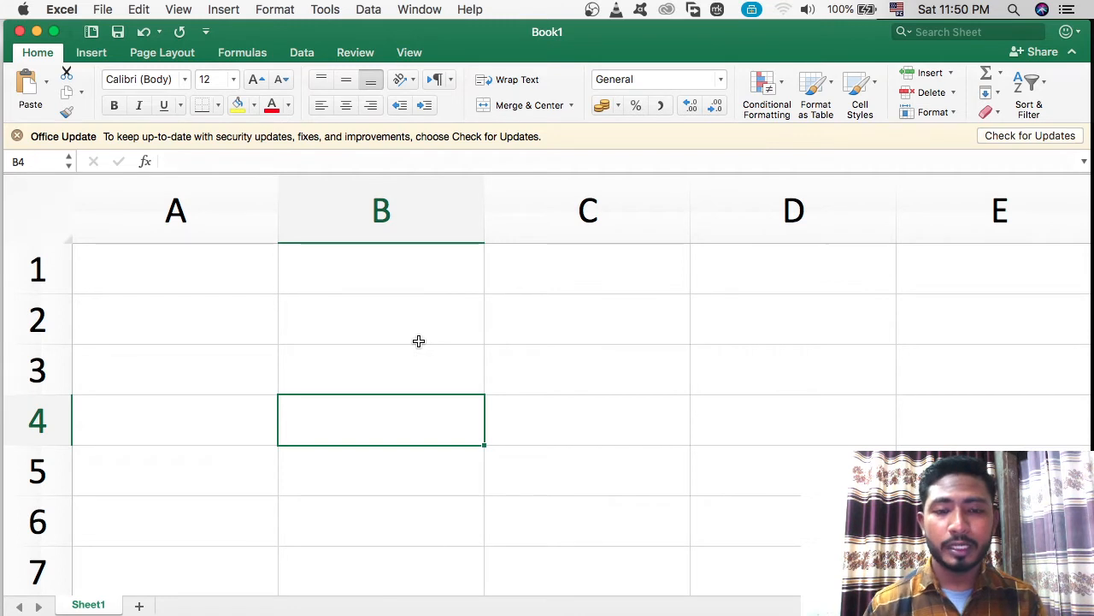
scroll(417, 342, down, 2)
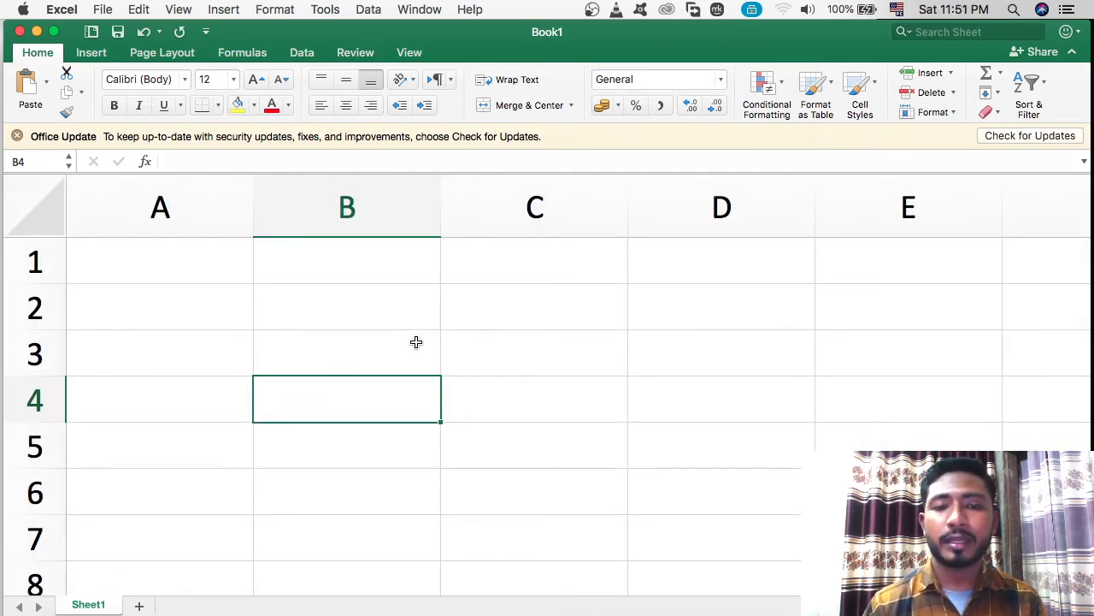
click(409, 340)
click(421, 304)
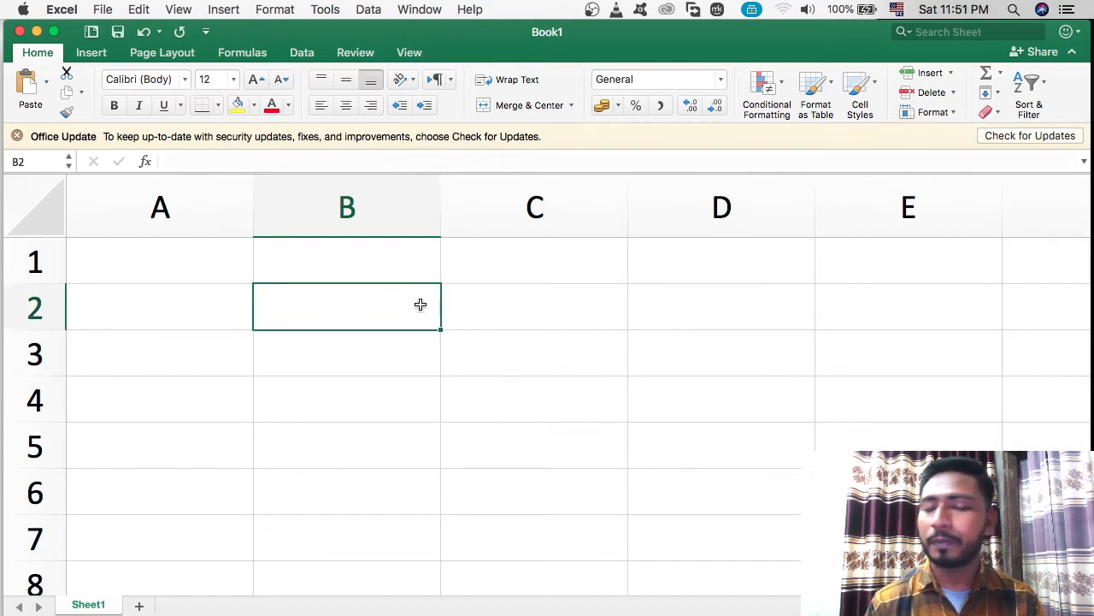
key(XF86KbdBrightnessDown)
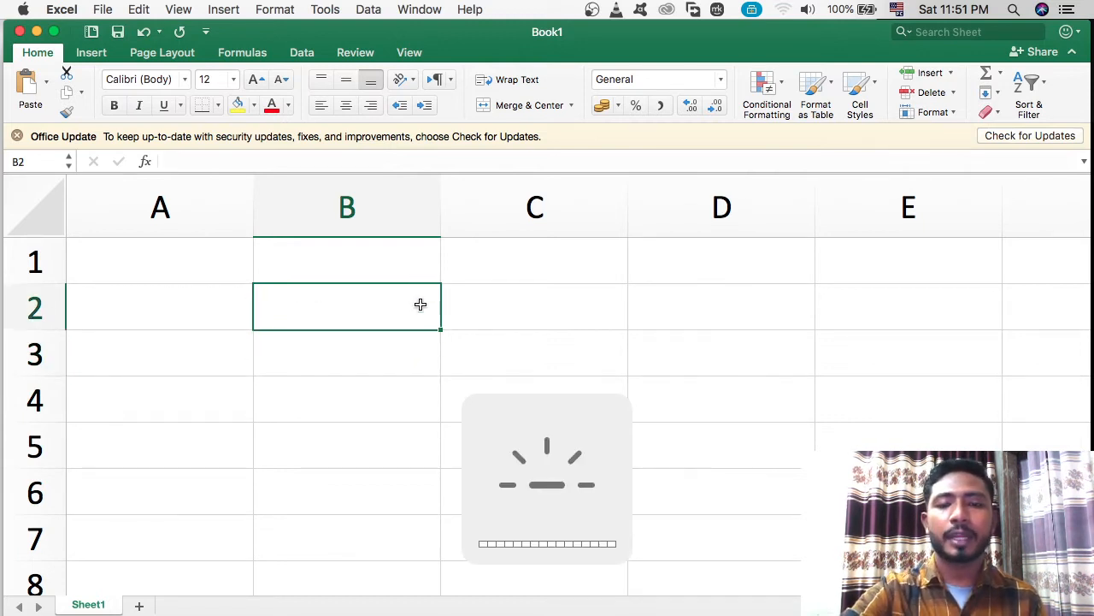
click(382, 336)
click(391, 308)
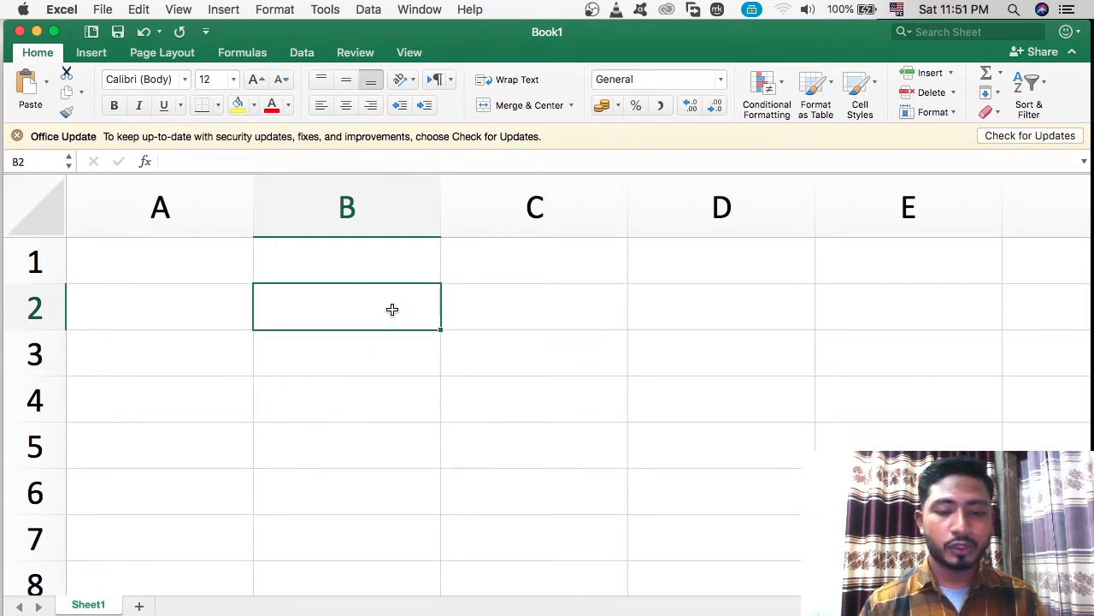
scroll(392, 308, down, 2)
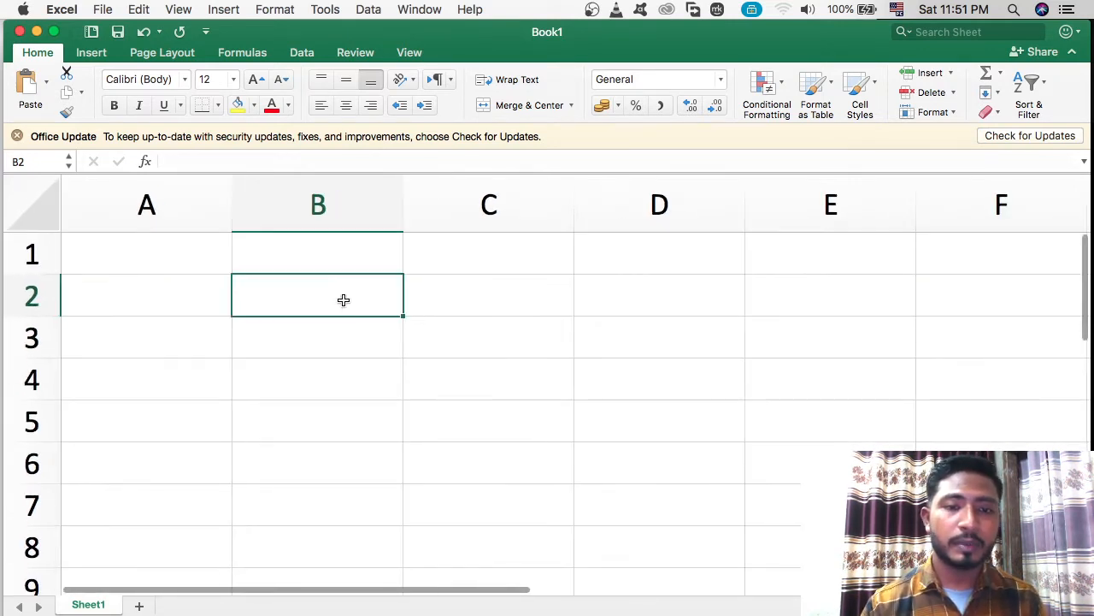
click(352, 336)
click(346, 299)
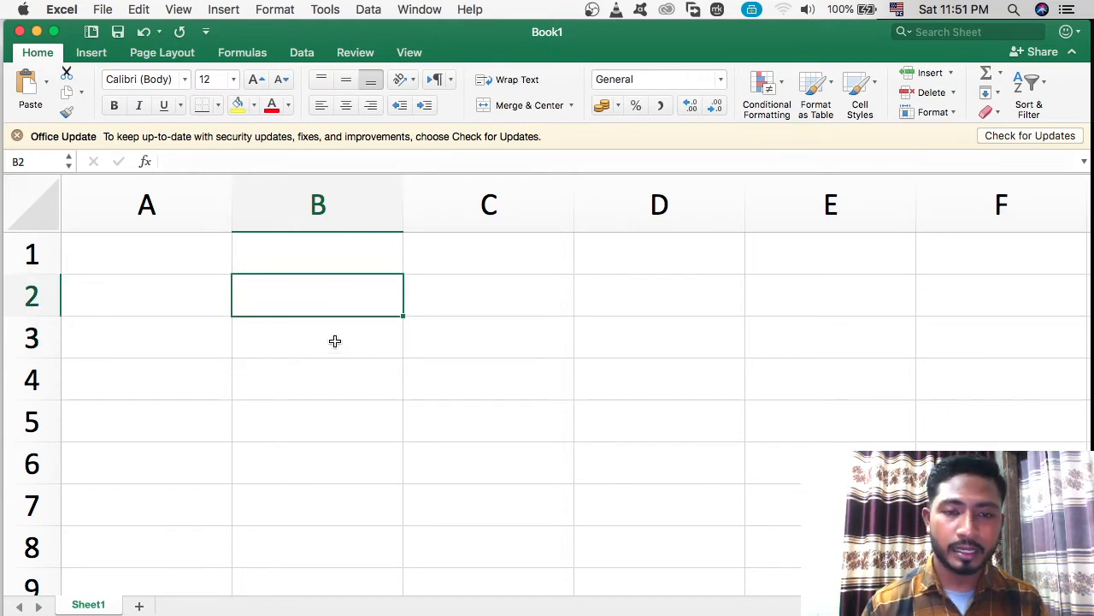
click(334, 332)
Step: Enter the heading s.n in B2 and the serial numbers 1 and 2 in B3 and B4
click(336, 306)
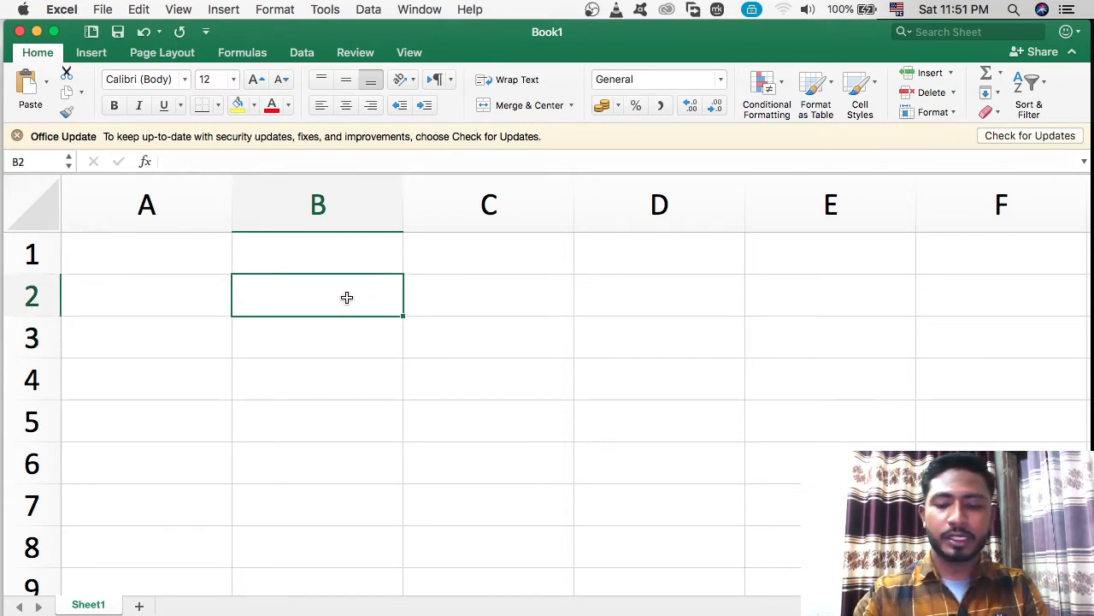
text(s.n)
click(342, 335)
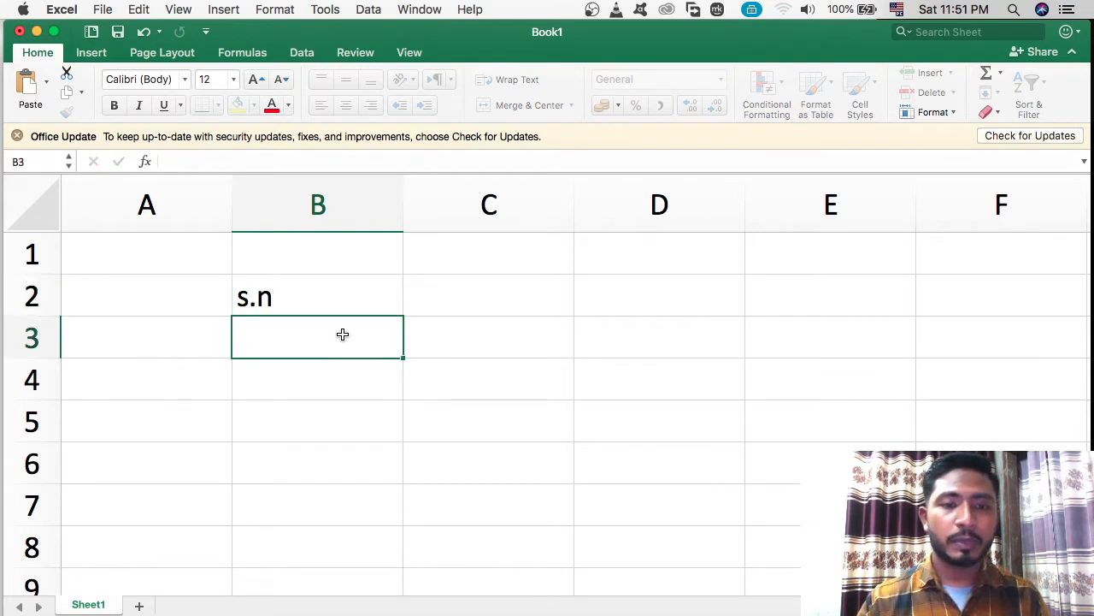
text(1)
click(335, 378)
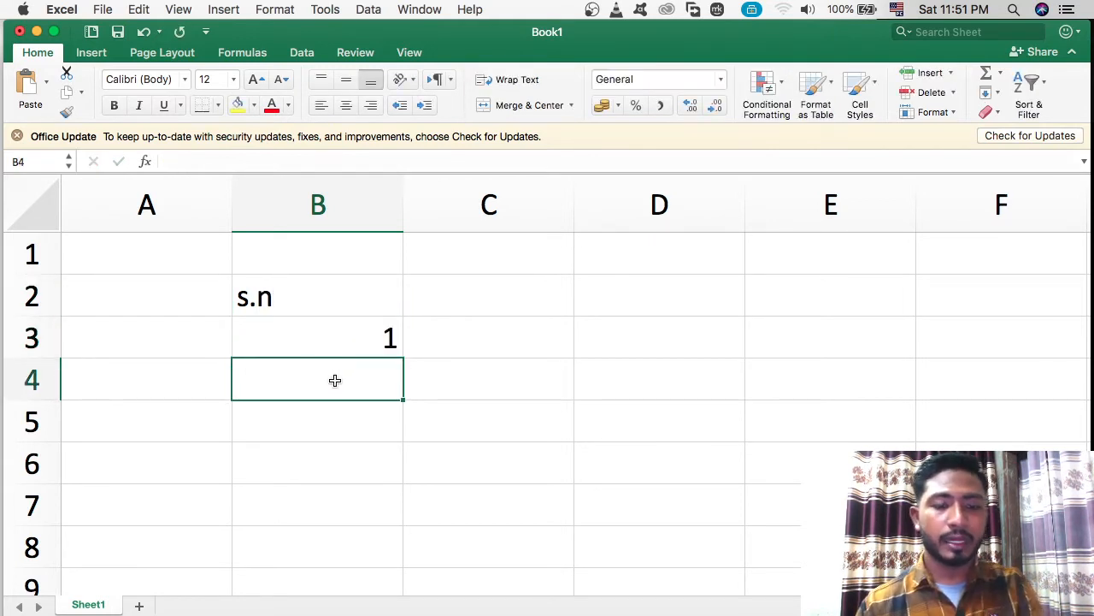
text(2)
click(346, 341)
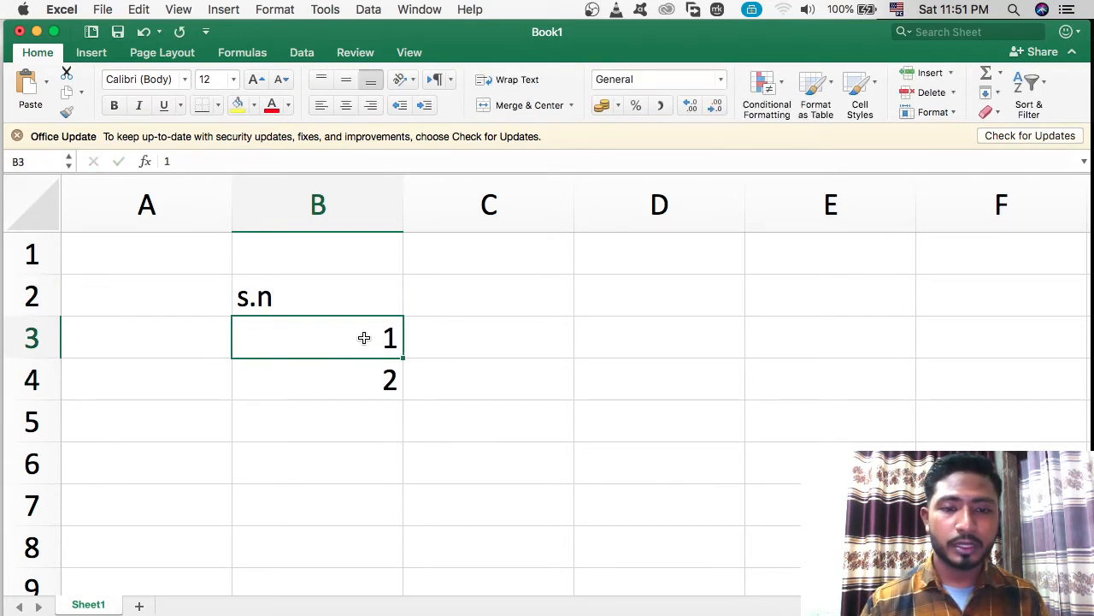
Step: Extend the serial number series from B3:B4 down to cell B8
click(356, 373)
drag(357, 342, 357, 373)
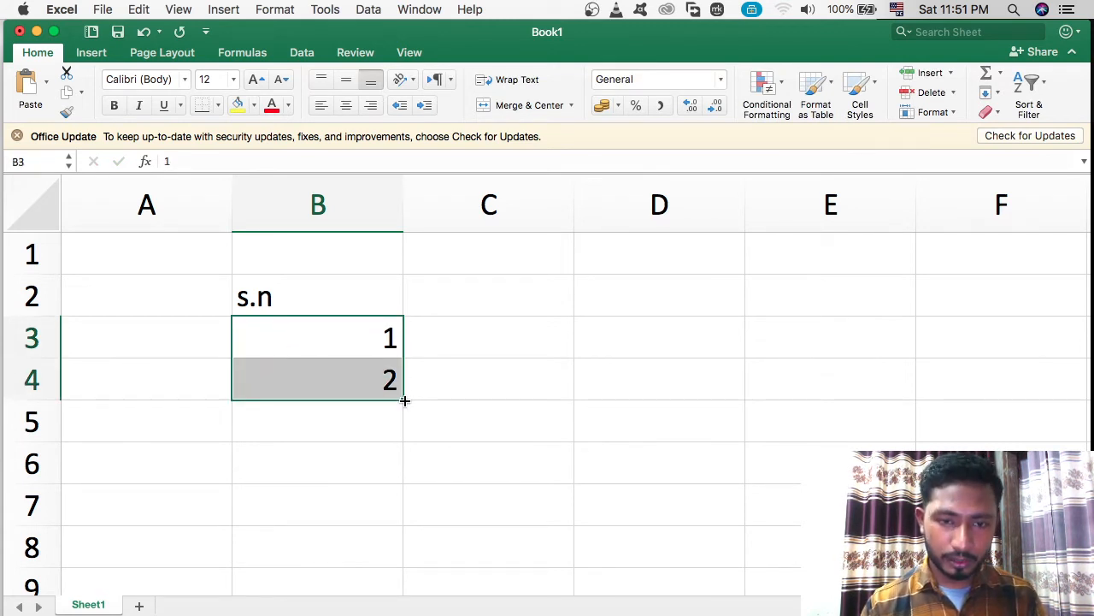
drag(405, 400, 400, 554)
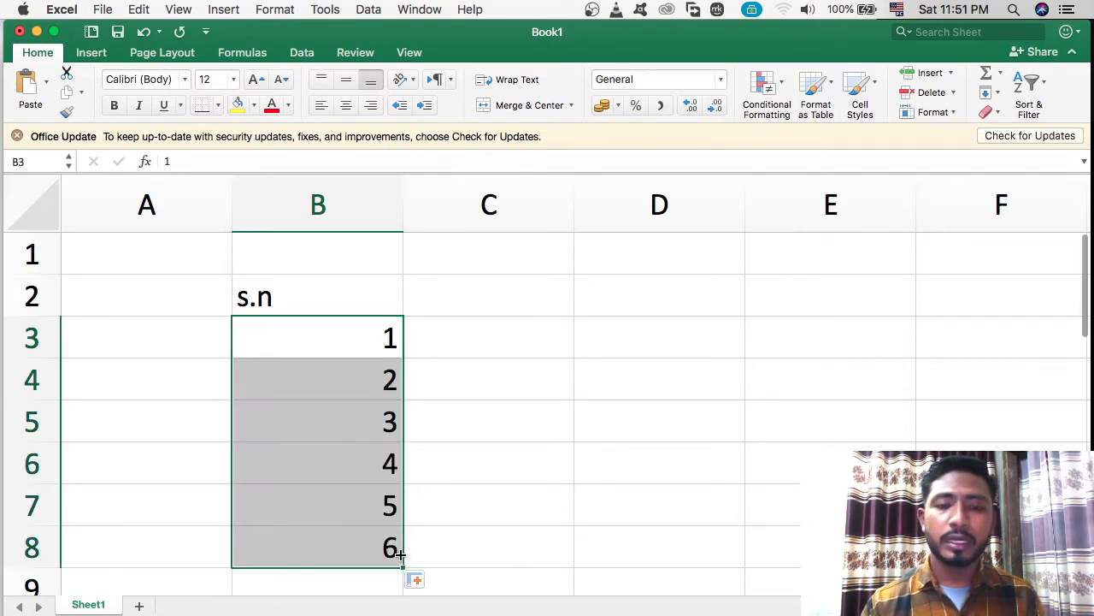
Step: Enter the heading Name in cell C2 with a capital N
scroll(466, 427, down, 2)
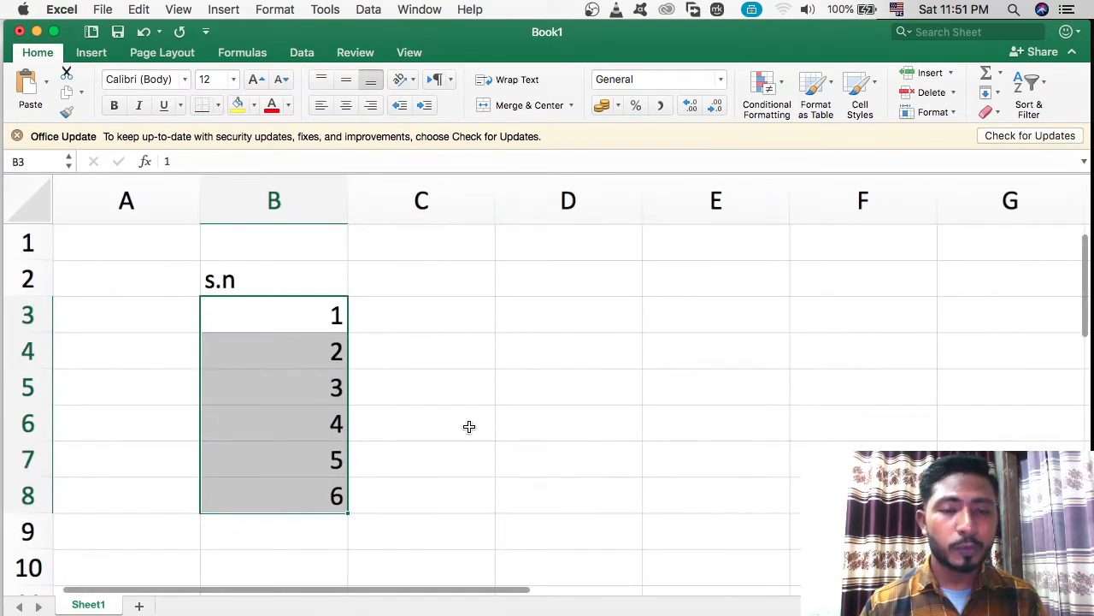
click(434, 277)
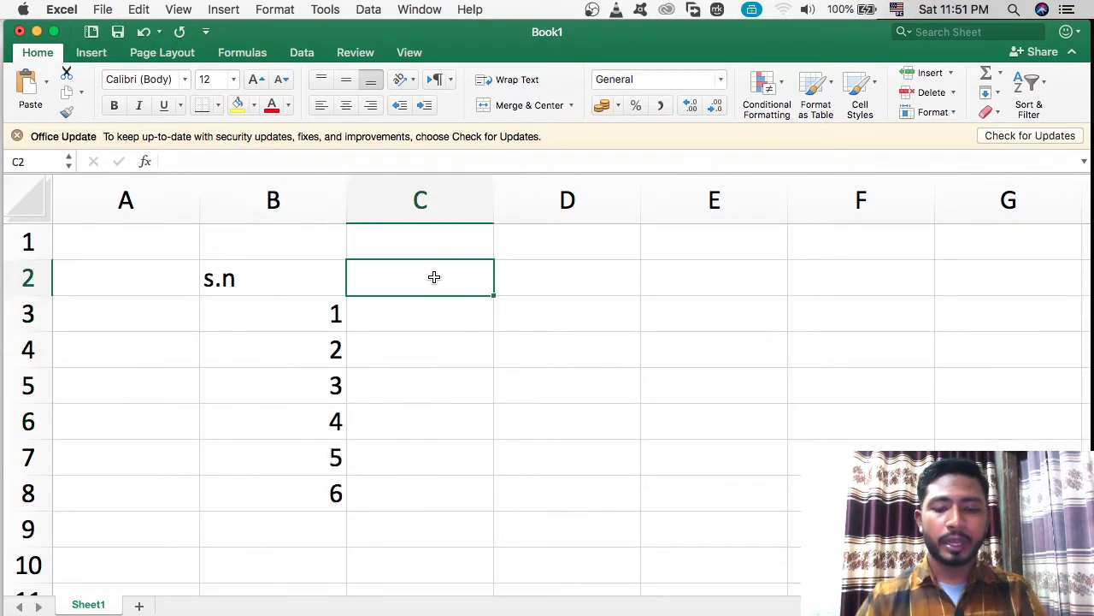
text(nam)
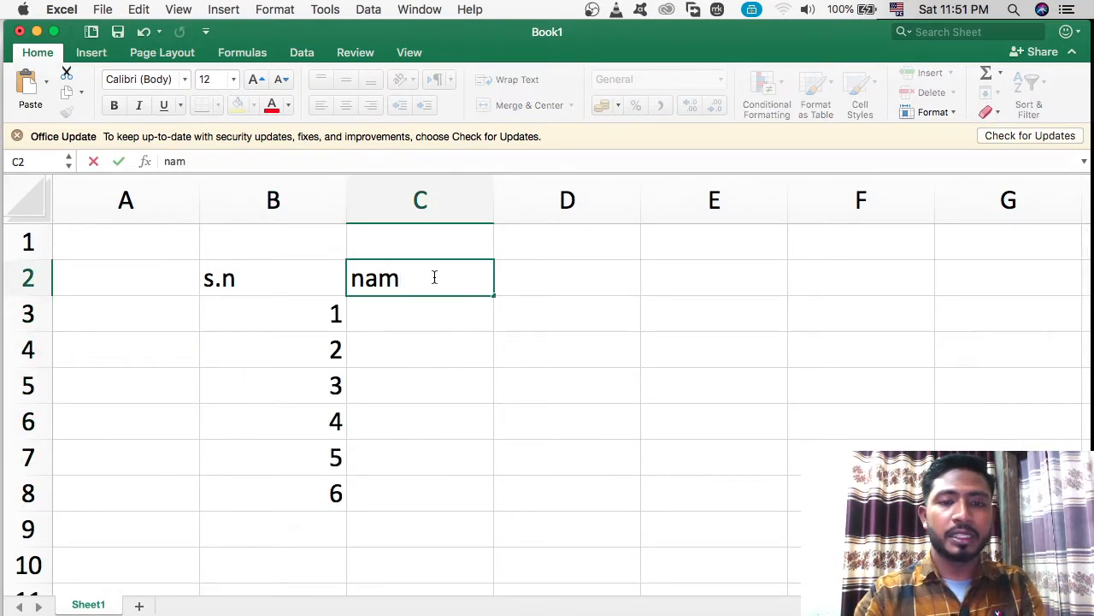
key(BackSpace)
key(BackSpace)
key(BackSpace)
text(Nam)
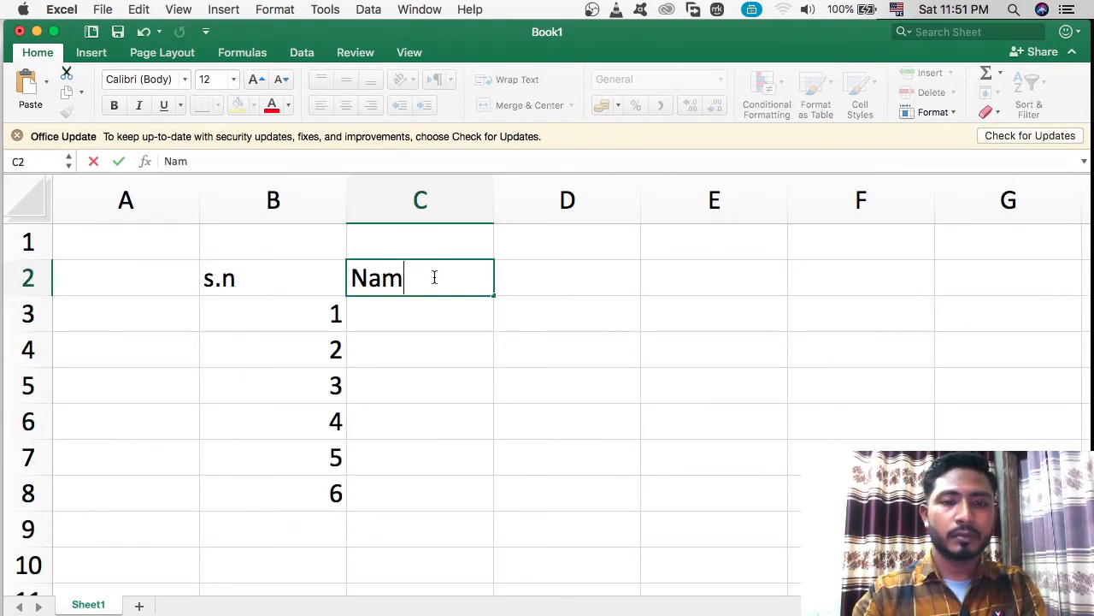
text(e)
Step: Enter the heading Numbr in cell D2 and keep that cell selected
click(547, 289)
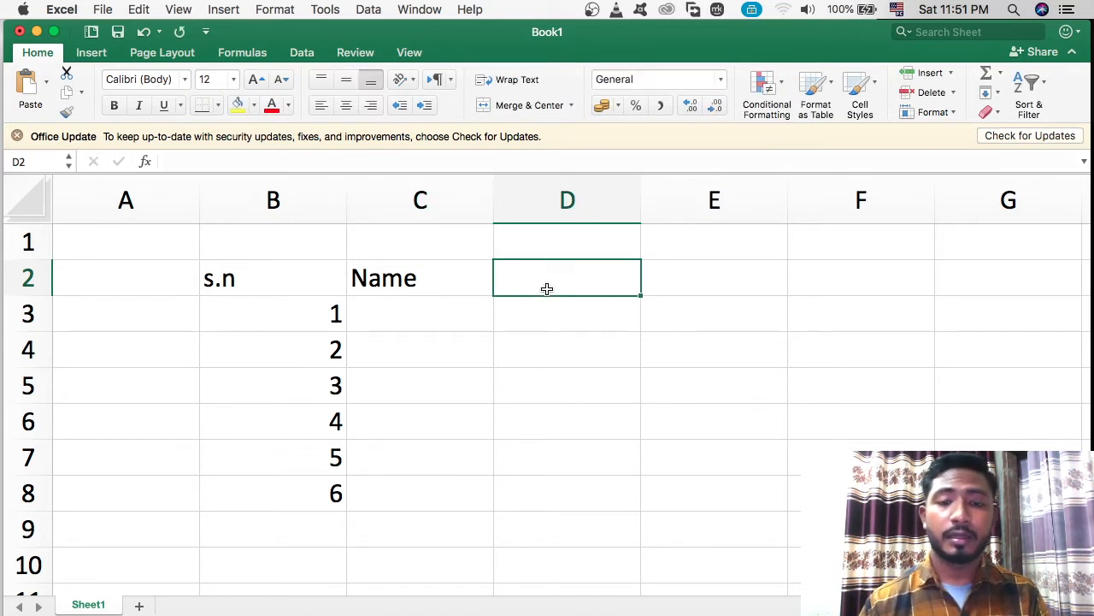
text(Numbr)
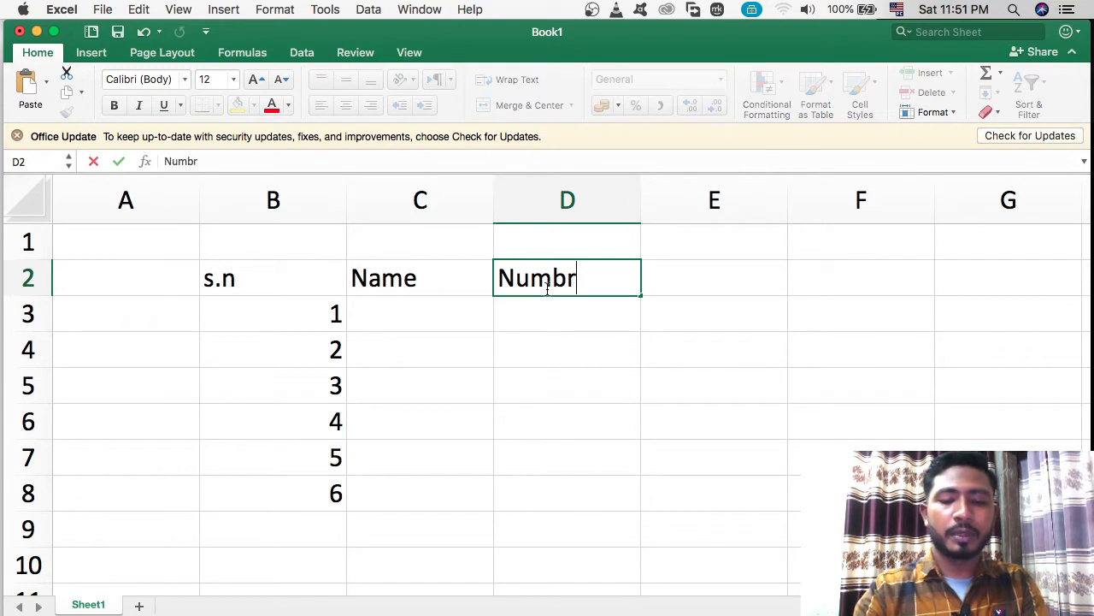
click(715, 287)
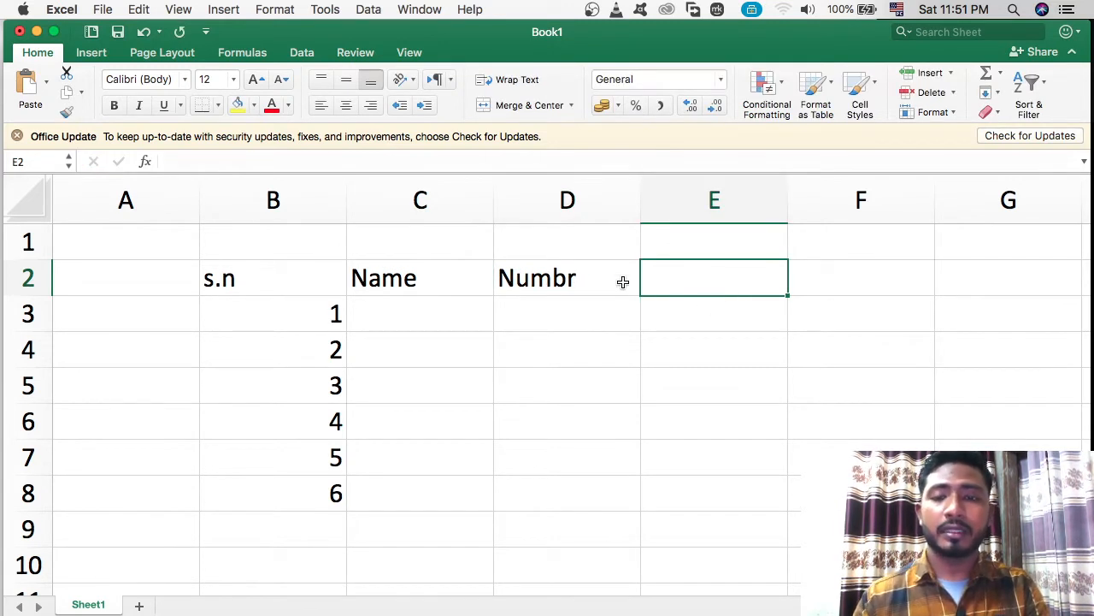
click(582, 276)
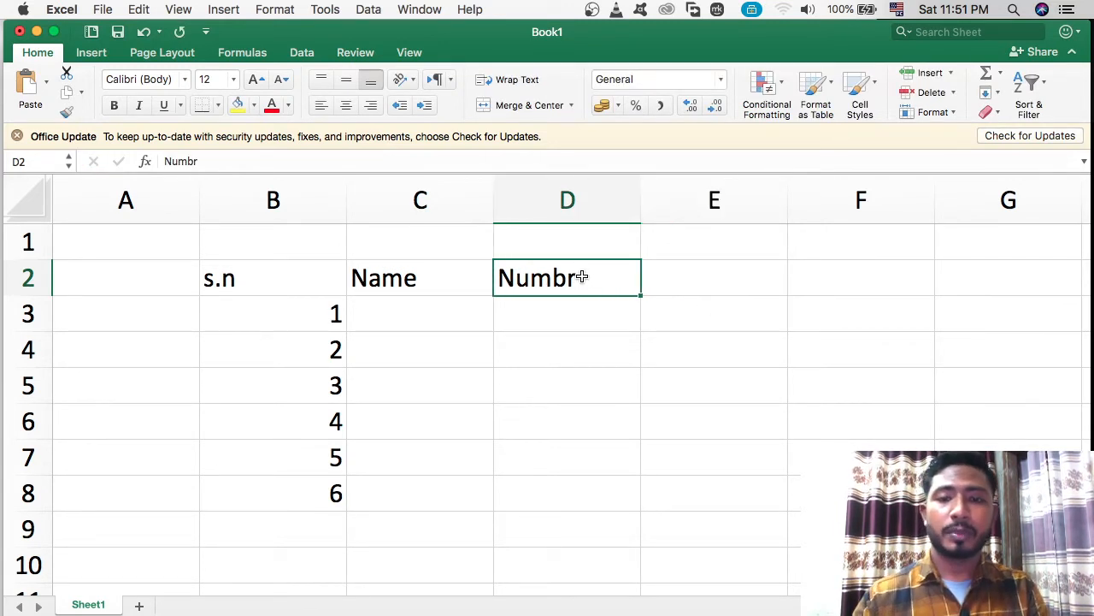
Step: Replace the heading in cell D2 with Bangla
key(Delete)
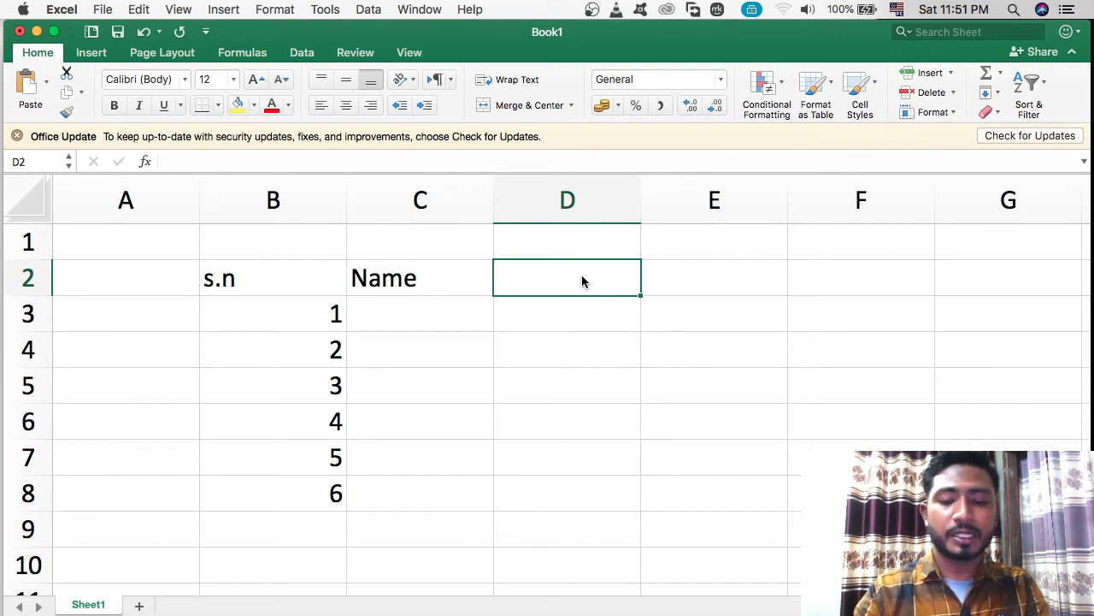
text(Bangal)
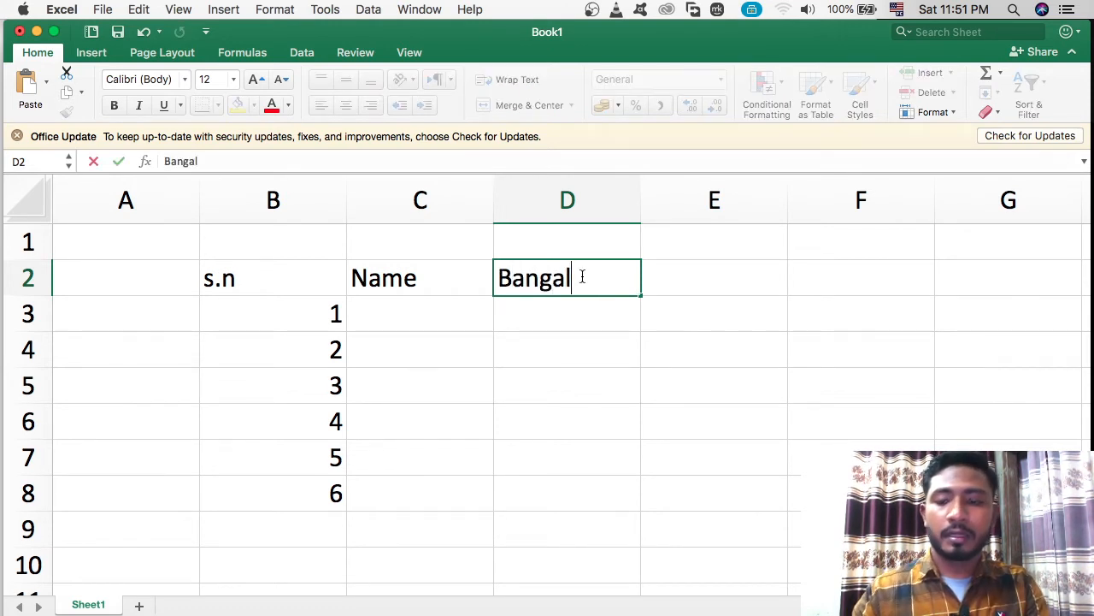
key(BackSpace)
key(BackSpace)
text(la)
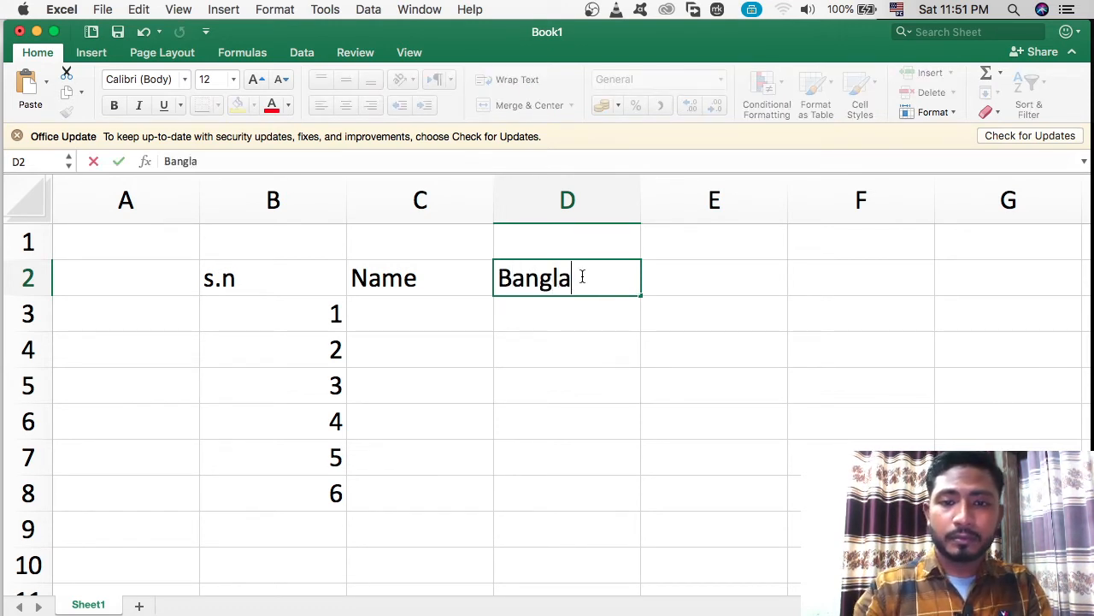
Step: Enter the heading English in cell E2 and the heading Math in cell F2
click(693, 287)
text(Eng)
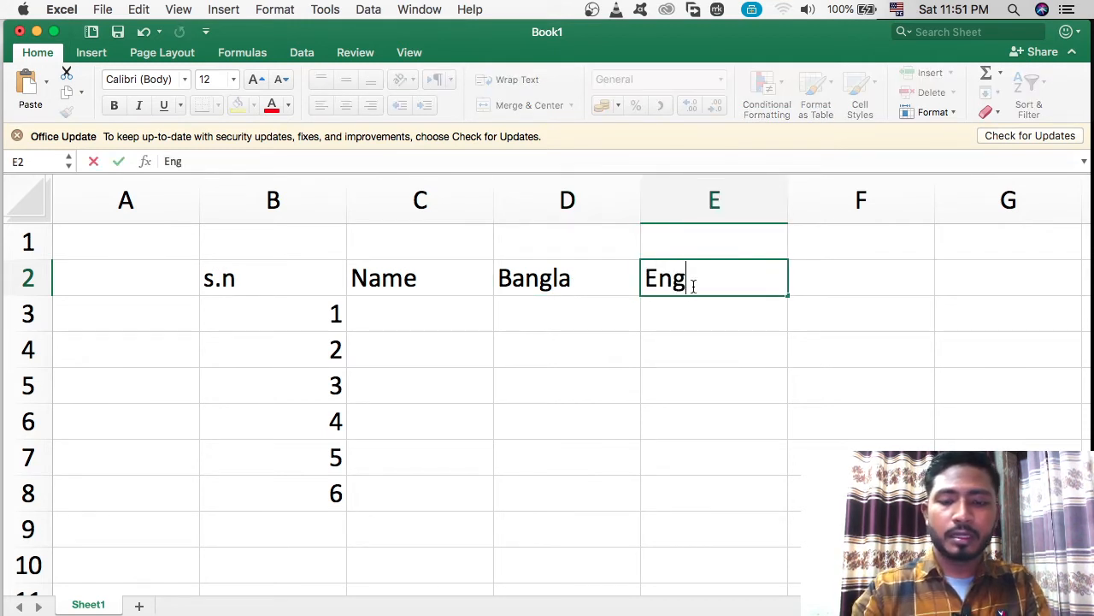
text(lish)
click(821, 272)
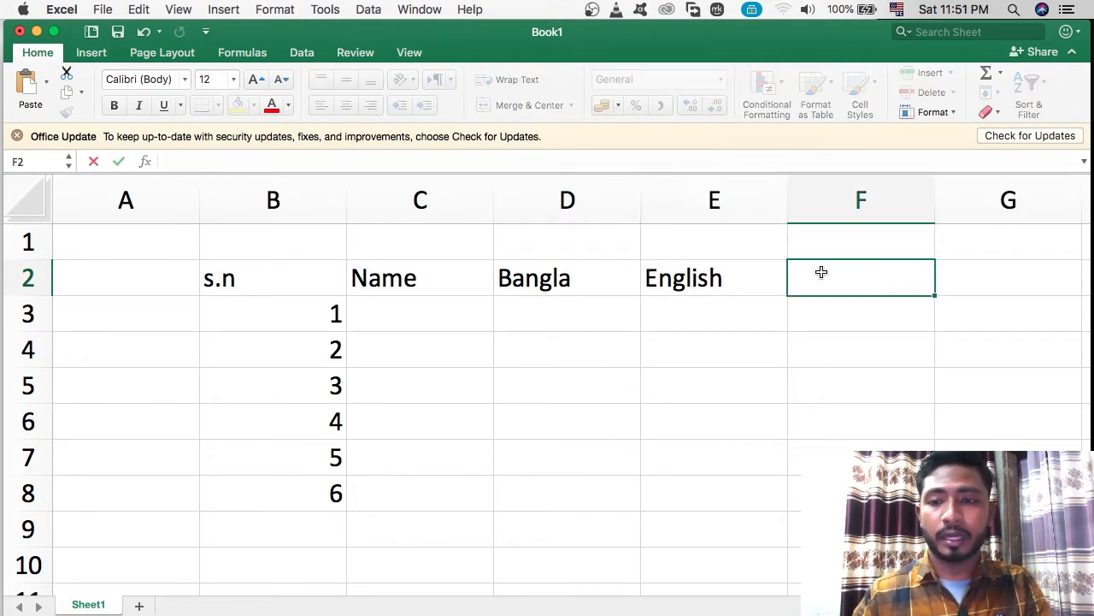
text(Math)
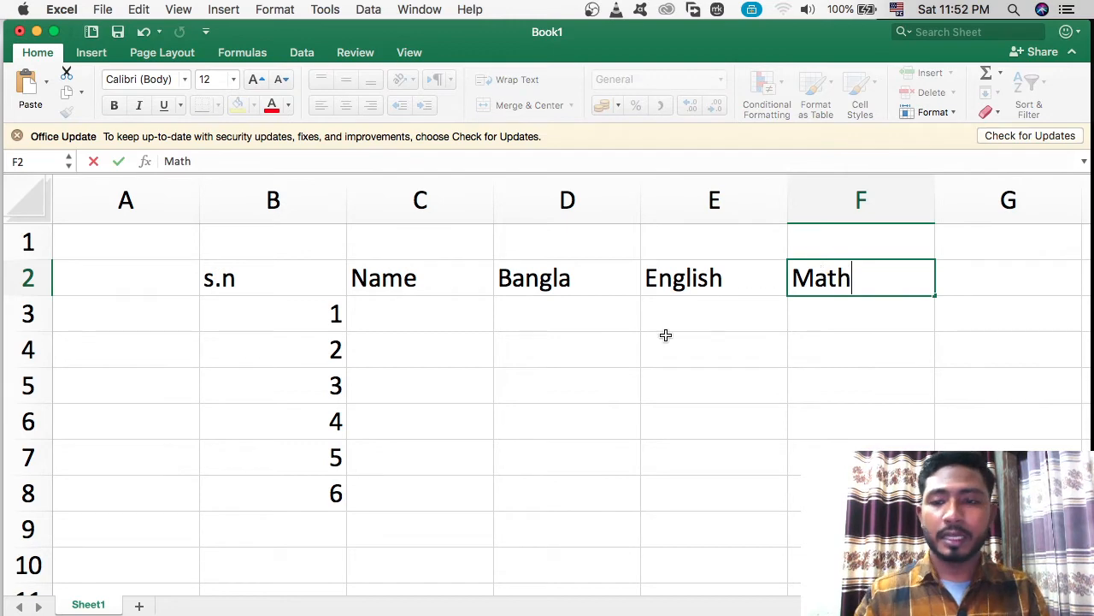
Step: Narrow column B so it closely fits the s.n heading and serial numbers
scroll(606, 344, down, 2)
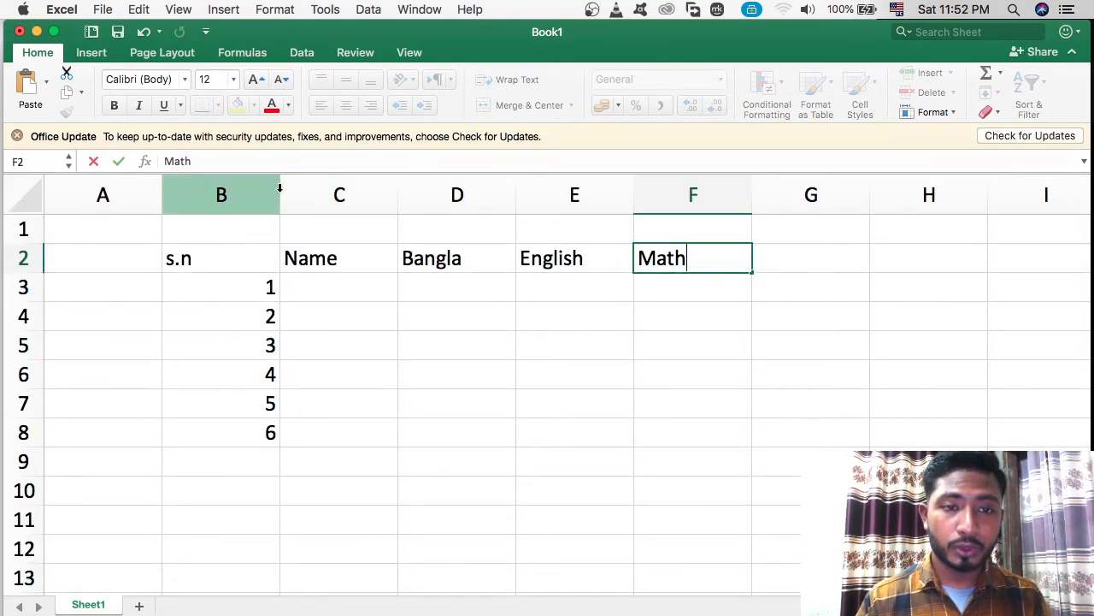
click(342, 345)
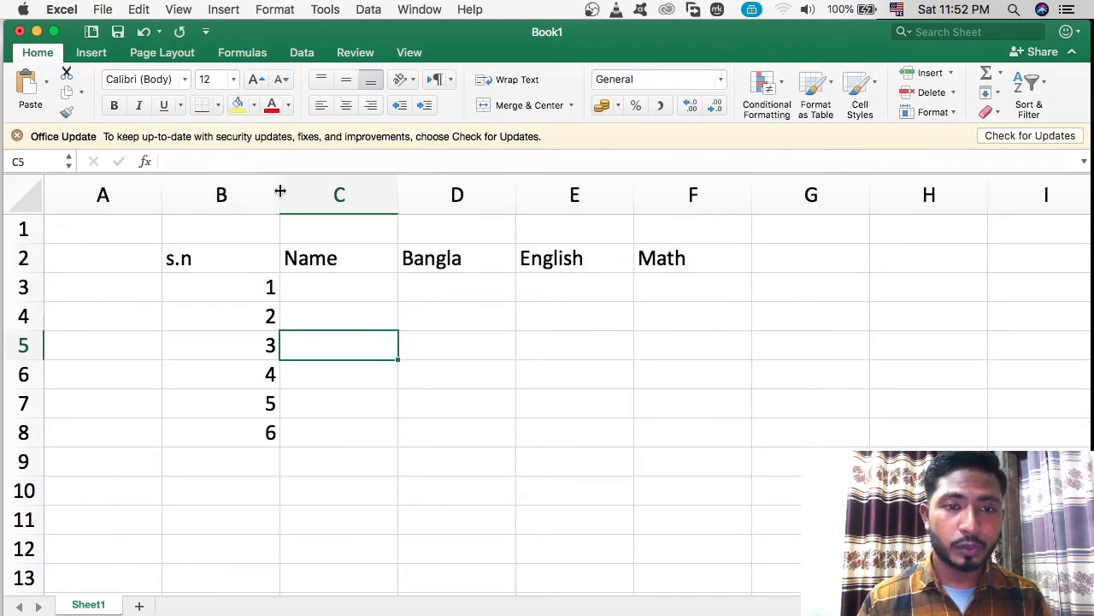
drag(280, 192, 210, 196)
Step: Fill the heading row B2:F2 with a light blue background colour
click(192, 259)
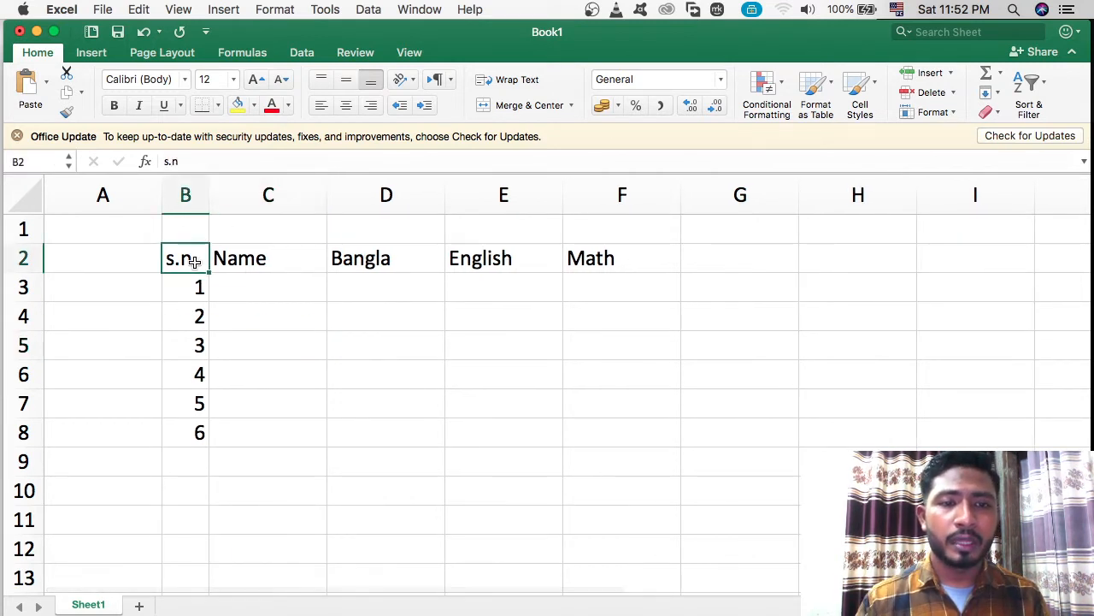
drag(195, 261, 566, 262)
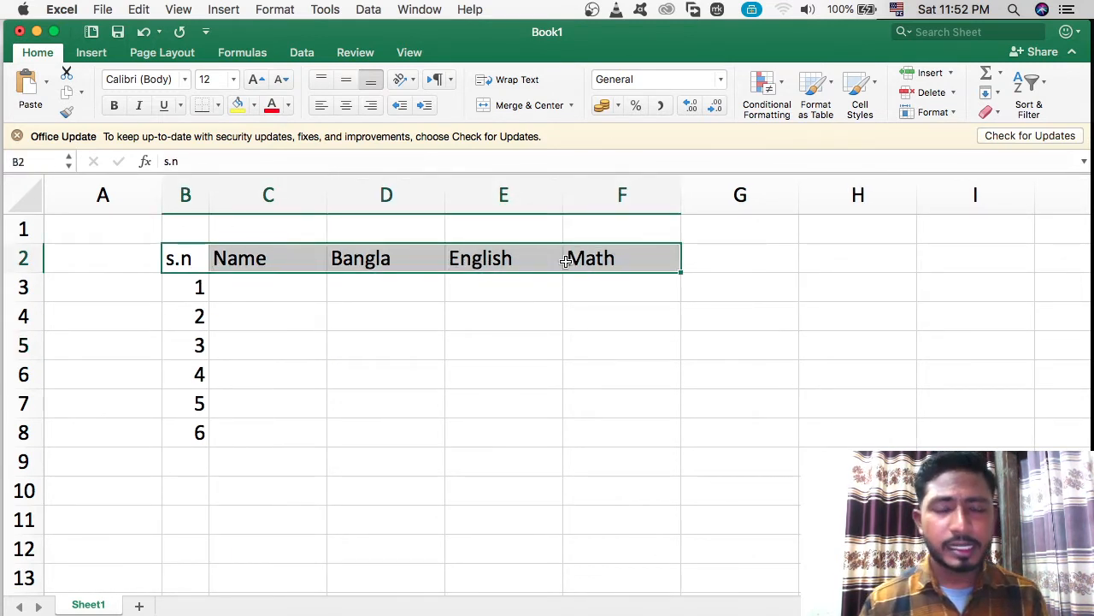
click(255, 105)
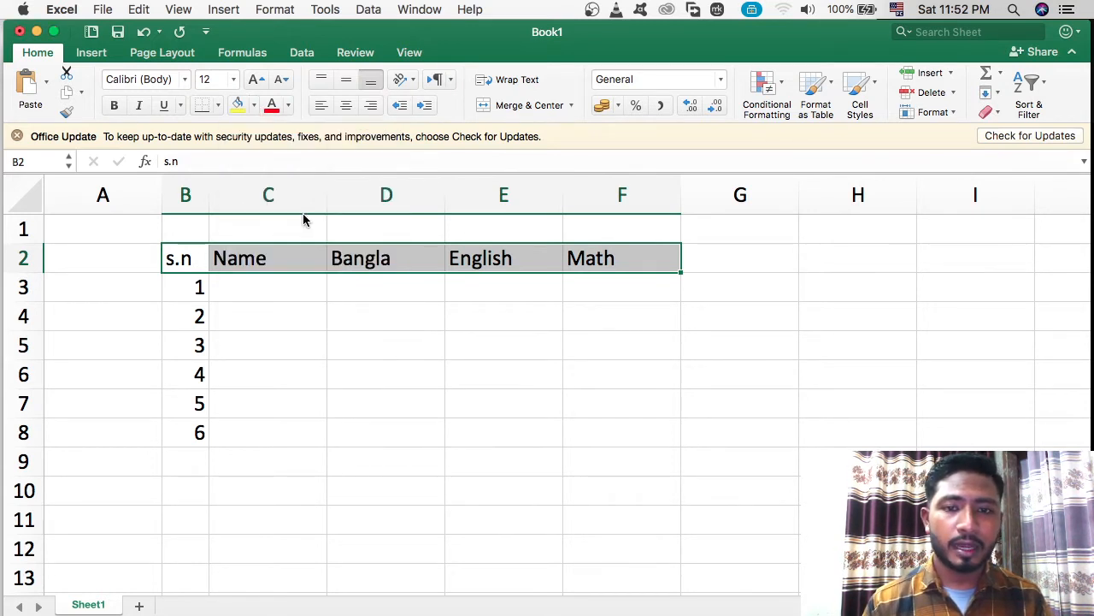
click(304, 220)
click(338, 315)
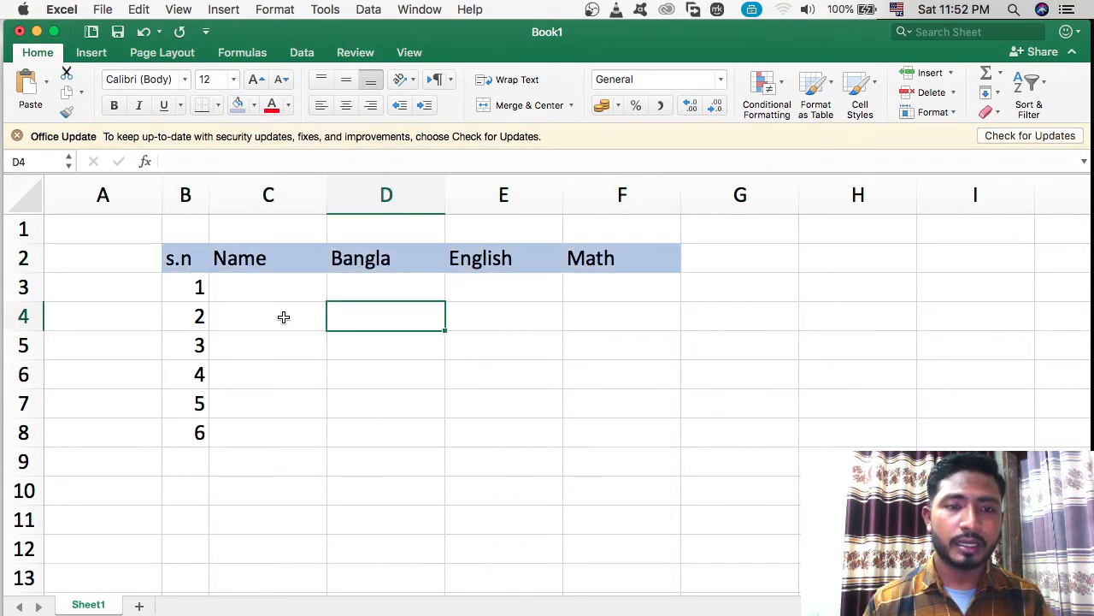
click(283, 316)
Step: Apply All Borders to the whole table range B2:F8
click(192, 259)
drag(192, 259, 593, 420)
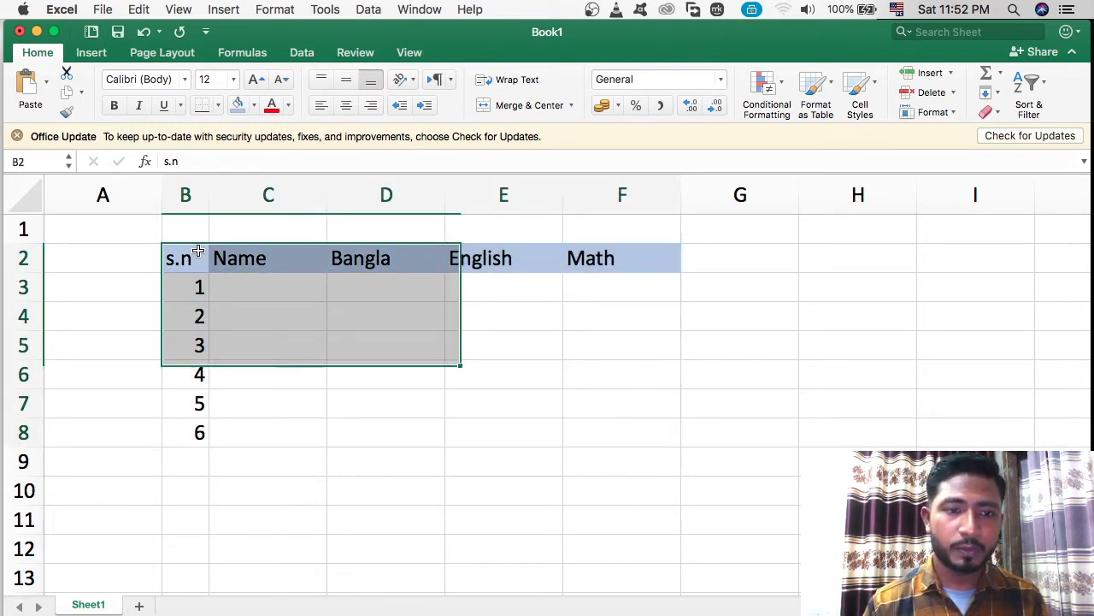
drag(192, 259, 608, 420)
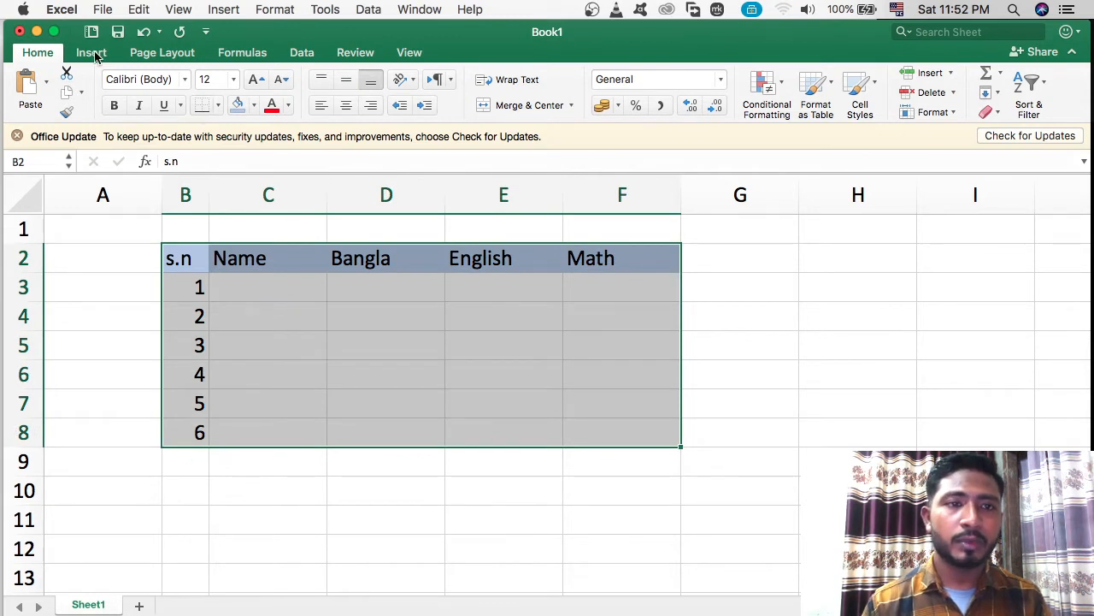
click(218, 105)
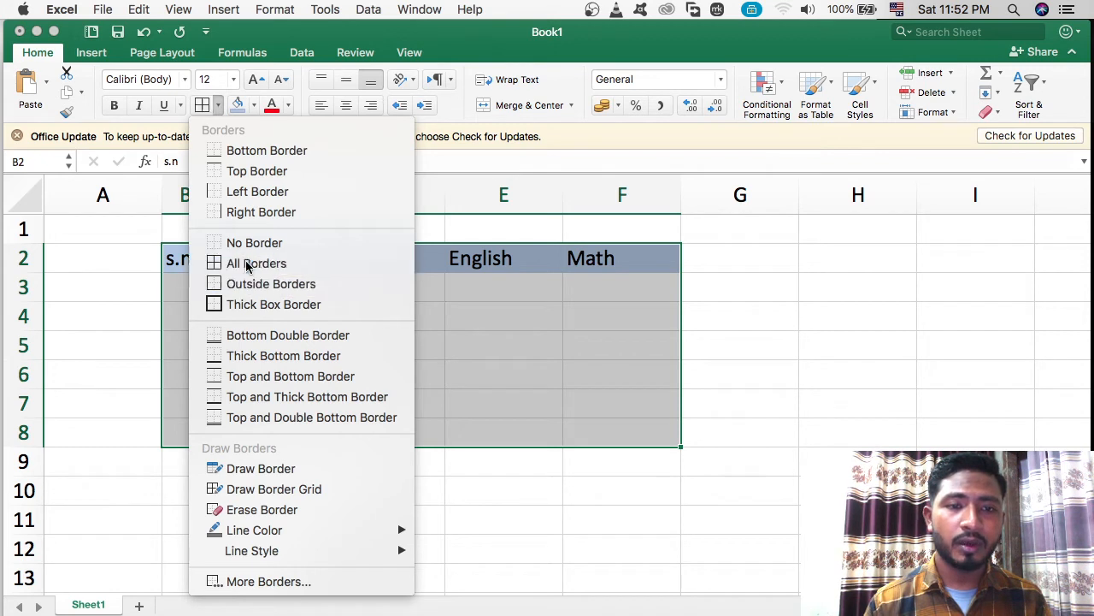
click(247, 263)
click(452, 371)
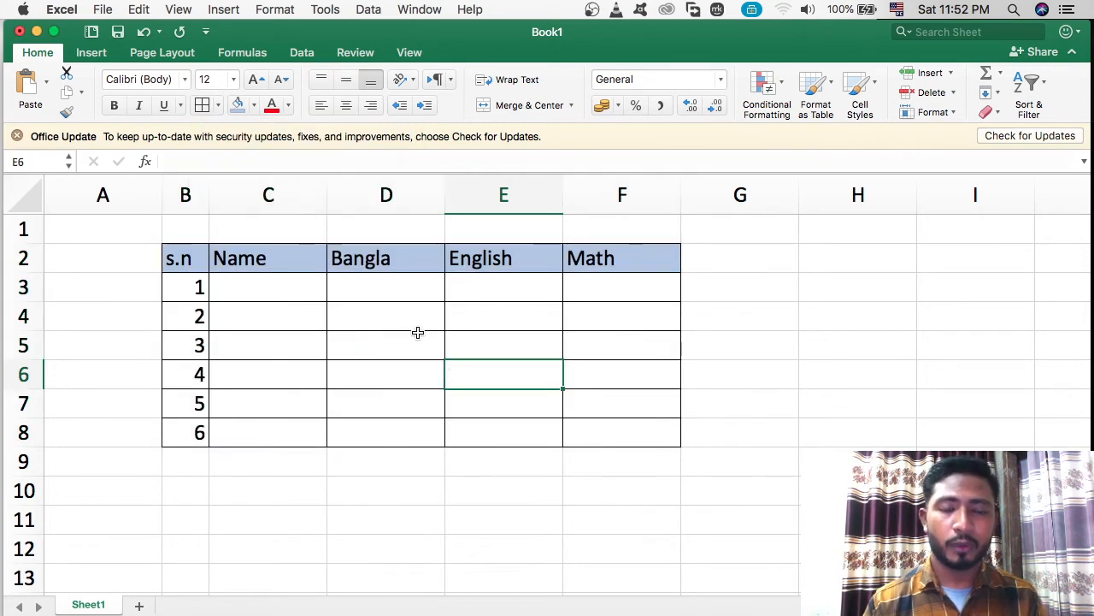
Step: Enter the first two students' names in cells C3 and C4
click(283, 281)
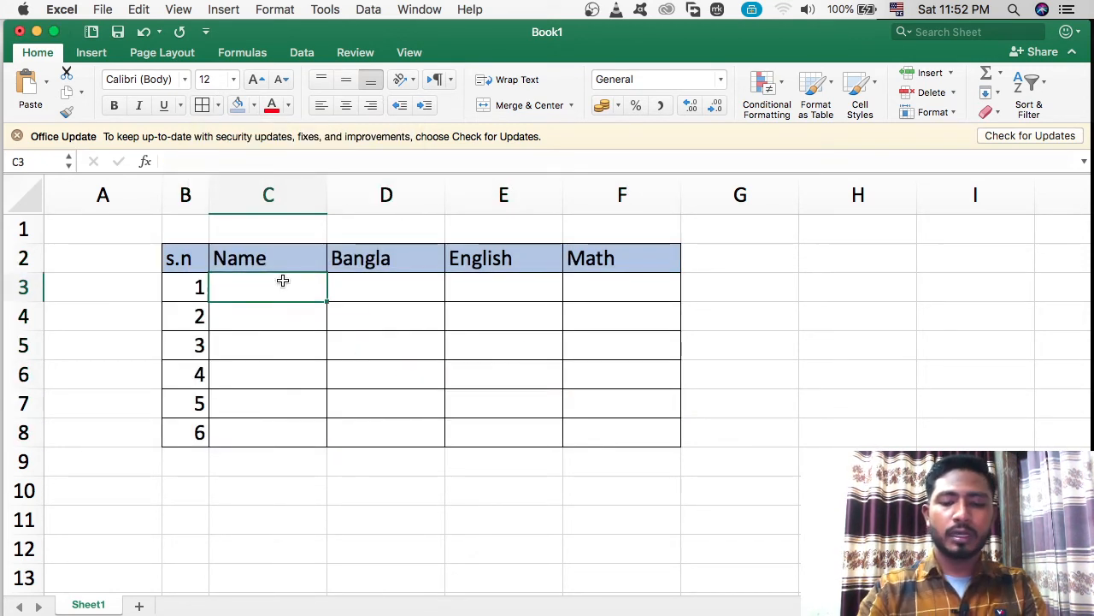
text(ashiok)
key(BackSpace)
key(BackSpace)
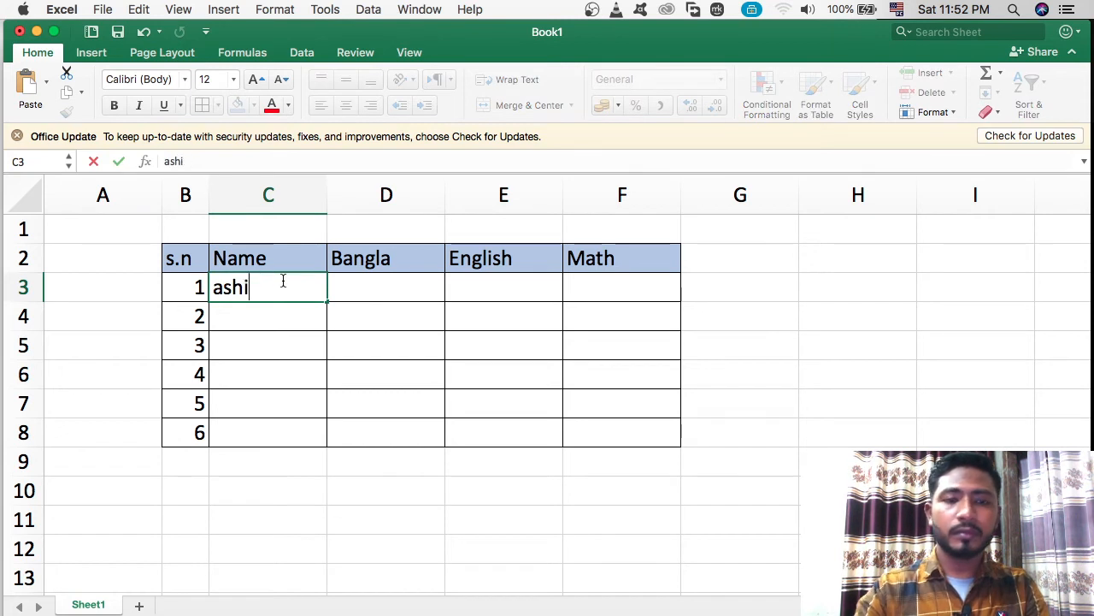
text(k)
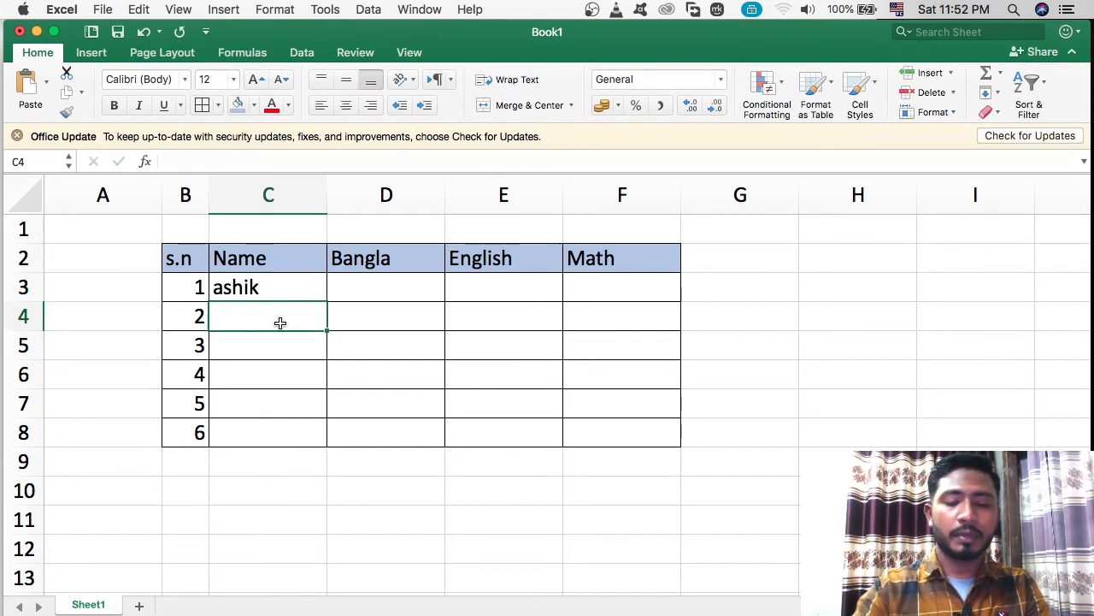
text(maria)
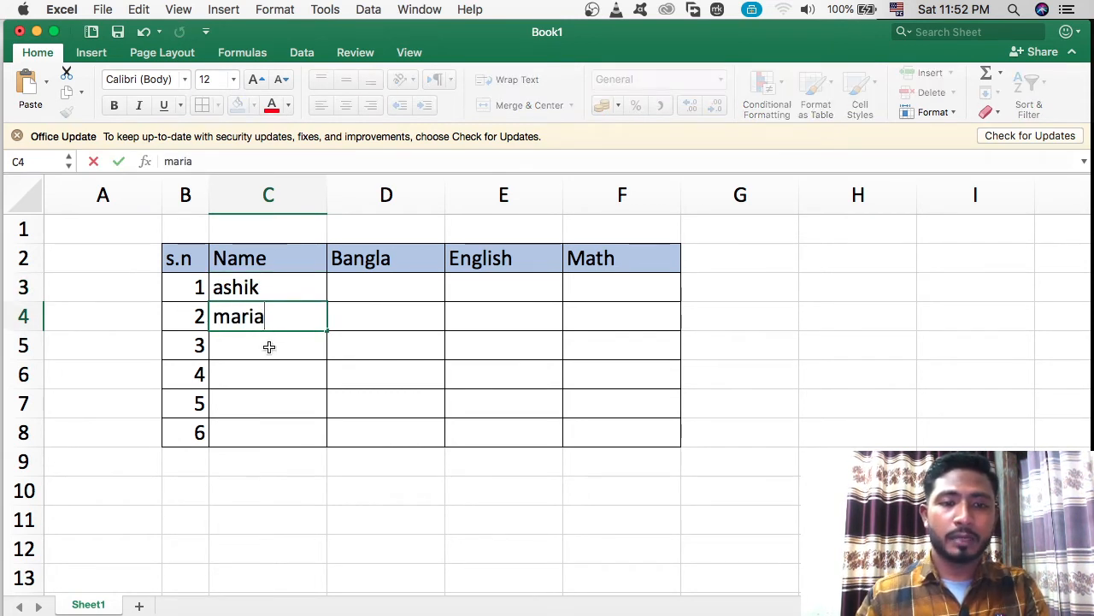
Step: Enter the next three students' names in cells C5 to C7
click(270, 342)
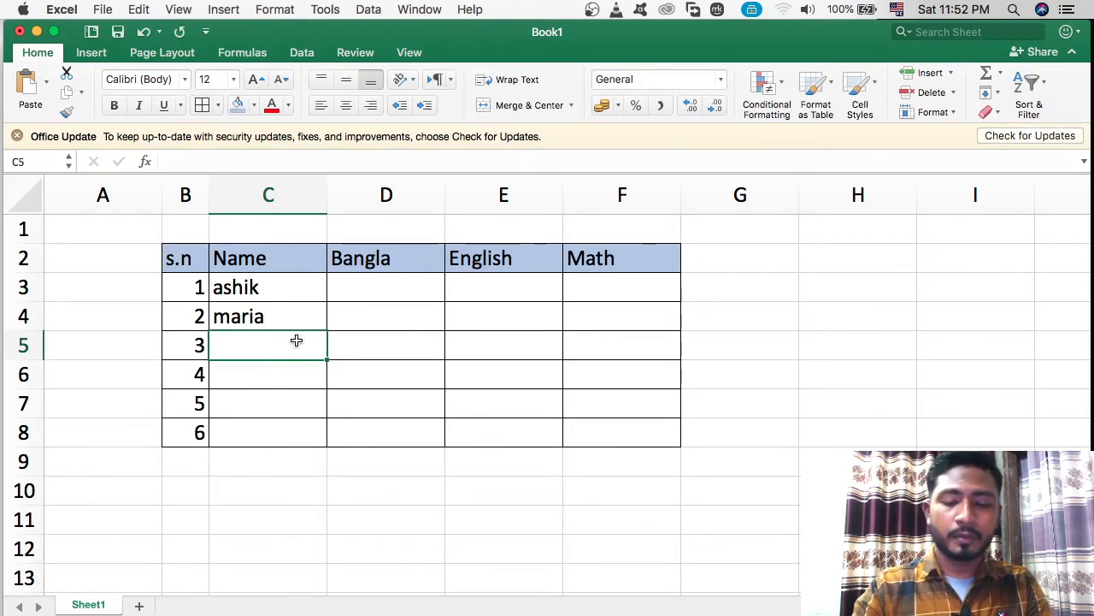
text(khalil)
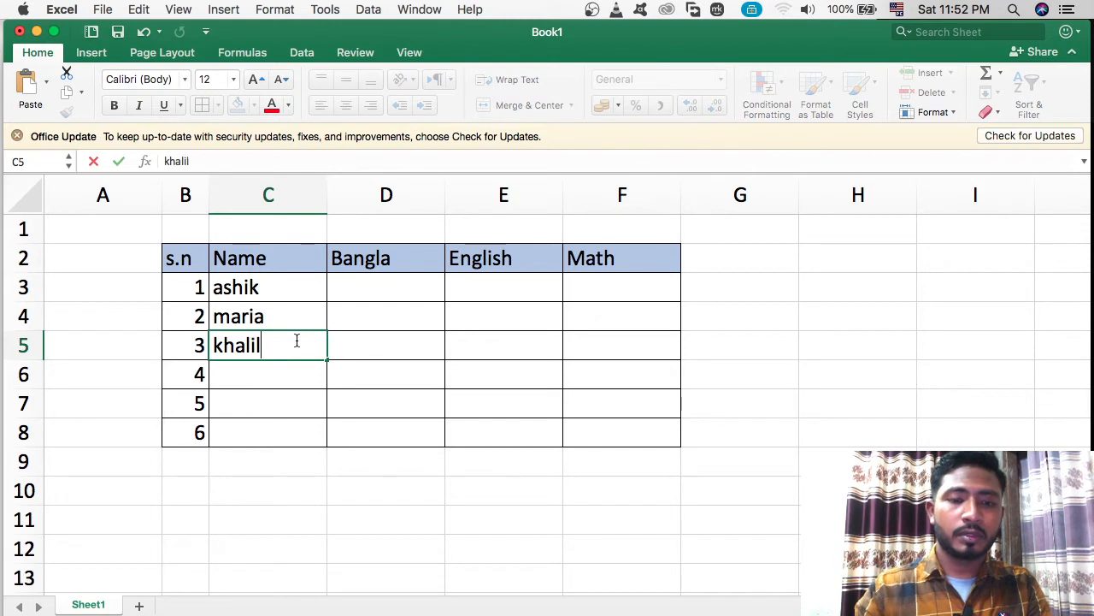
click(285, 372)
text(khu)
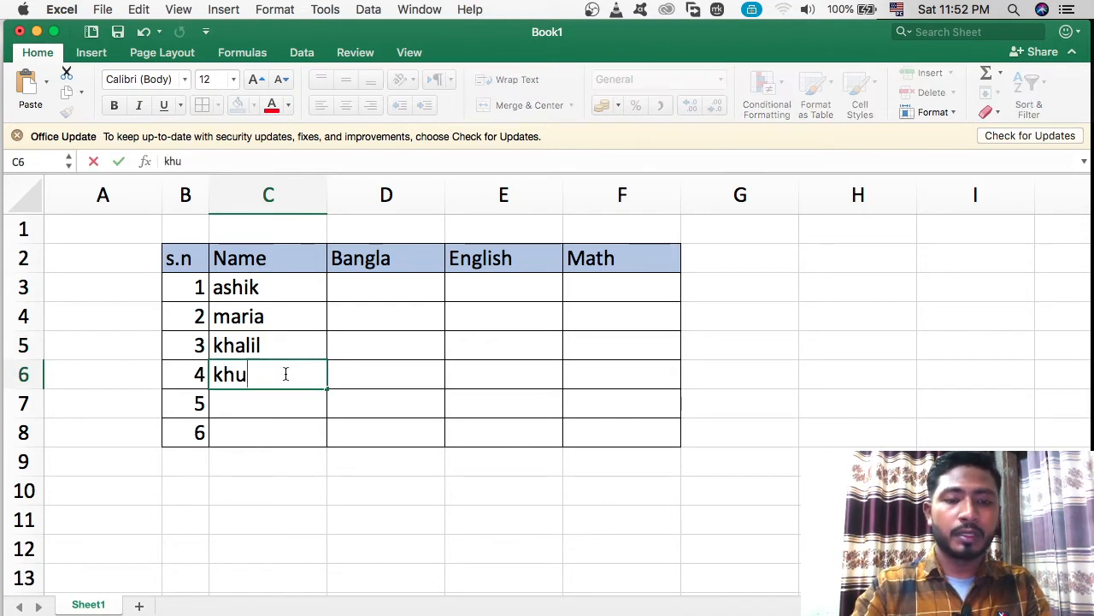
text(shi)
click(280, 399)
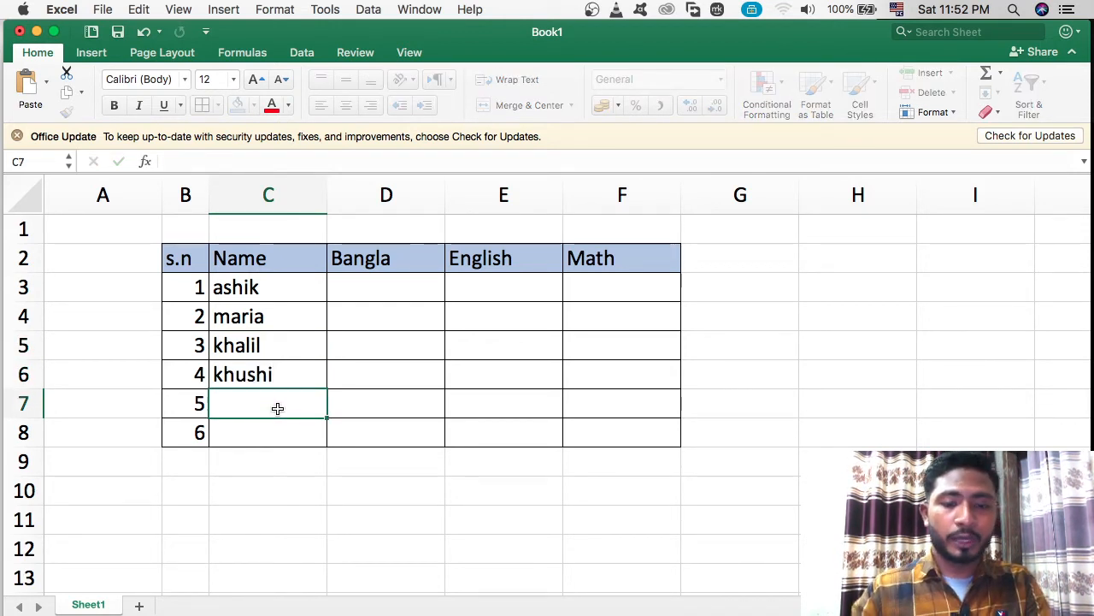
text(rasel)
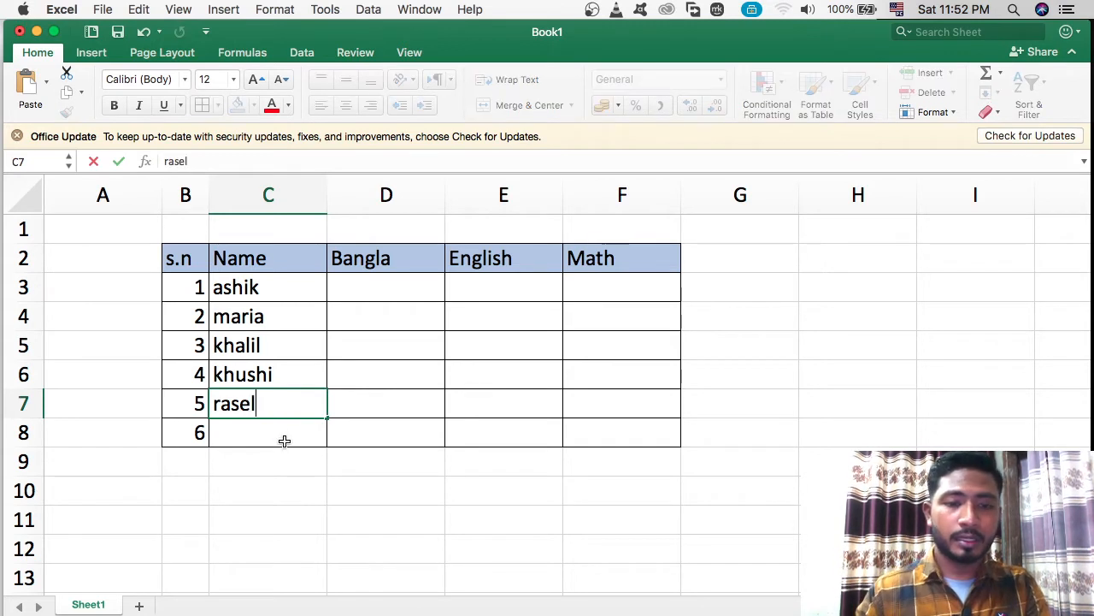
Step: Enter the sixth student's name in cell C8 and autofit column C to the longest name
click(286, 435)
text(sha)
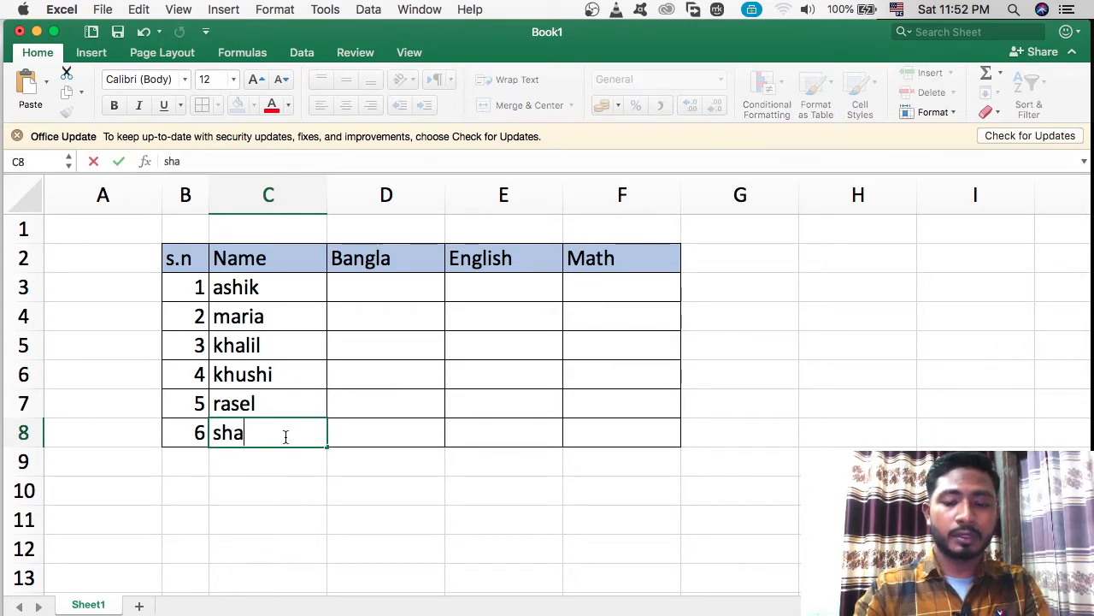
text(habu)
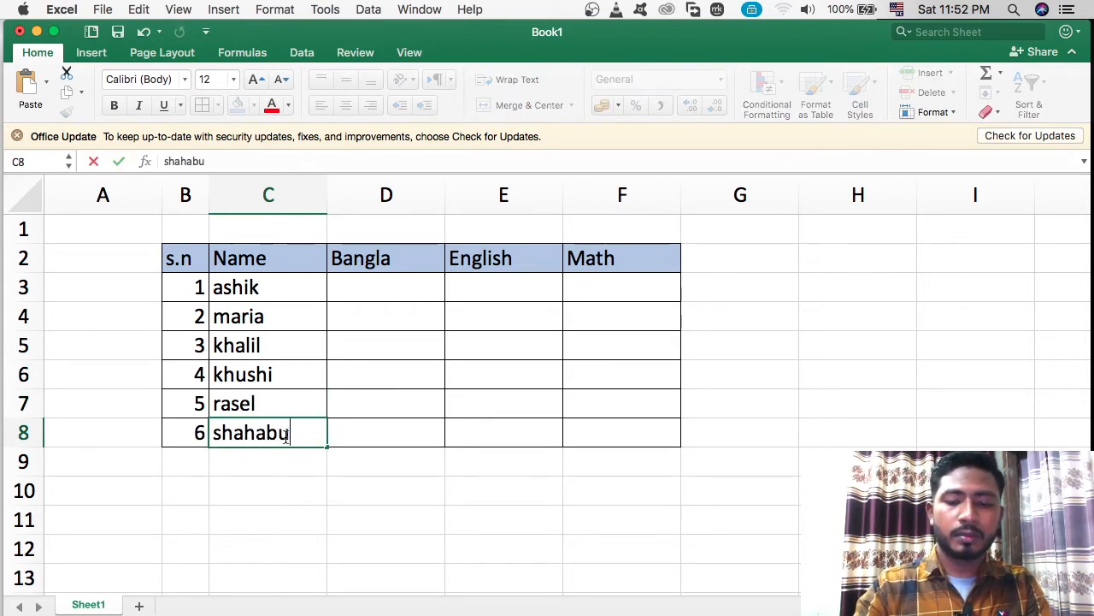
text(ddin)
key(Escape)
click(408, 391)
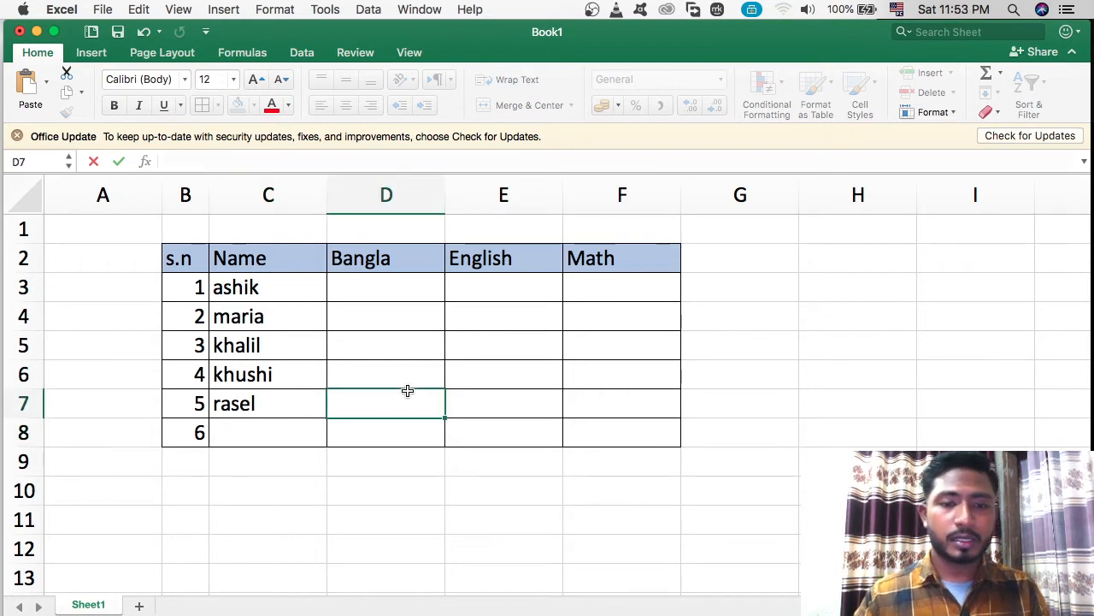
double_click(326, 196)
Step: Enter the first student's marks: 76 for Bangla in D3, 55 for English in E3 and 45 for Math in F3
click(361, 289)
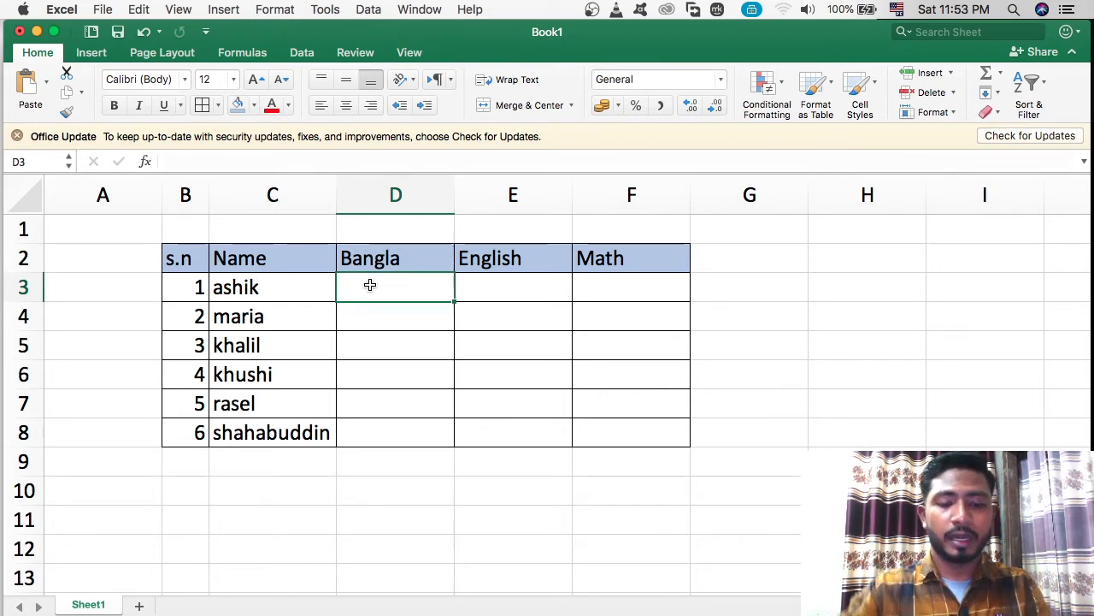
text(76)
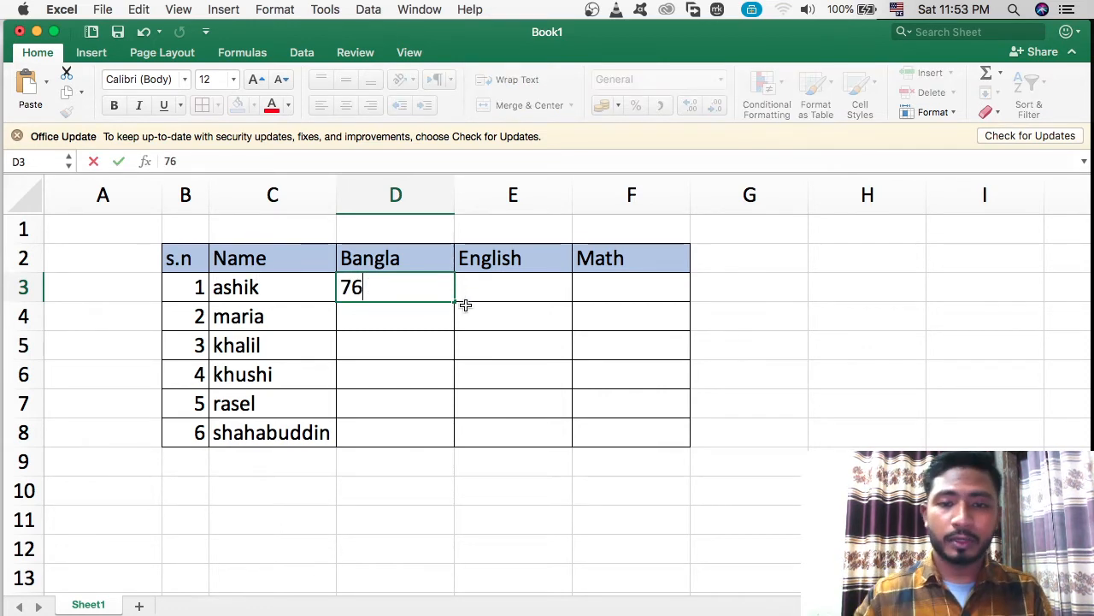
click(484, 285)
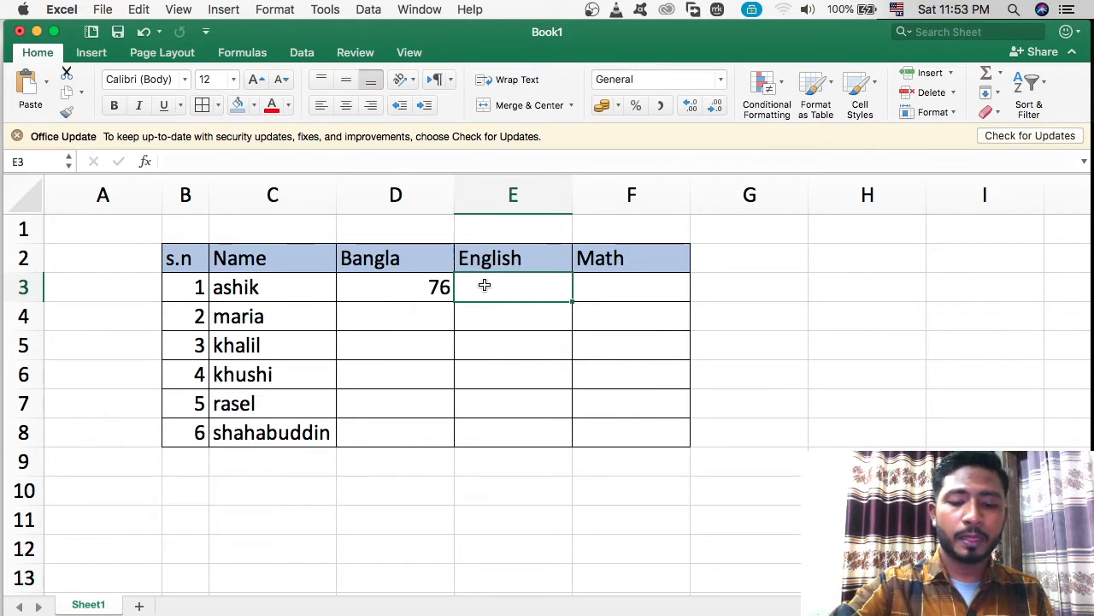
text(55)
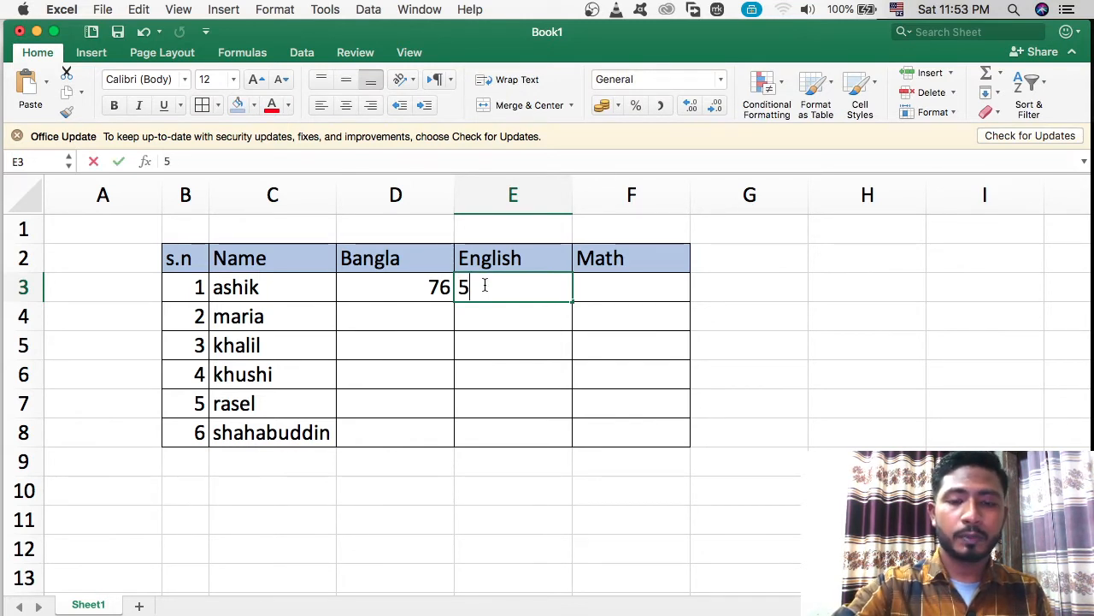
click(632, 288)
text(45)
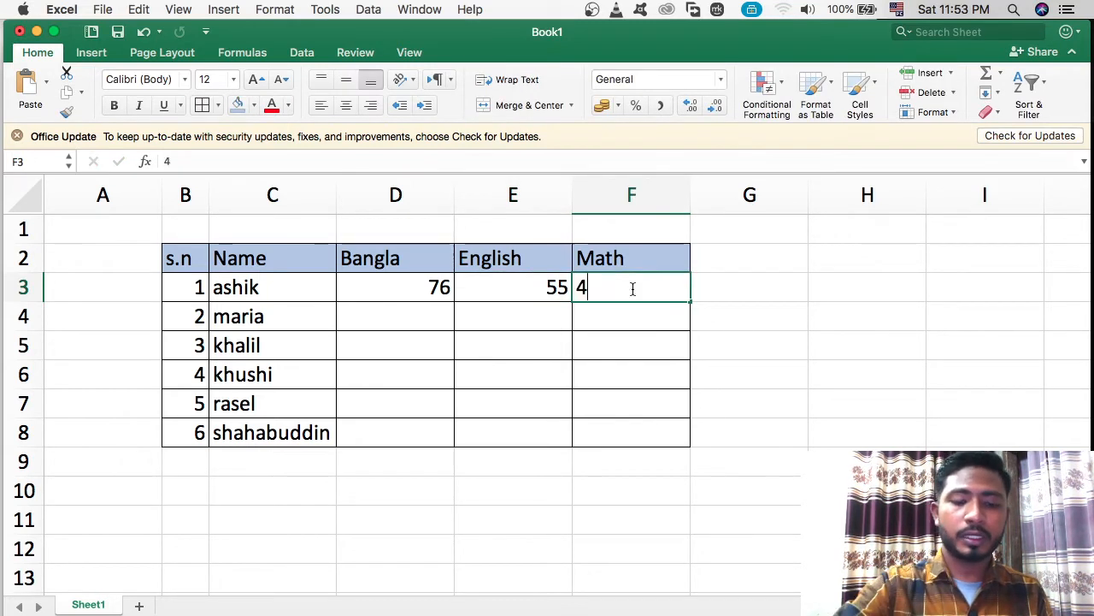
Step: Enter the second student's marks: 34 for Bangla in D4, 76 for English in E4 and 66 for Math in F4
click(386, 318)
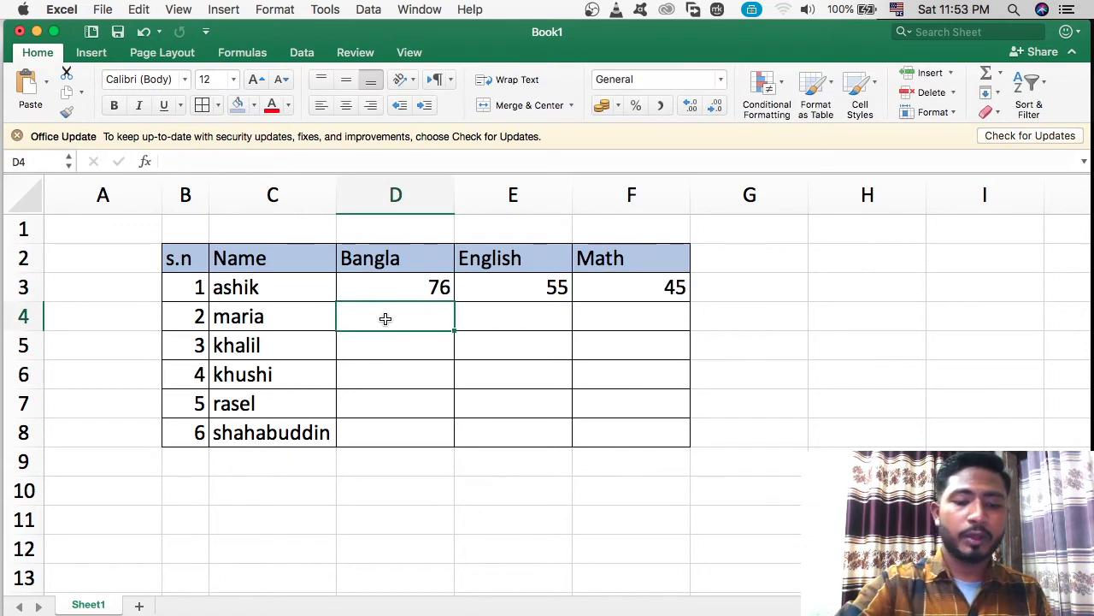
text(34)
click(477, 319)
text(76)
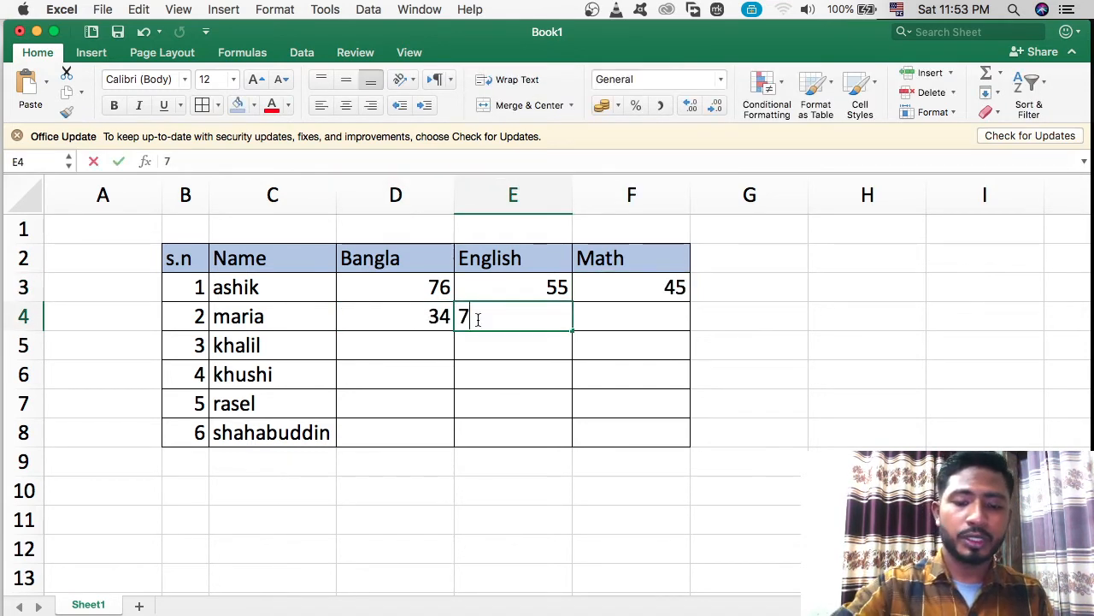
click(636, 319)
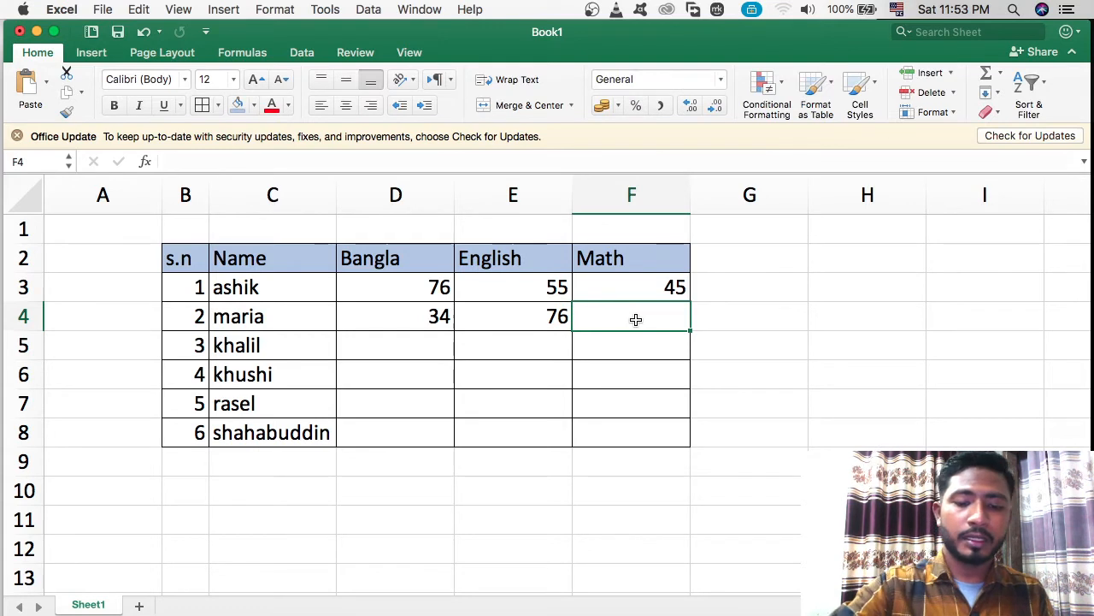
text(66)
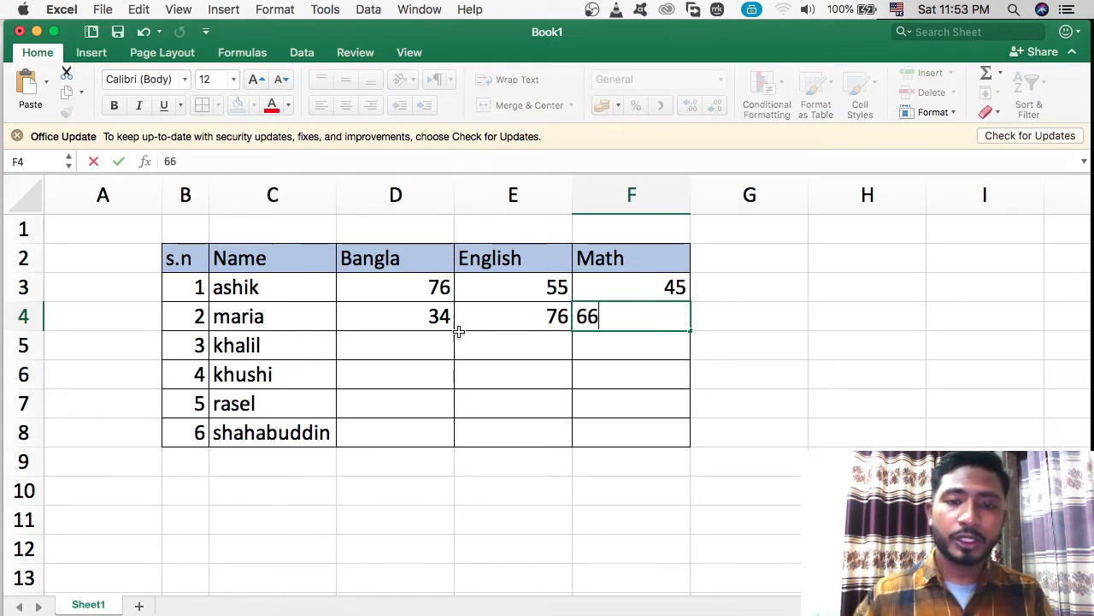
Step: Enter the third student's marks: 75 for Bangla in D5, 45 for English in E5 and 76 for Math in F5
click(394, 348)
text(75)
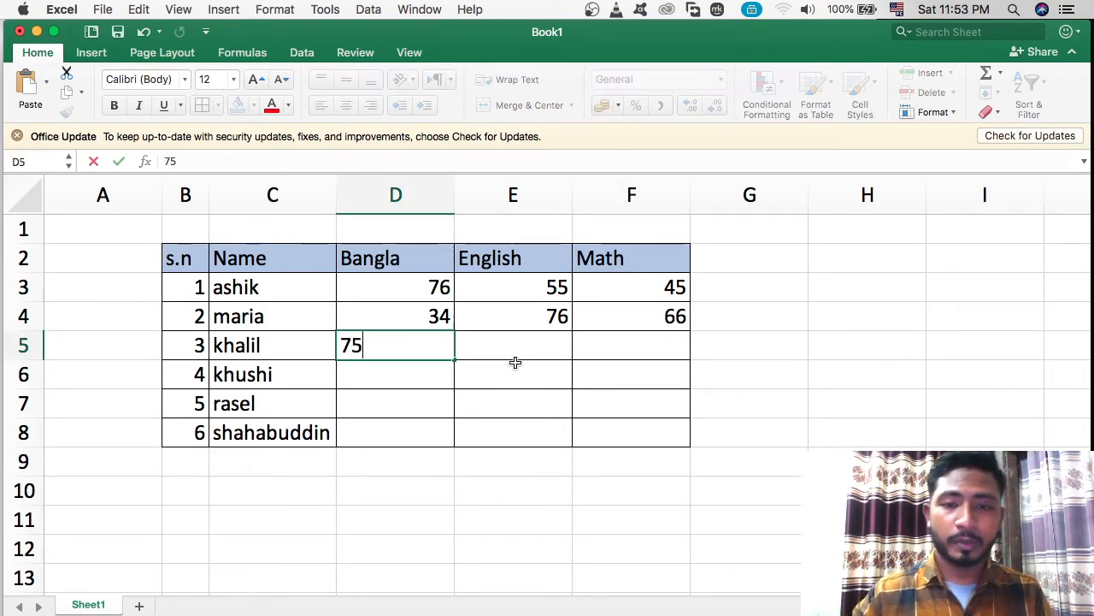
click(515, 347)
text(45)
click(621, 343)
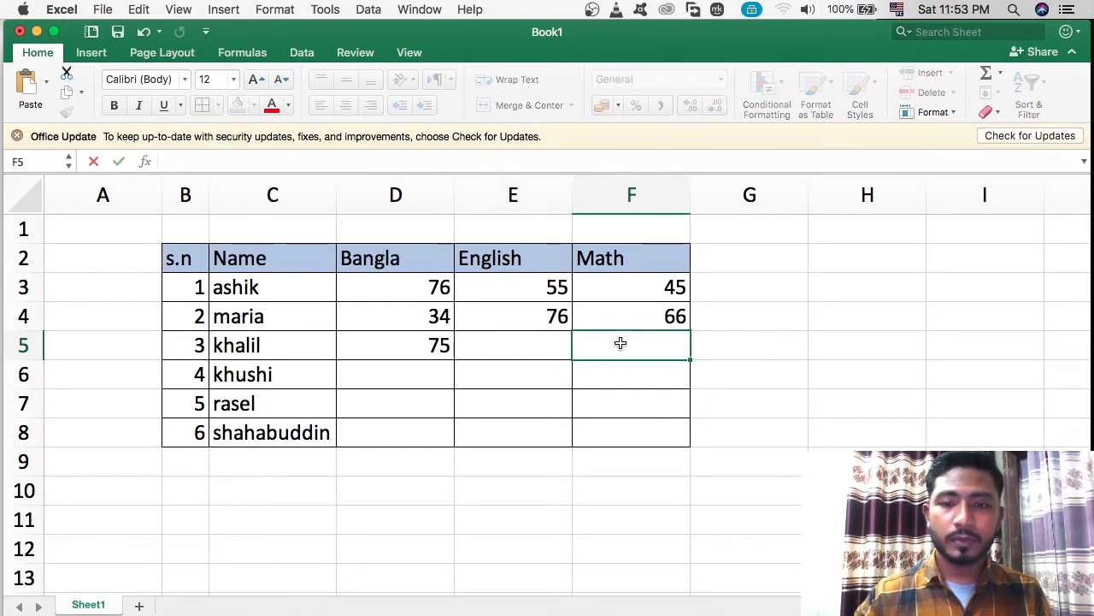
text(76)
Step: Enter the fourth student's marks: 45 for Bangla in D6, 65 for English in E6 and 64 for Math in F6
click(386, 369)
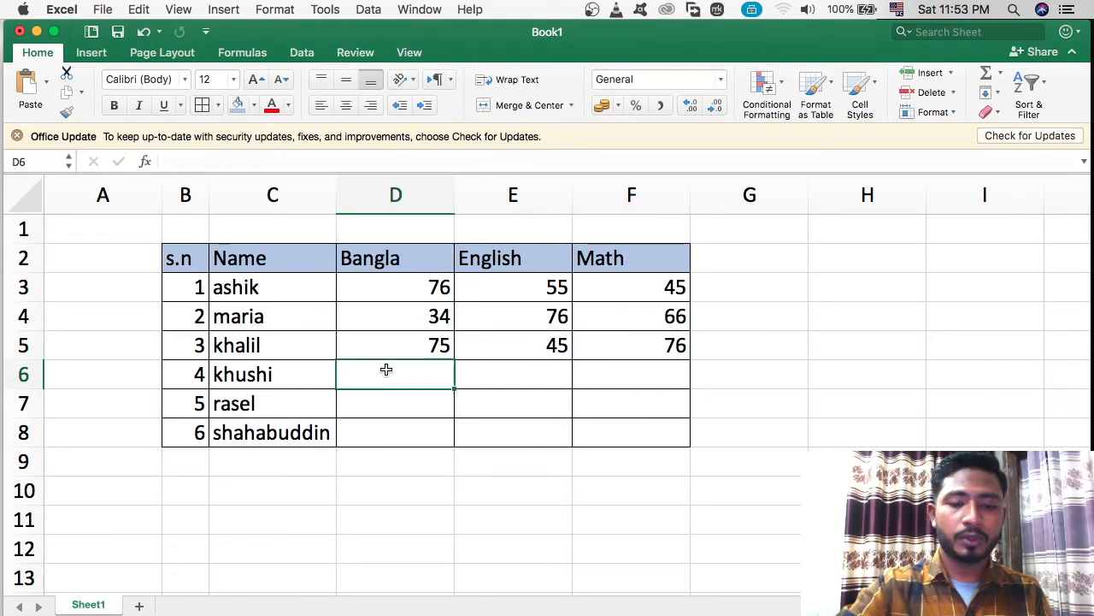
text(45)
click(483, 380)
text(65)
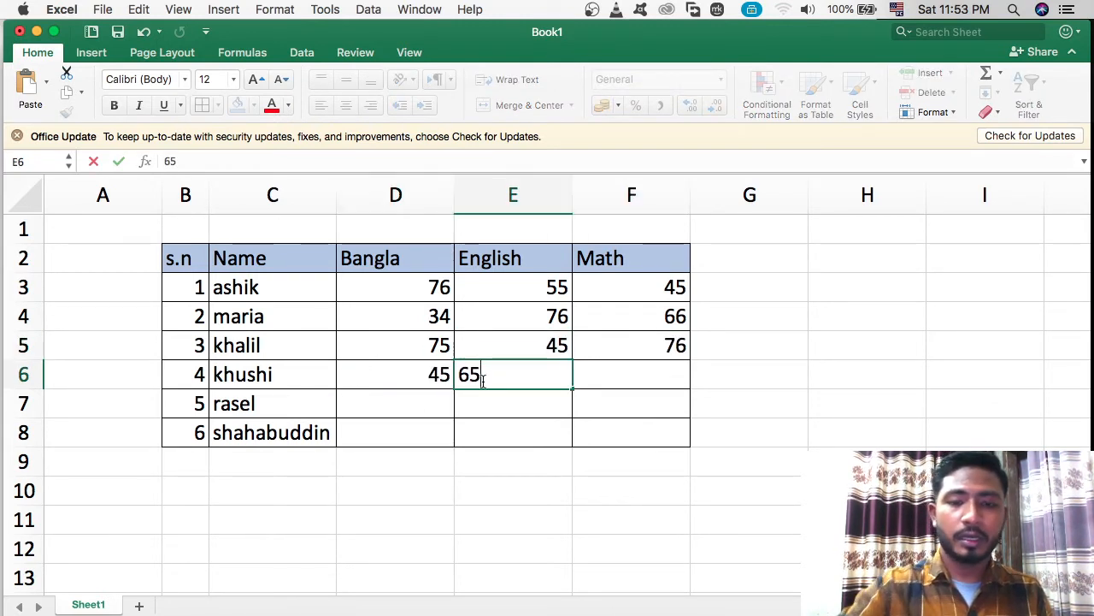
click(625, 374)
text(64)
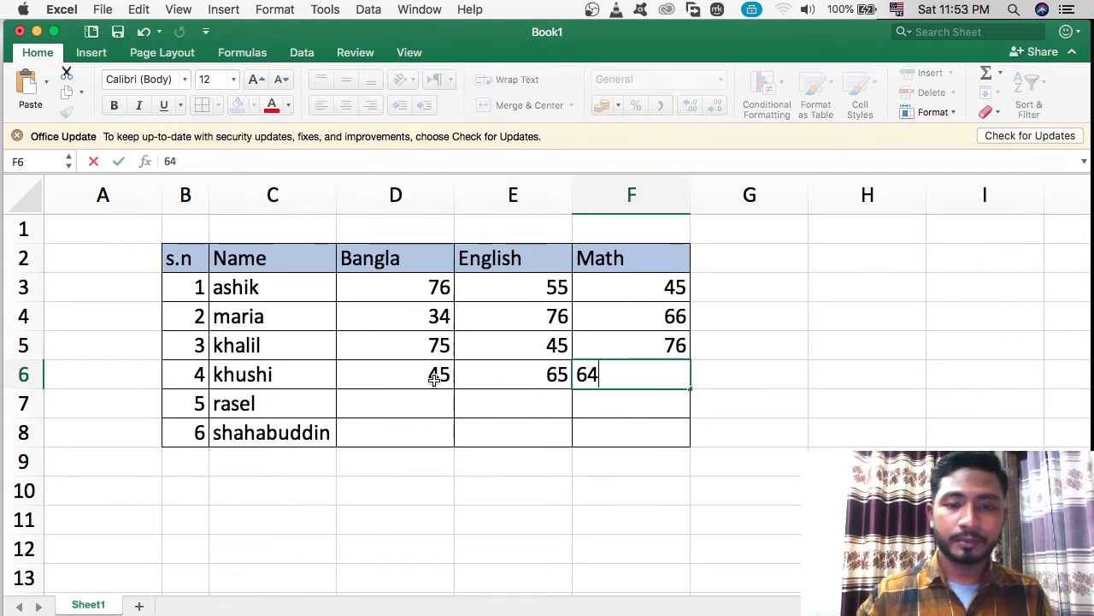
Step: Enter the sixth student's marks: 45 for Bangla in D8, 87 for English in E8 and 80 for Math in F8
click(401, 418)
text(45)
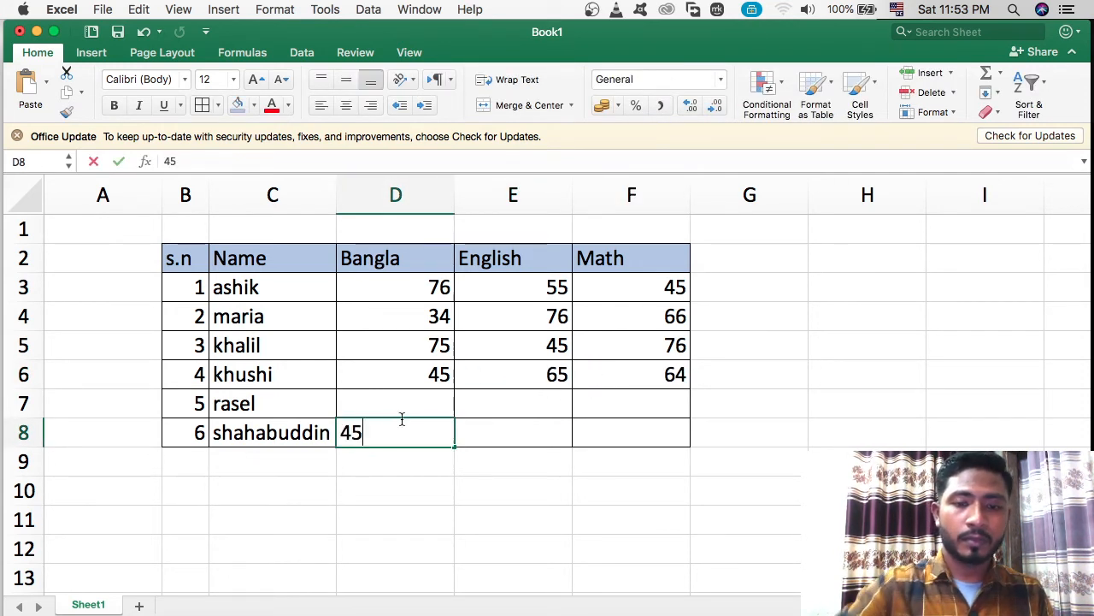
click(497, 433)
text(87)
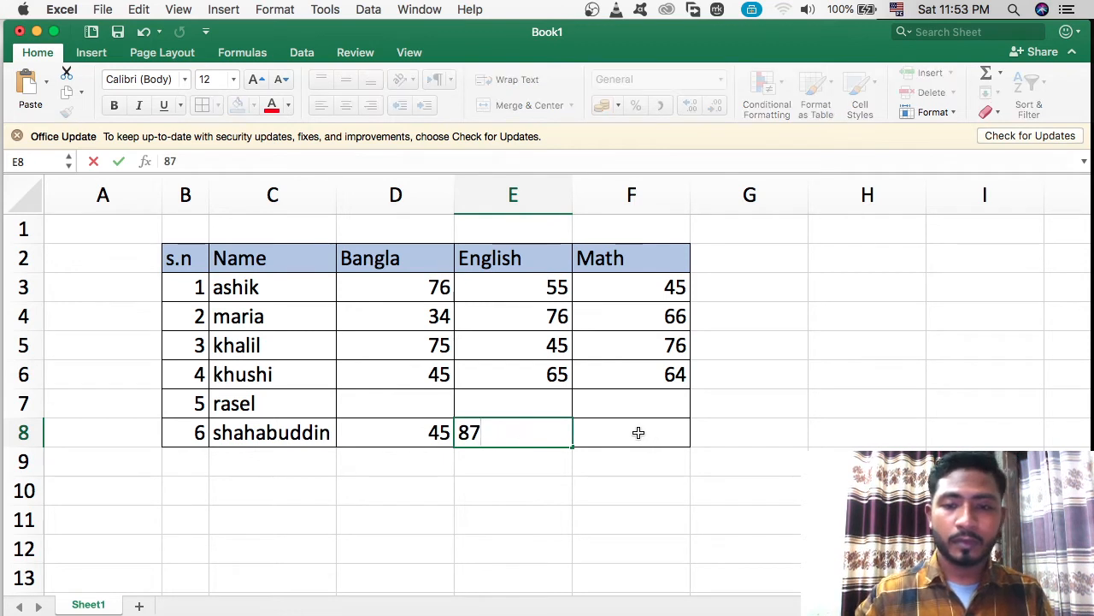
click(636, 430)
text(80)
Step: Enter the fifth student's marks: 45 for Bangla in D7, 65 for English in E7 and 76 for Math in F7
click(419, 396)
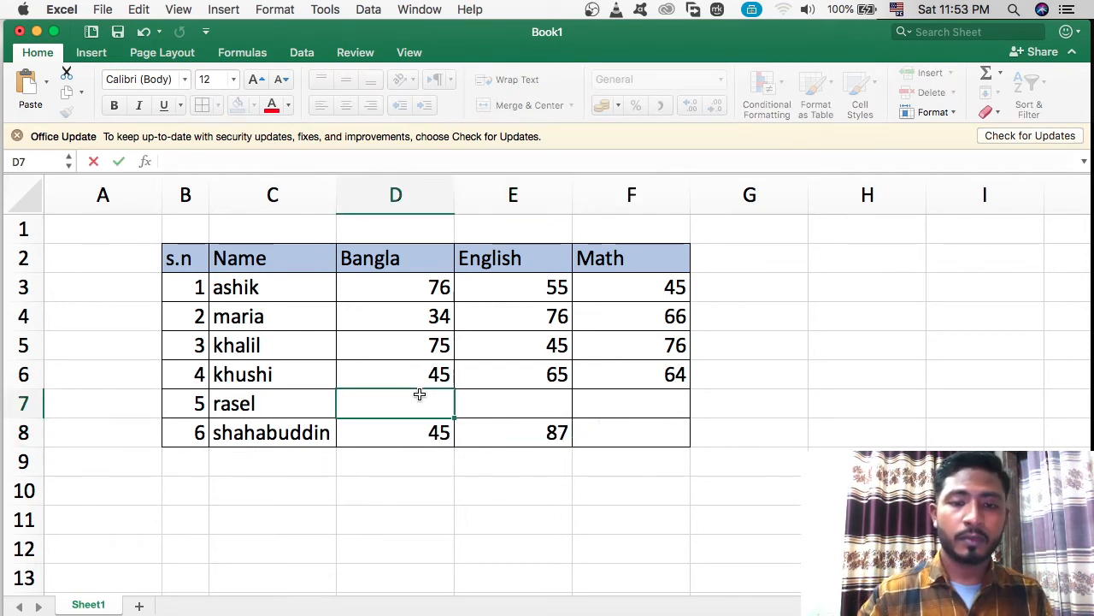
text(45)
click(486, 400)
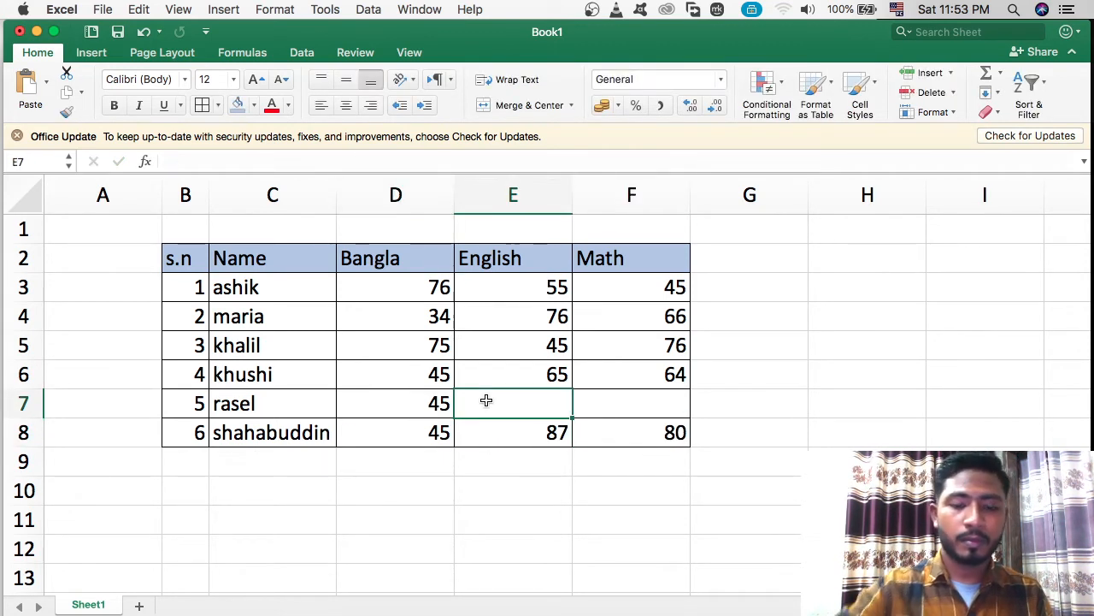
text(65)
click(602, 402)
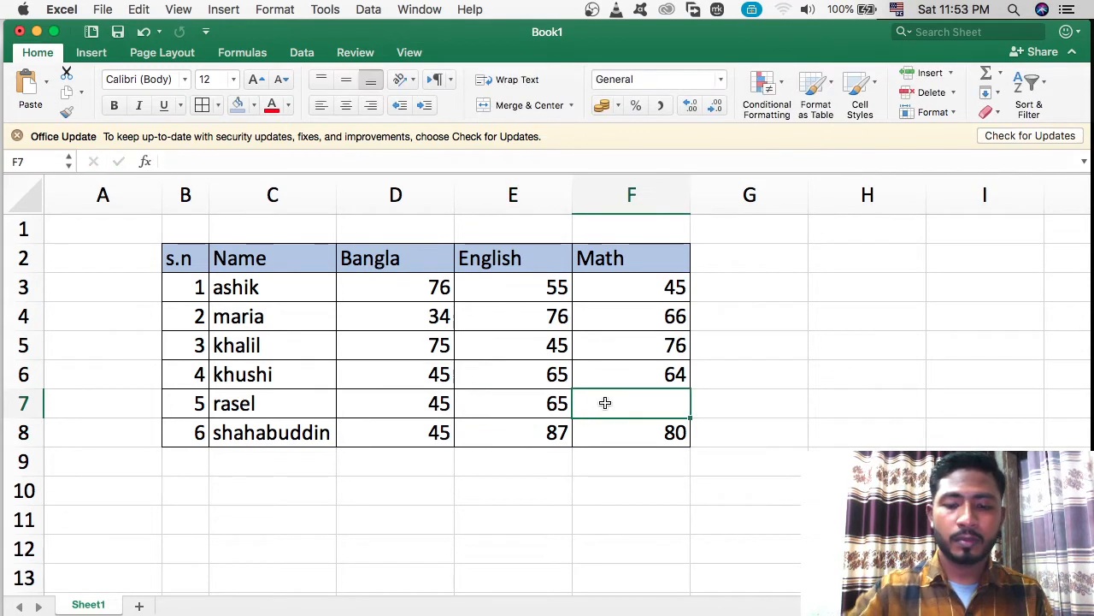
text(76)
click(750, 410)
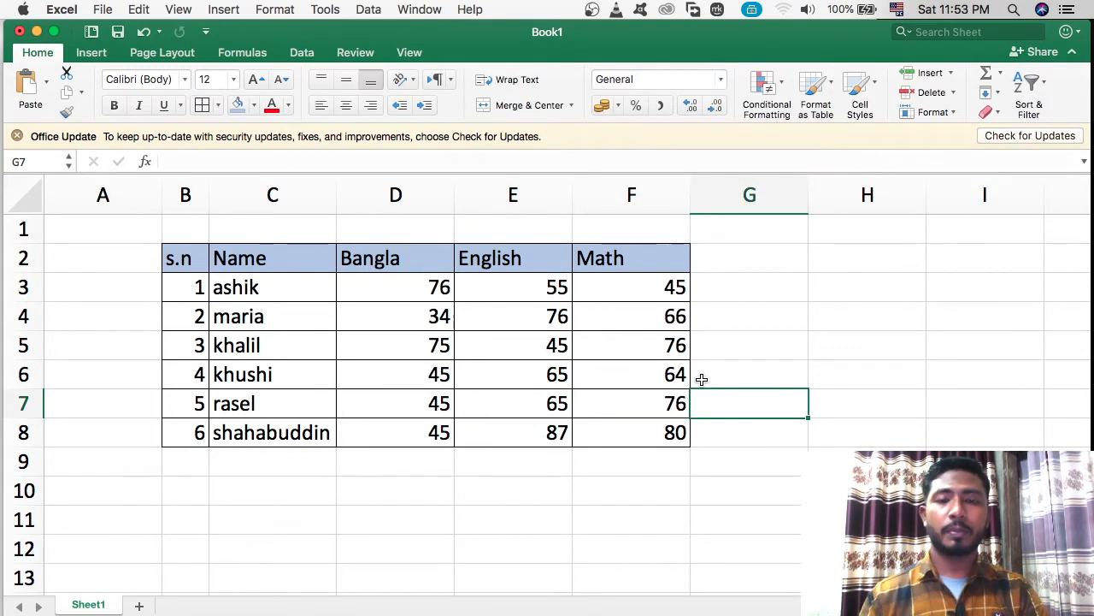
Step: Autofit the widths of the Bangla, English and Math columns (D, E and F) to their contents
drag(454, 188, 455, 190)
double_click(454, 188)
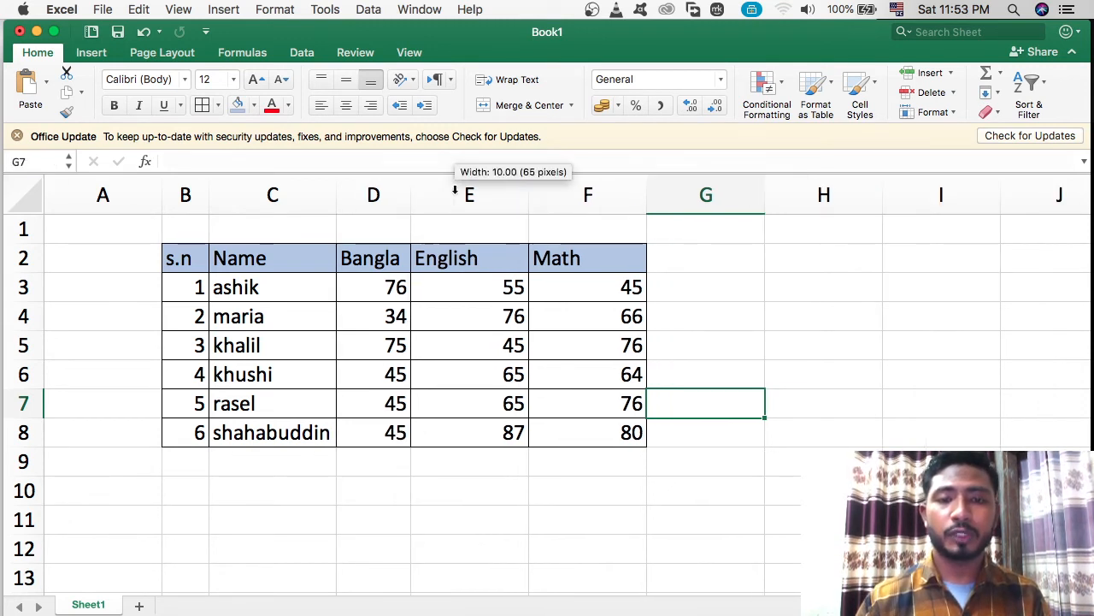
drag(529, 192, 529, 192)
double_click(529, 192)
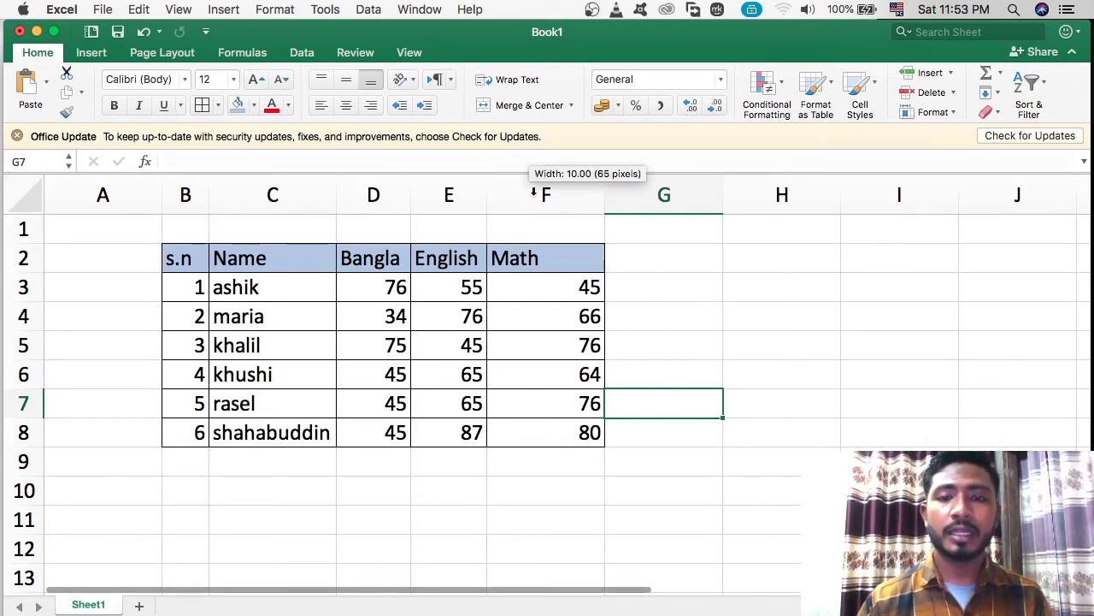
double_click(605, 194)
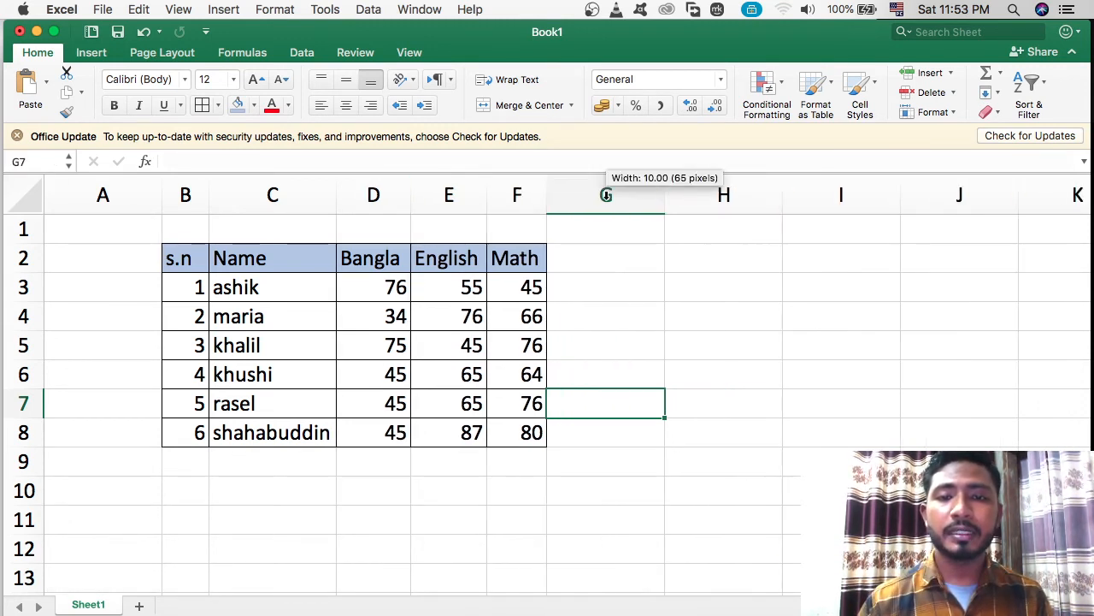
Step: Enter the heading Max in cell G2, beside the Math heading
click(596, 269)
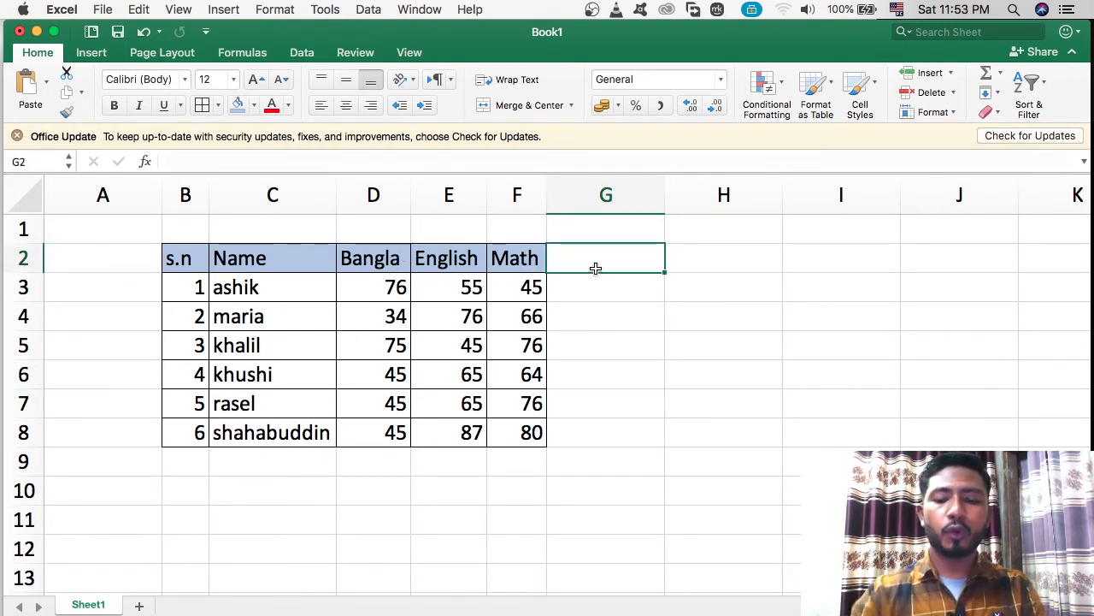
text(Max)
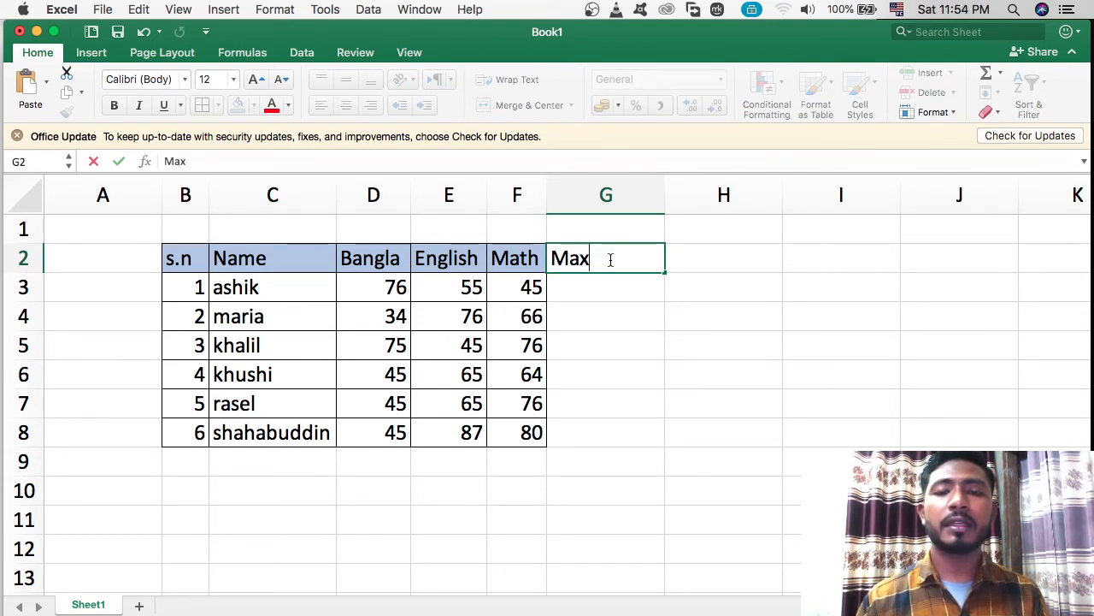
key(Return)
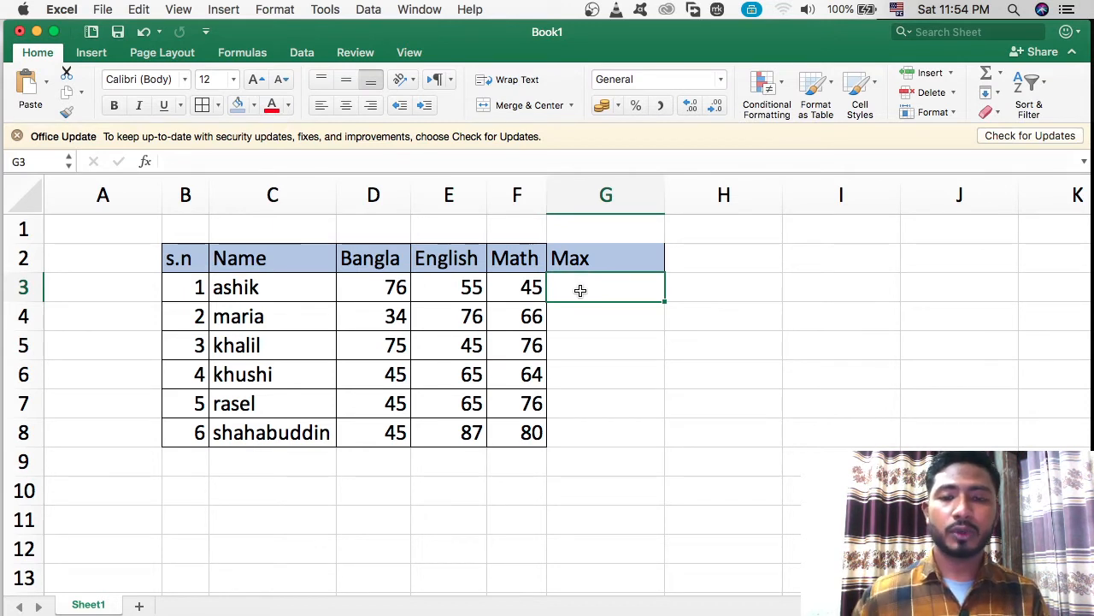
Step: Set the heading in cell G2, beside Math, to Total
click(611, 257)
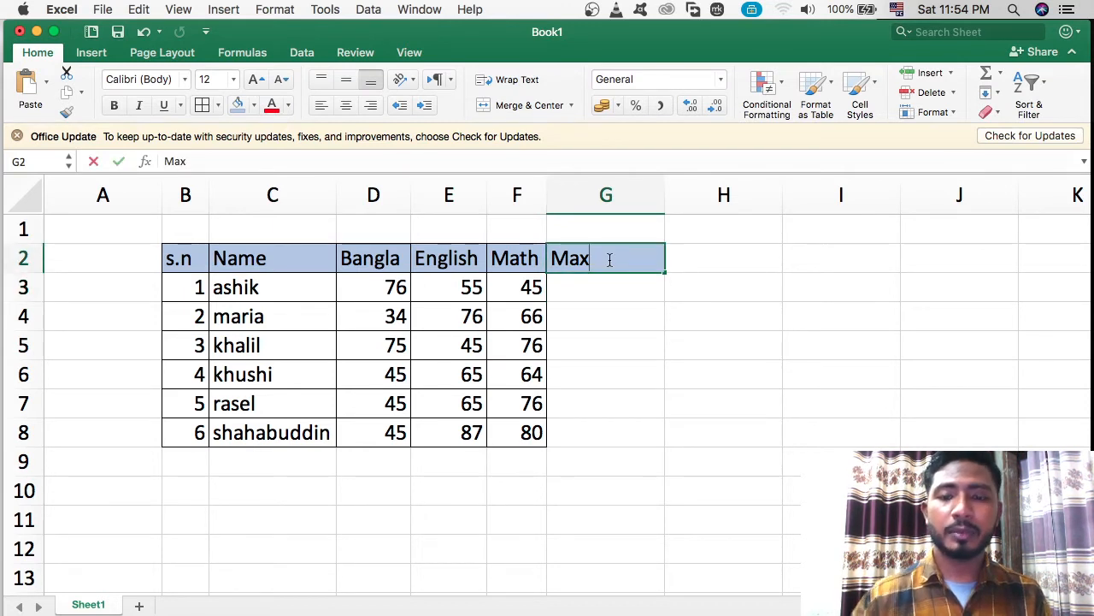
double_click(610, 259)
key(BackSpace)
key(BackSpace)
key(BackSpace)
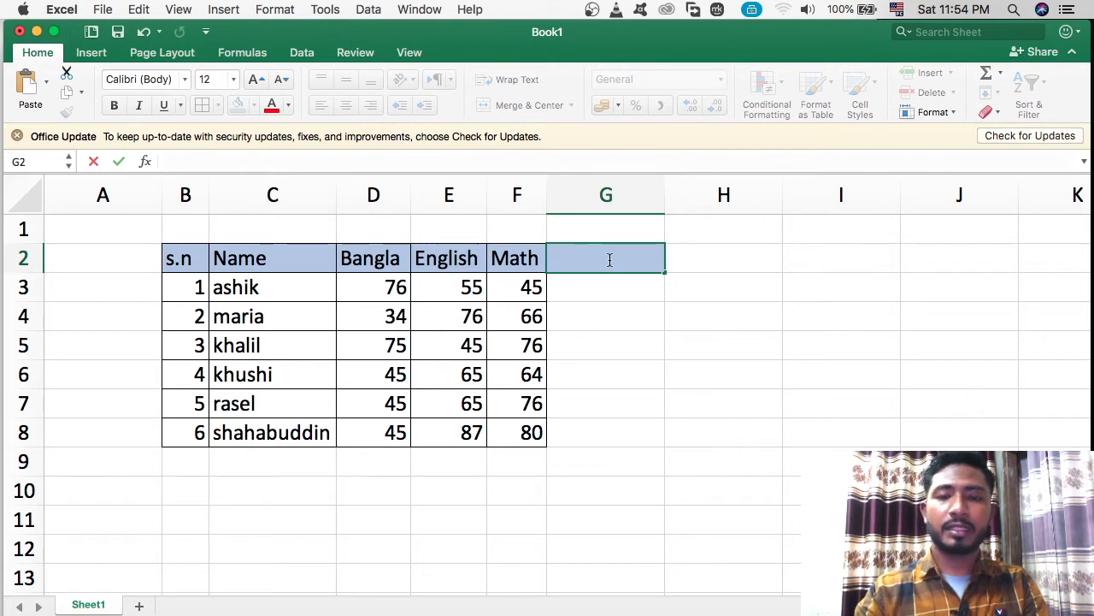
text(To)
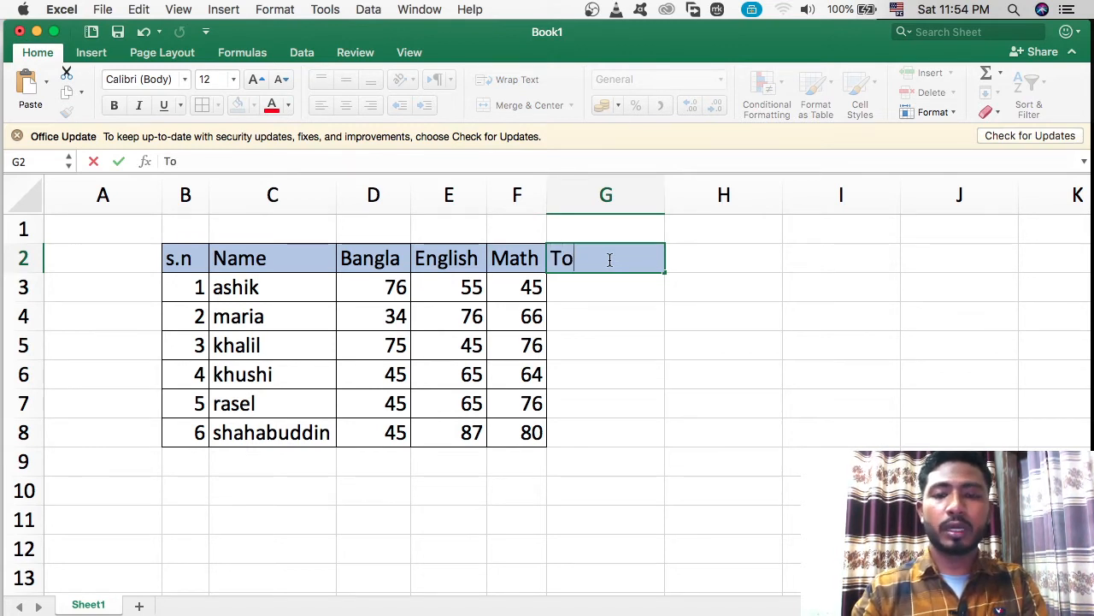
text(tal)
click(622, 286)
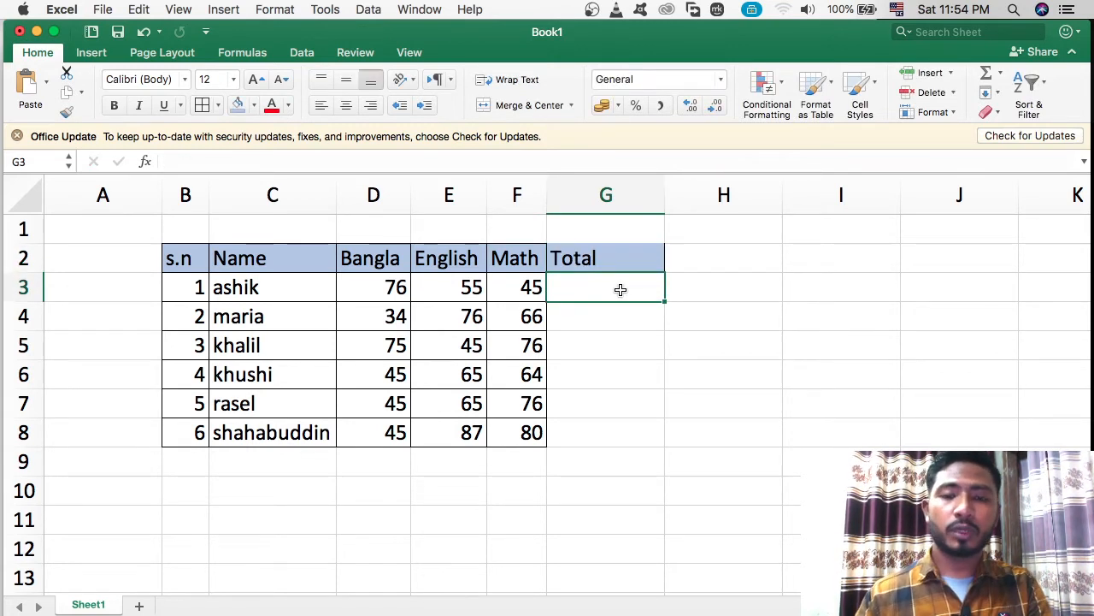
Step: Enter the heading Averag in cell H2, beside Total
click(696, 253)
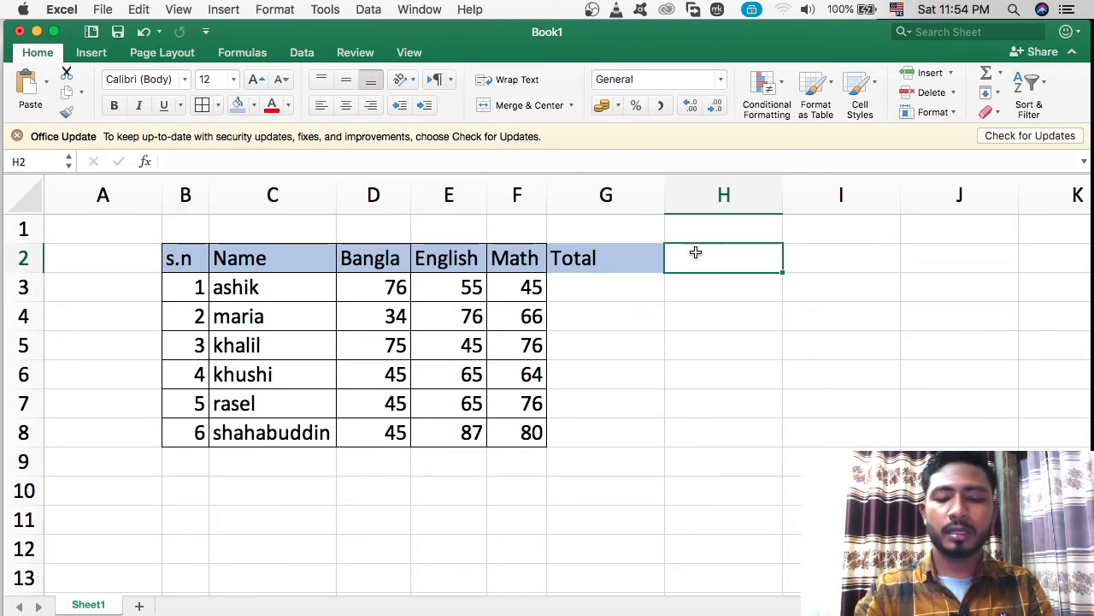
text(Av)
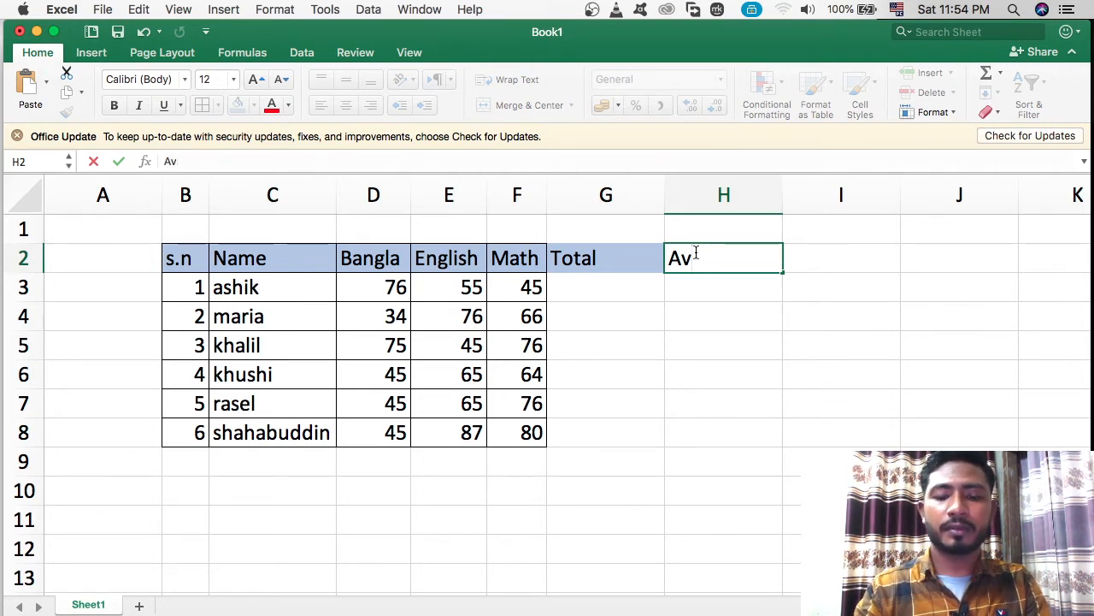
text(aera=eg)
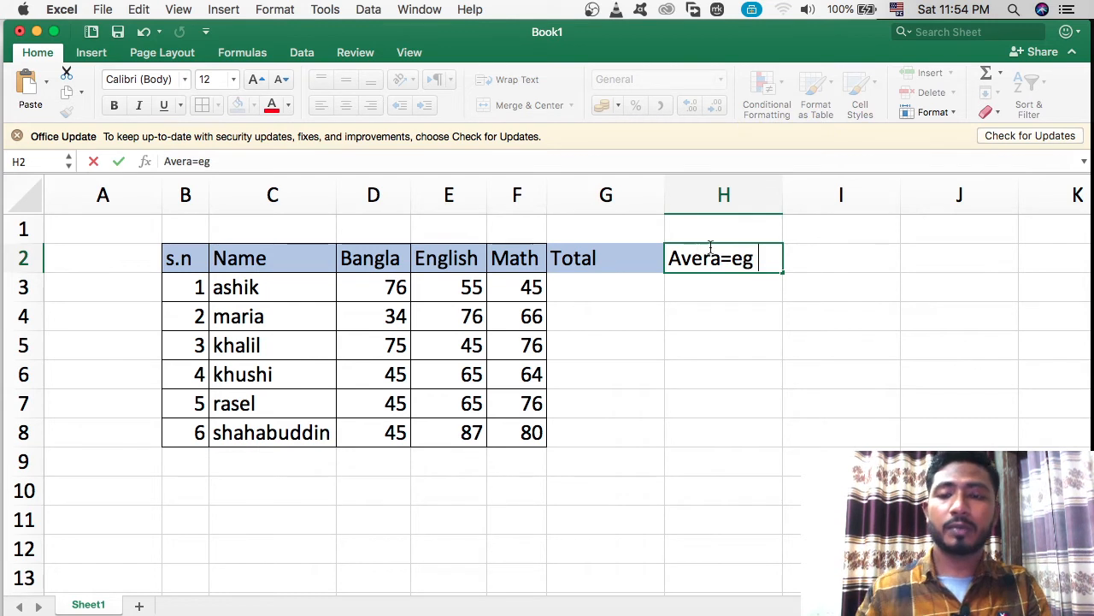
key(BackSpace)
key(BackSpace)
text(g)
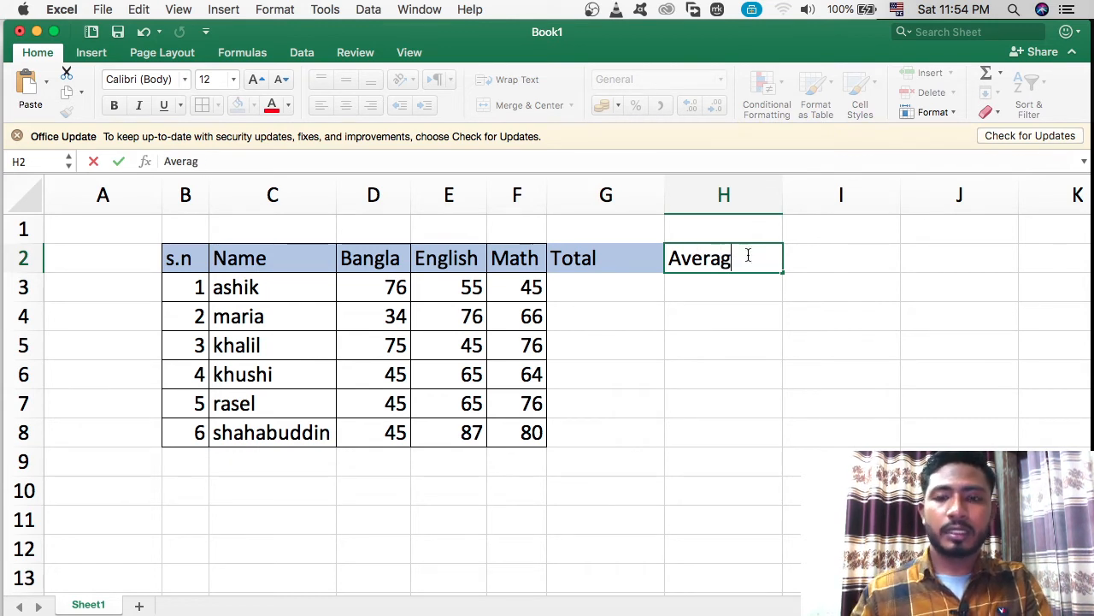
Step: Enter the headings Max in cell I2 and Min in cell J2
click(822, 270)
text(a)
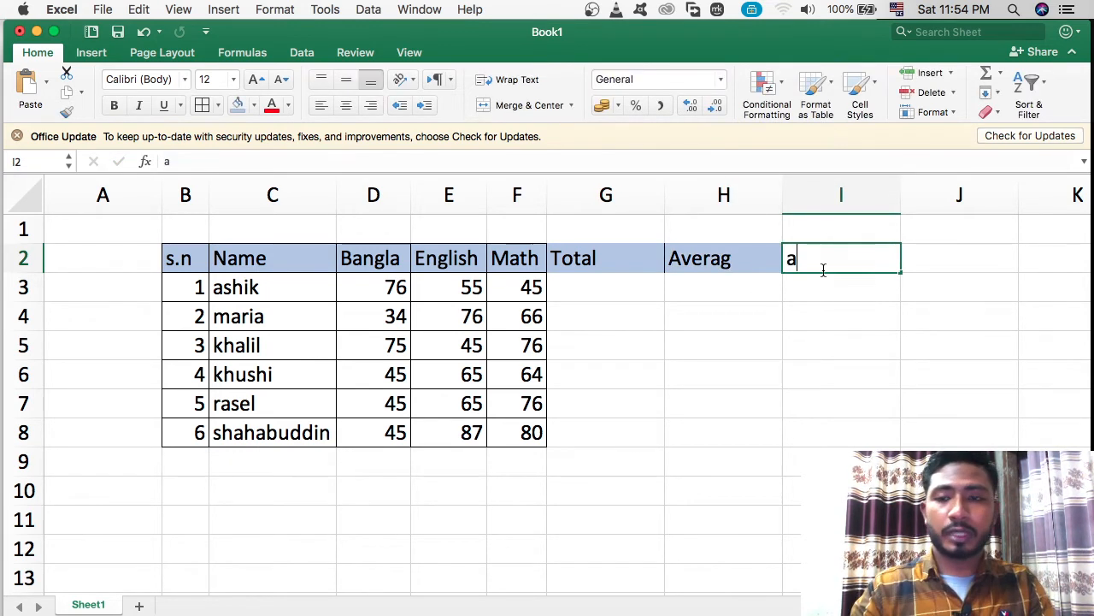
key(BackSpace)
text(Max)
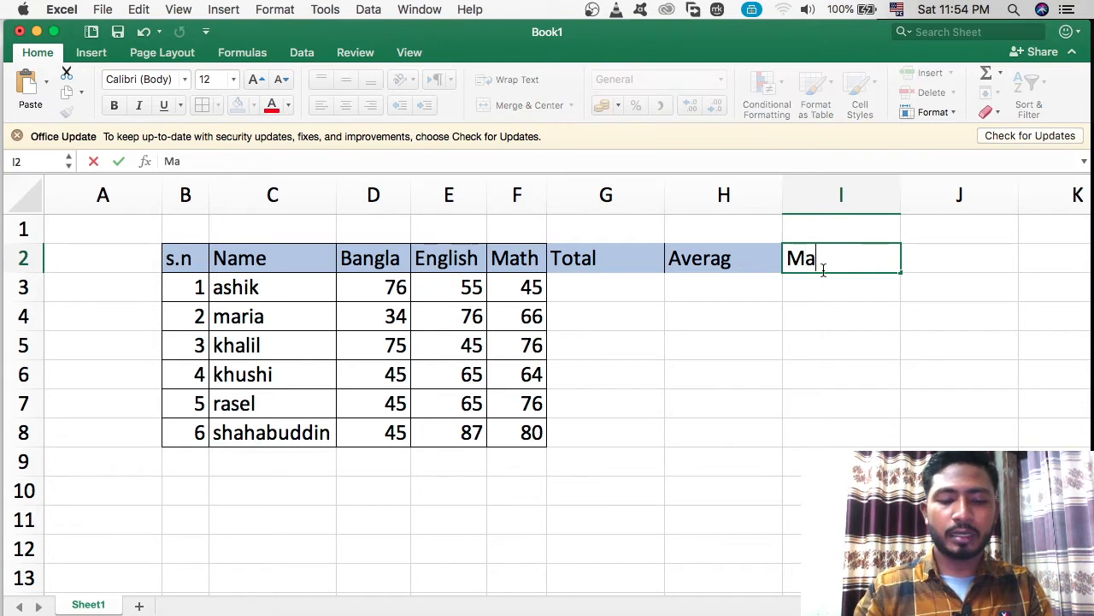
click(926, 254)
text(Min)
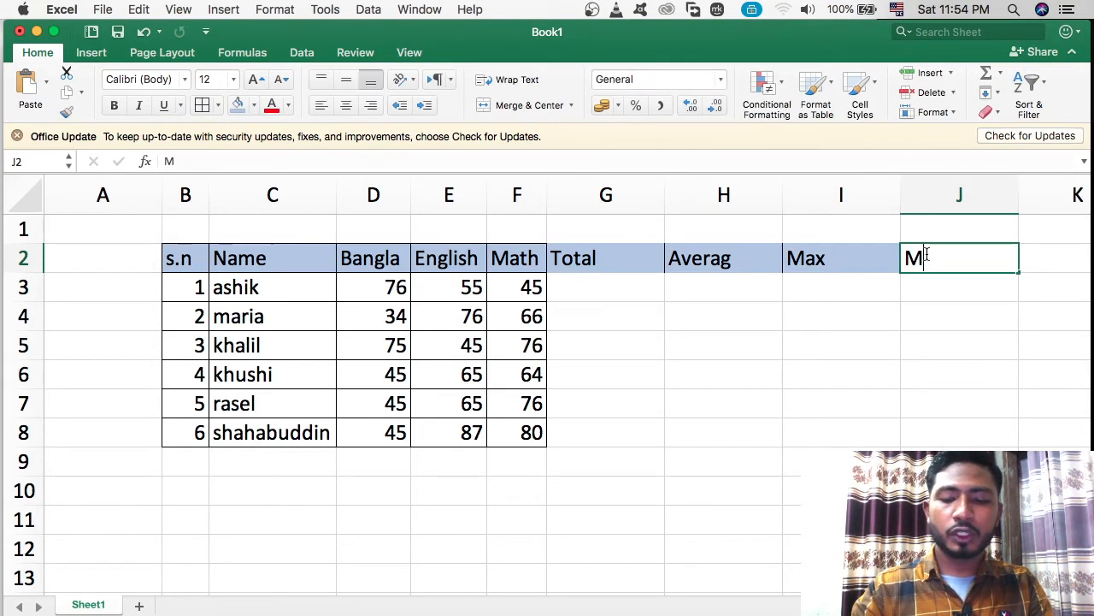
click(612, 304)
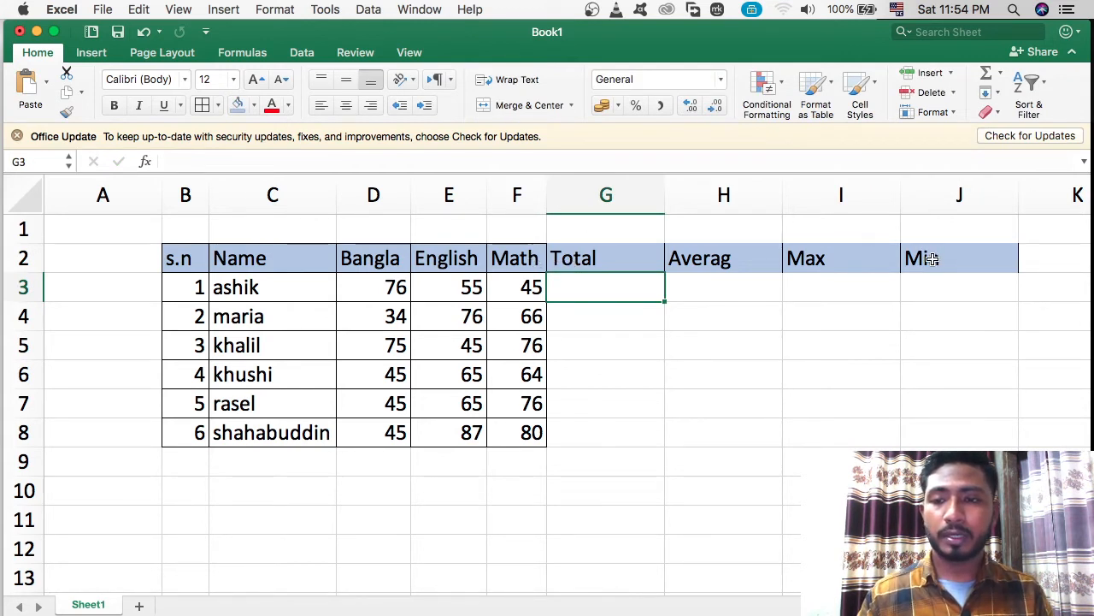
Step: Apply cell borders to the header cells from Math to Min (F2:J2)
drag(904, 253, 513, 256)
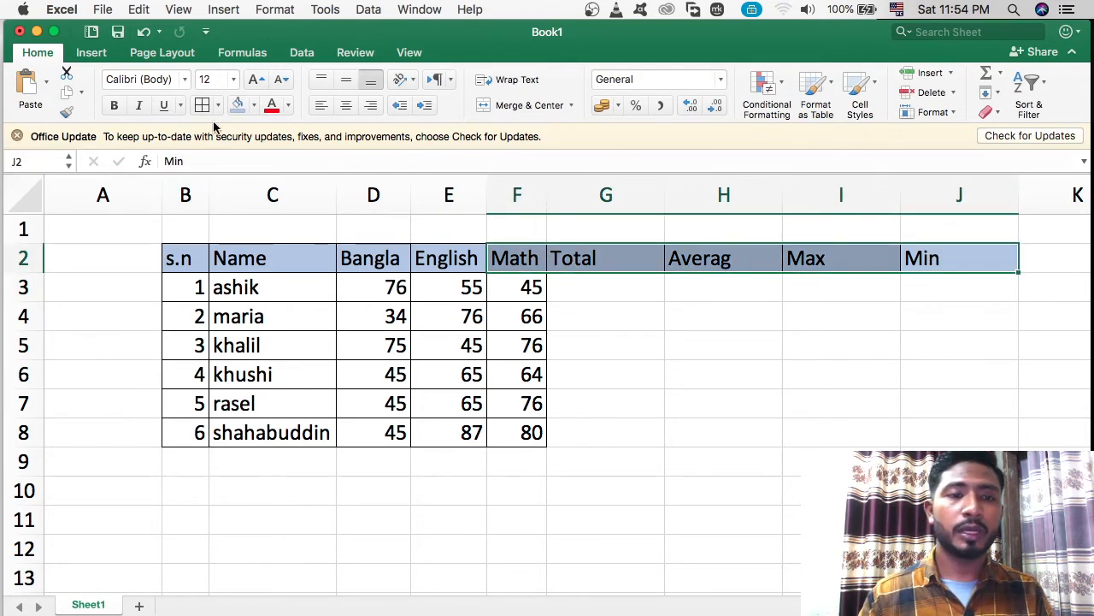
click(588, 295)
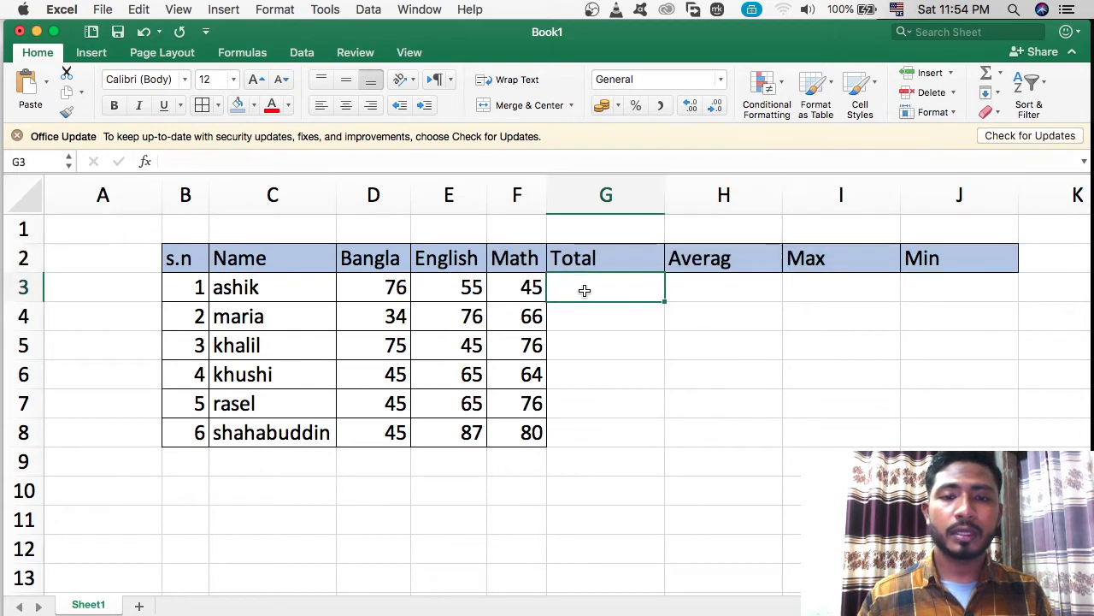
Step: Apply cell borders to the marks table from English to Min (E2:J8)
drag(924, 440, 439, 265)
click(203, 105)
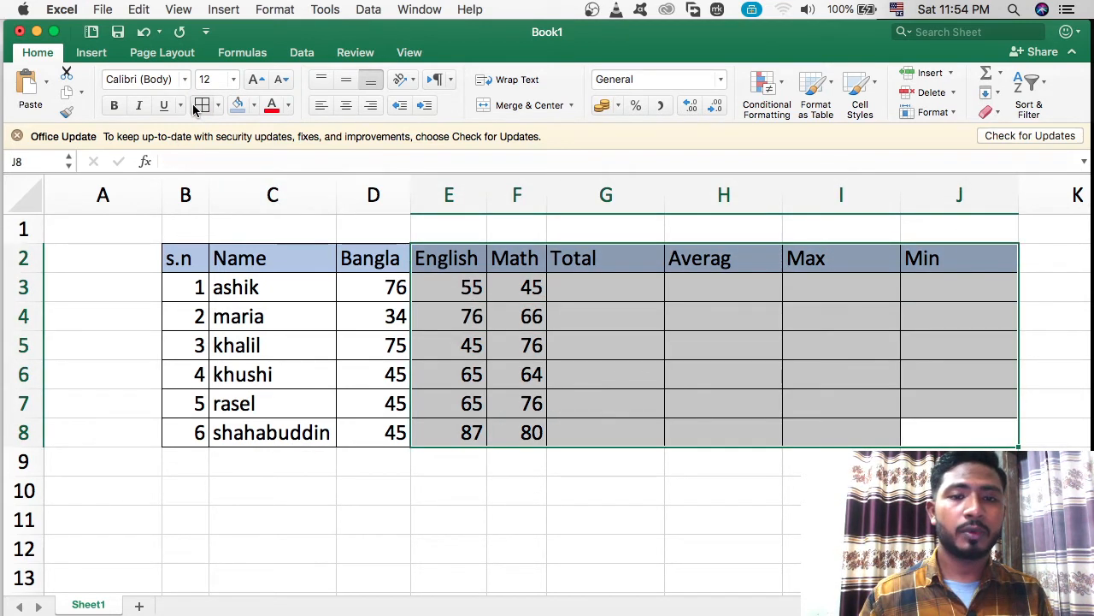
Step: Total the first student's Bangla, English and Math marks in cell G3 with =sum(D3:F3)
click(607, 295)
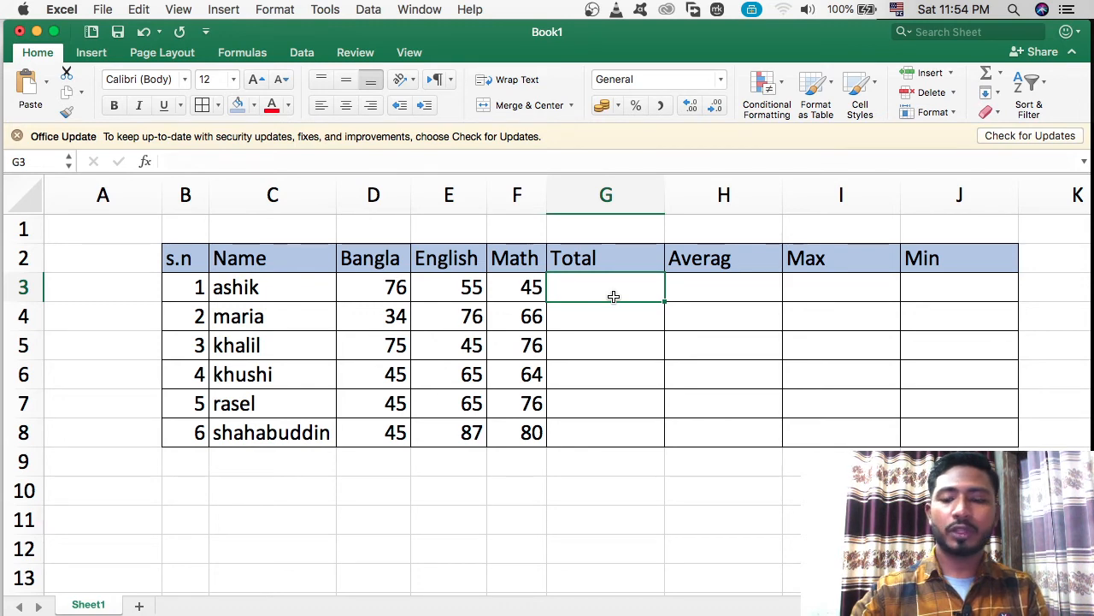
text(=)
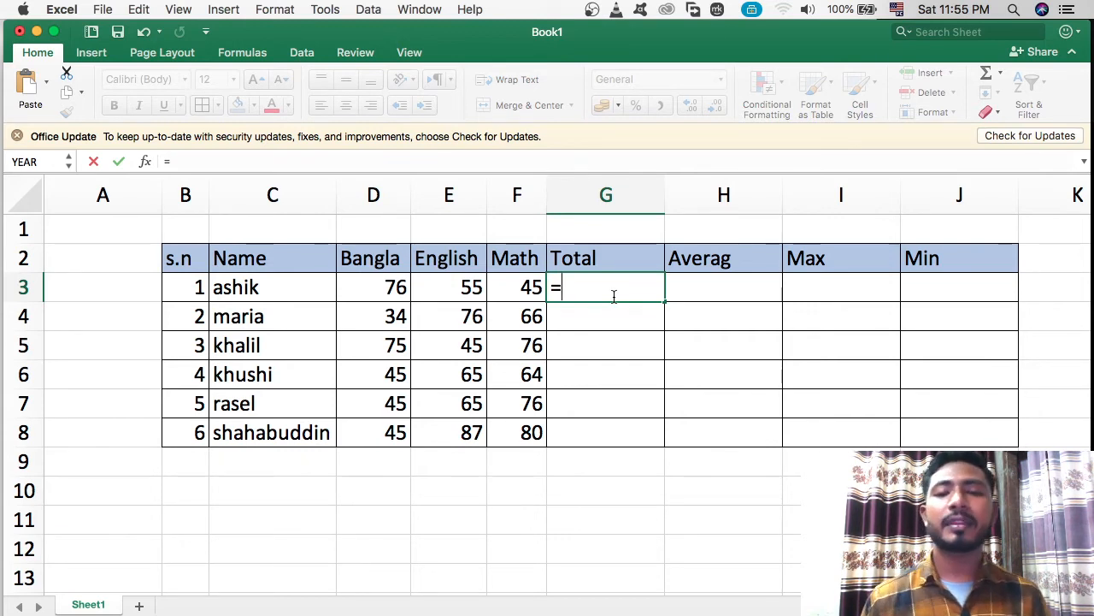
text(sum)
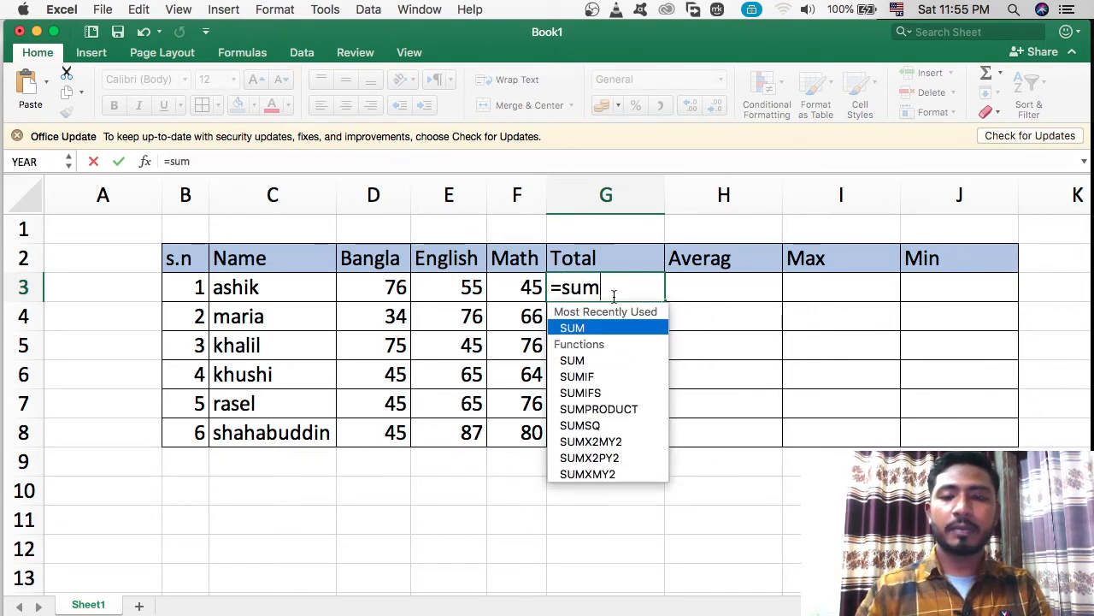
text(()
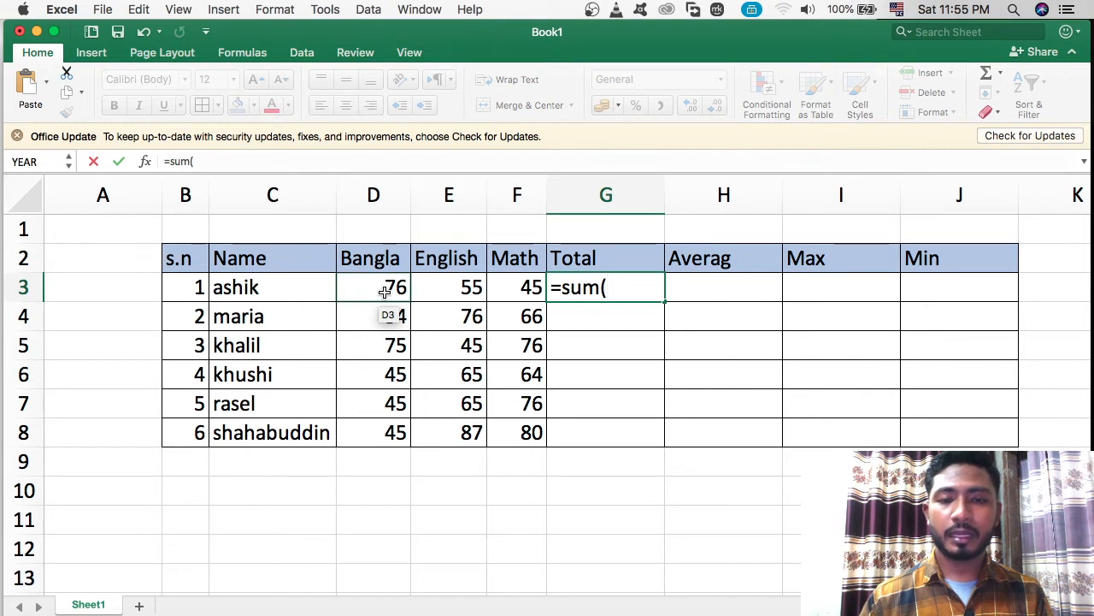
drag(384, 292, 509, 292)
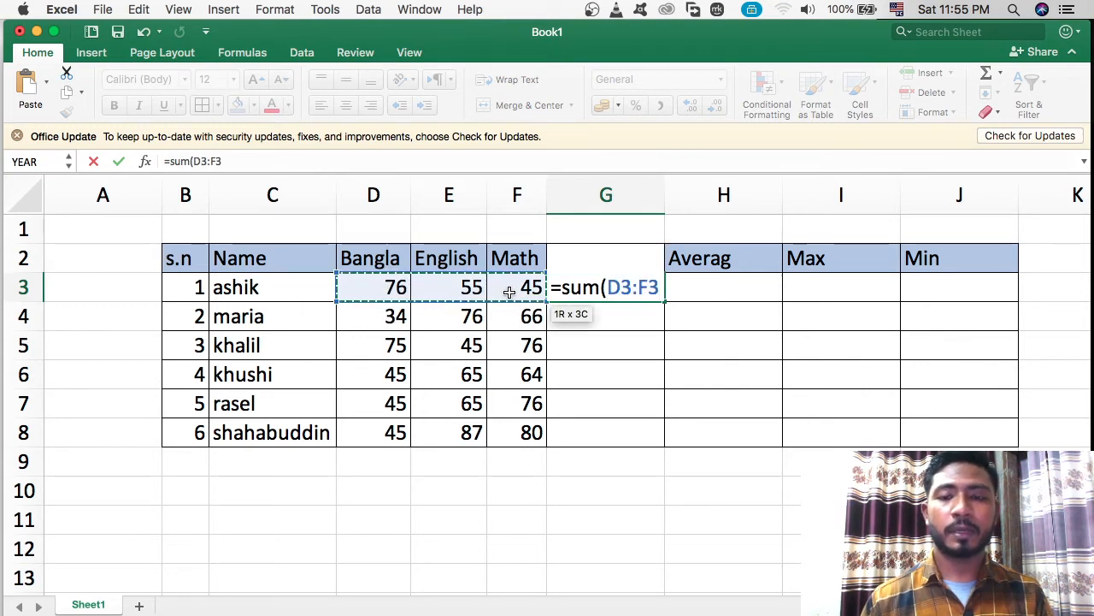
text())
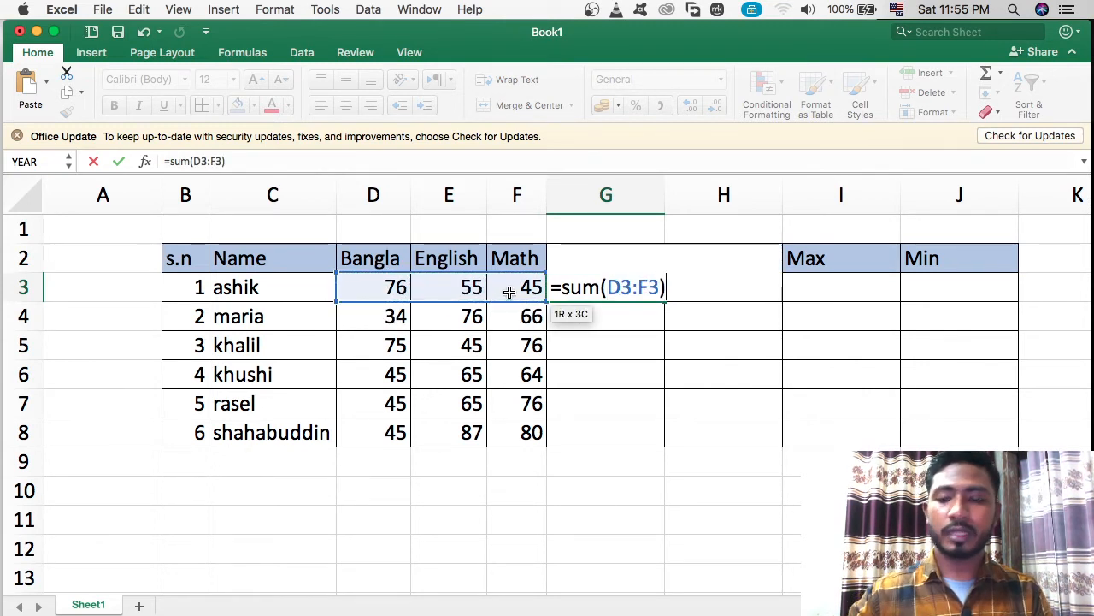
key(Return)
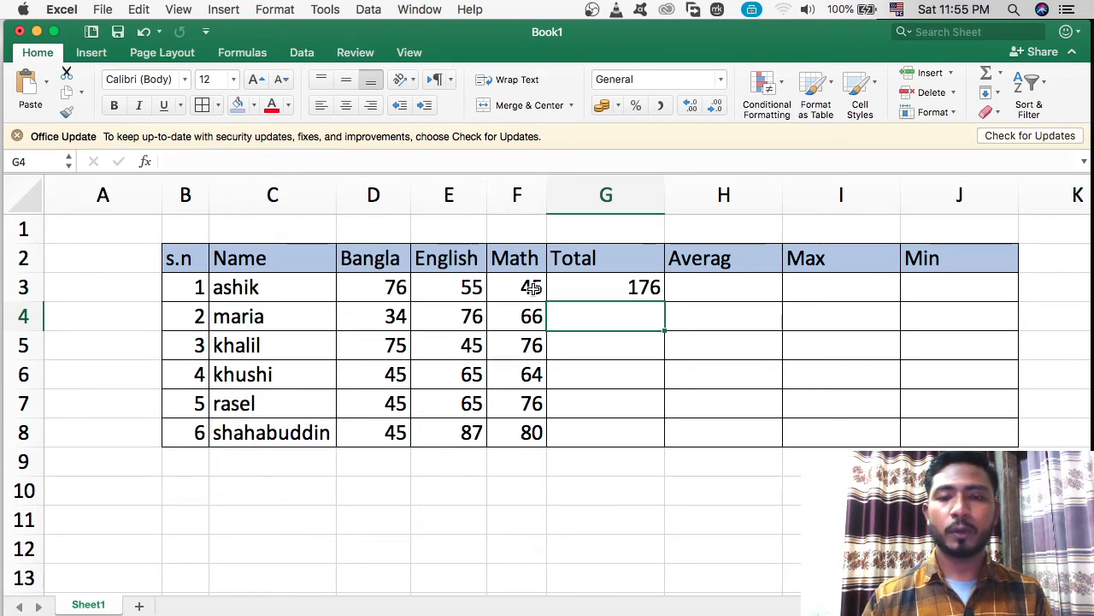
Step: Clear the formula in Total cell G3 and re-enter it as =sum(D3:F3)
click(611, 289)
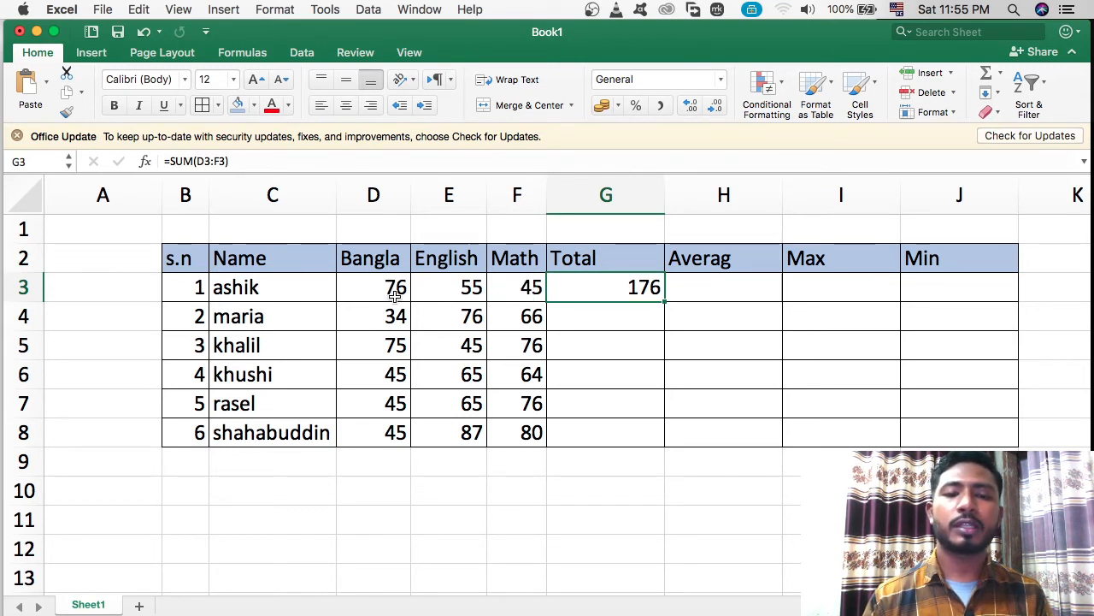
click(604, 316)
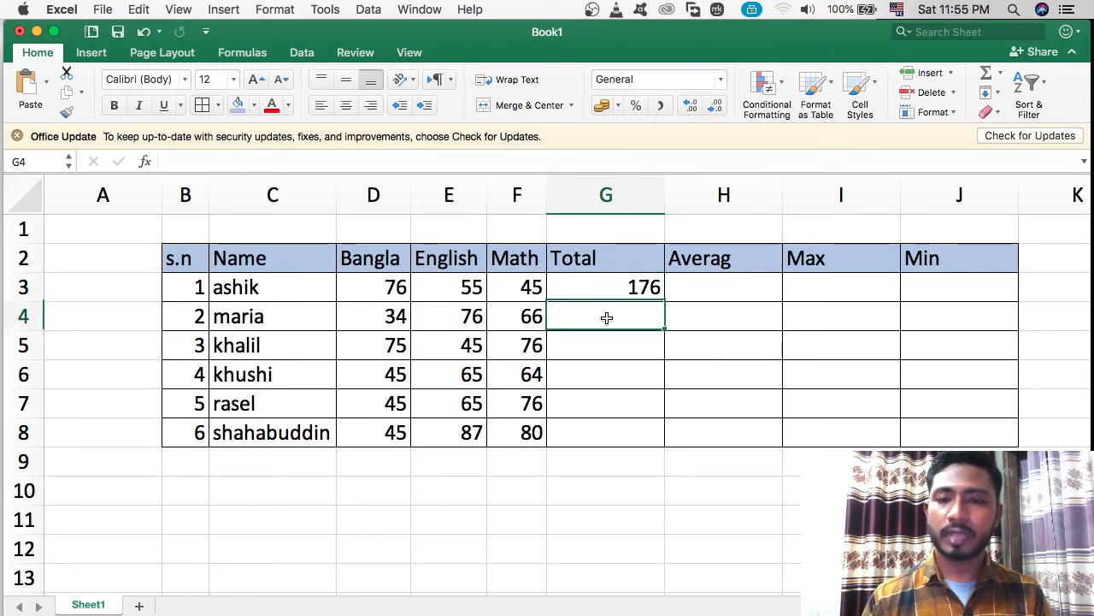
click(606, 296)
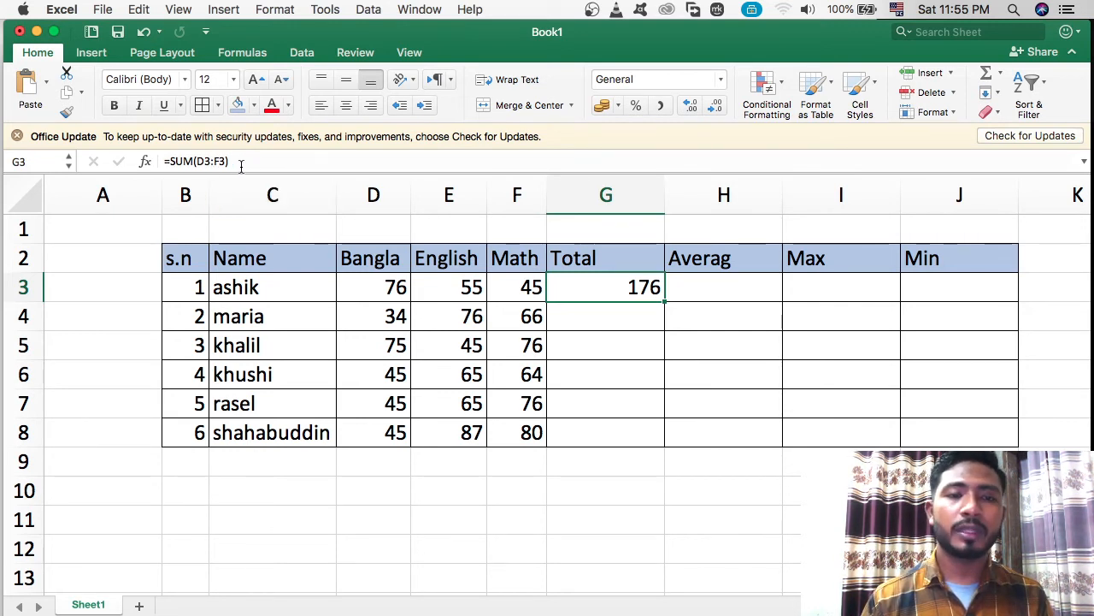
double_click(615, 283)
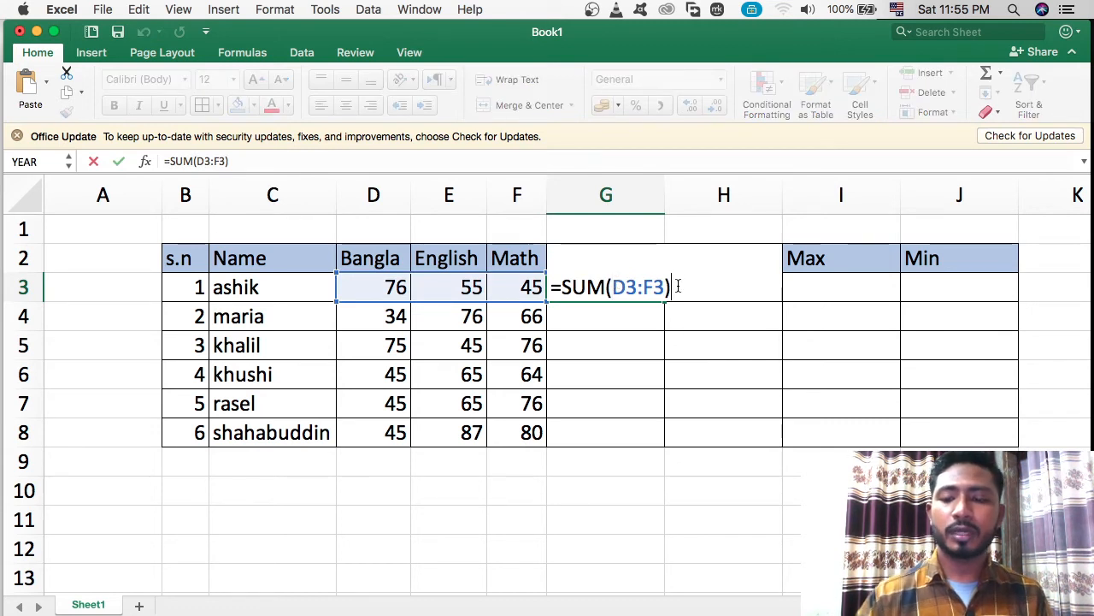
key(BackSpace)
key(BackSpace)
key(BackSpace)
key(BackSpace)
key(BackSpace)
key(BackSpace)
key(BackSpace)
key(BackSpace)
key(BackSpace)
key(BackSpace)
key(BackSpace)
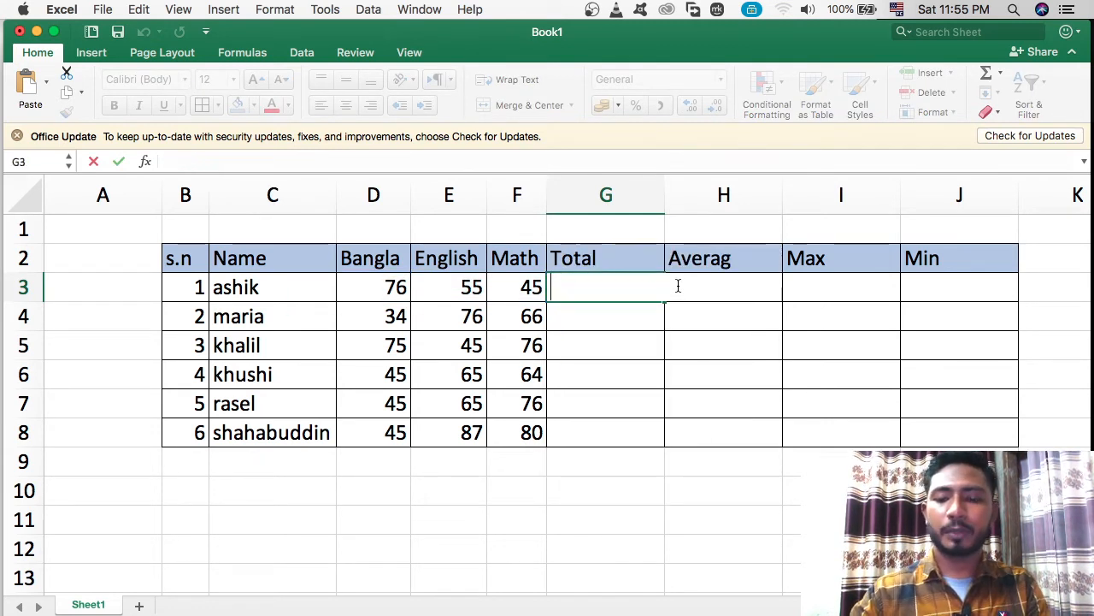
text(=sum)
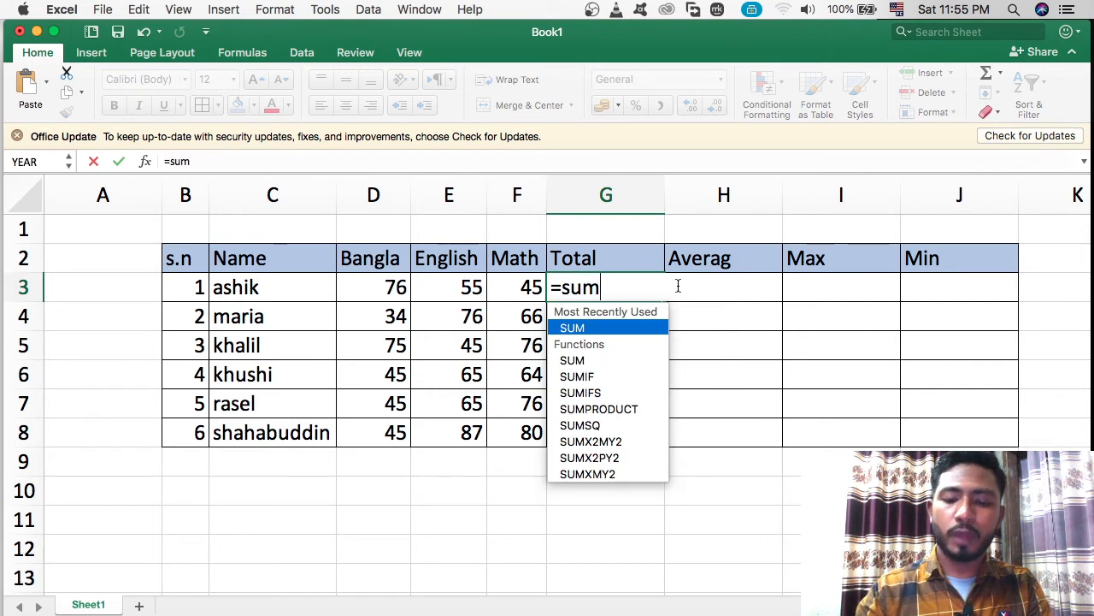
text(()
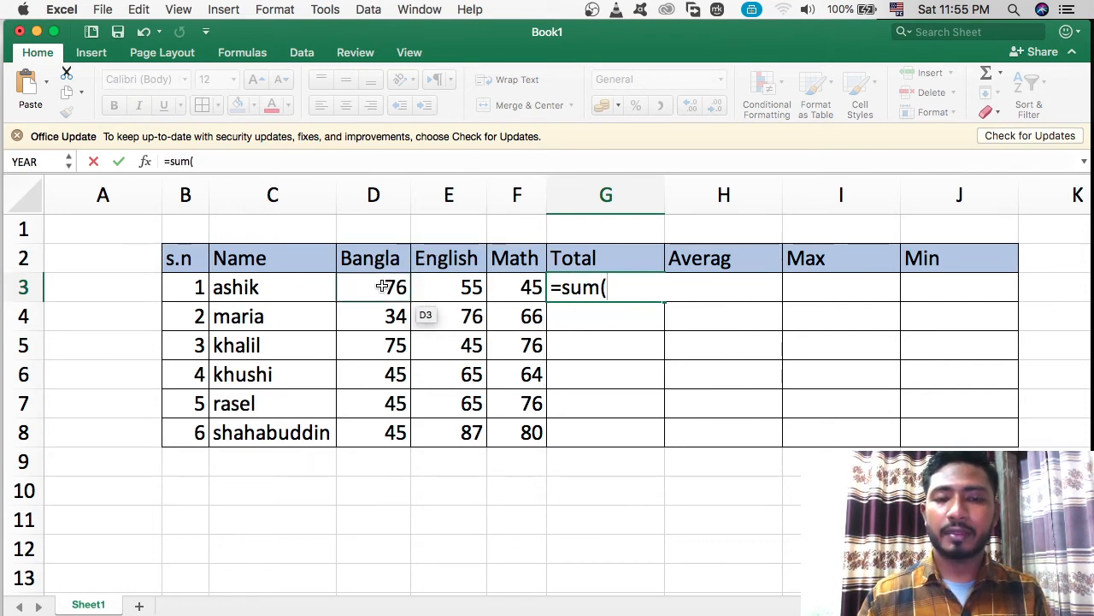
drag(387, 284, 499, 288)
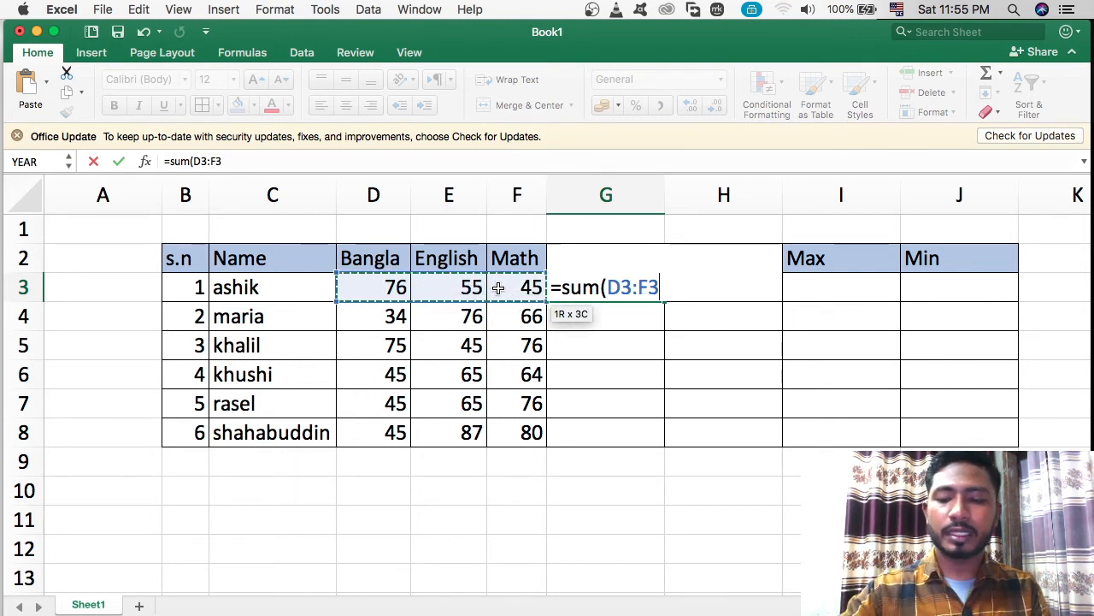
text())
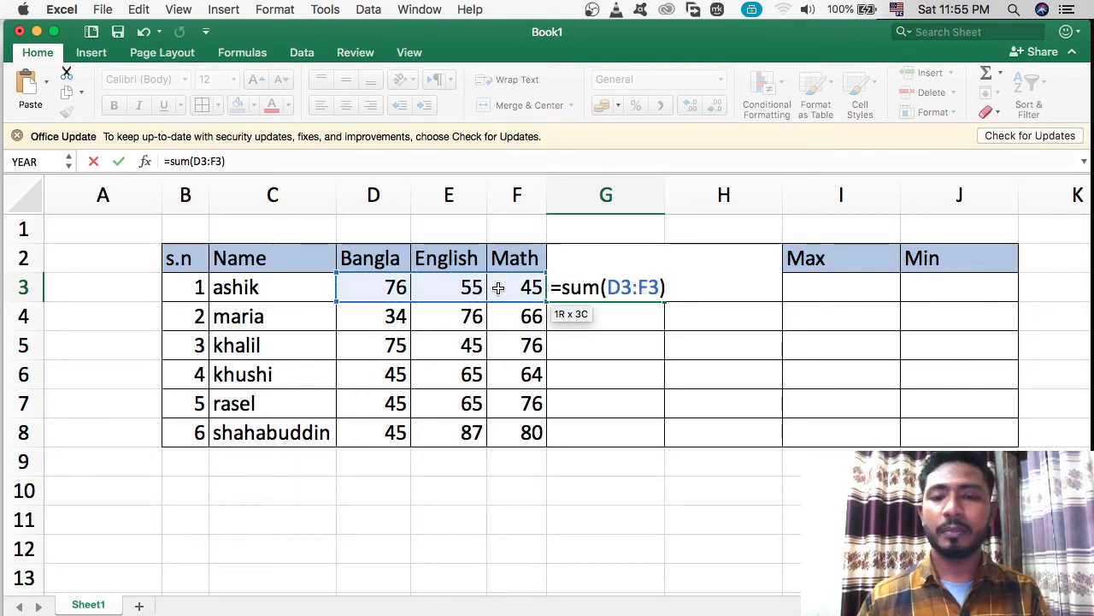
key(Return)
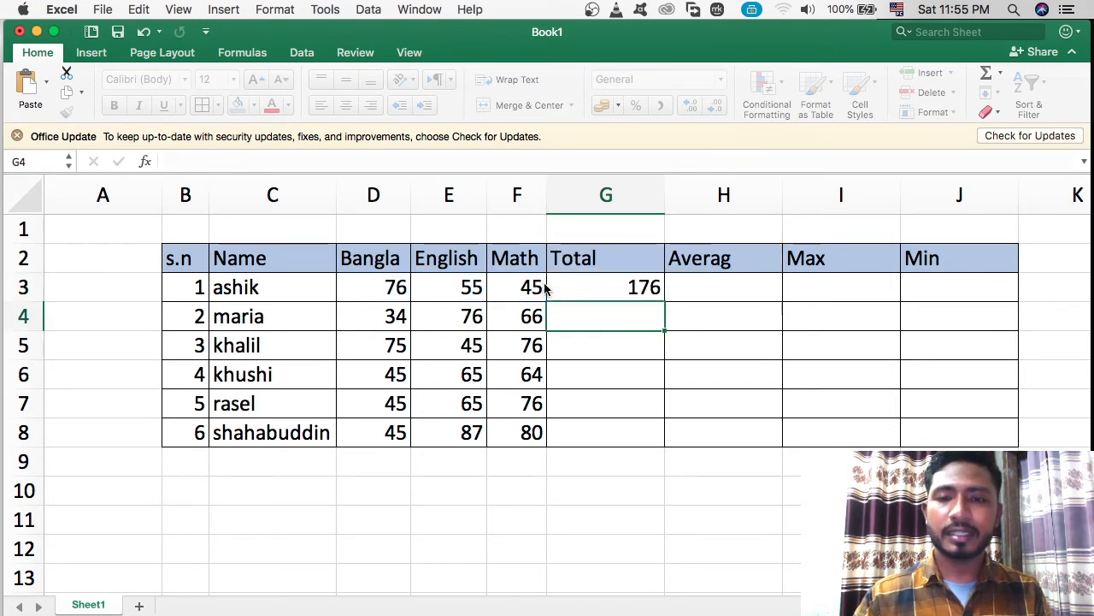
Step: Fill the SUM formula from G3 down to G8 for the remaining students
click(629, 287)
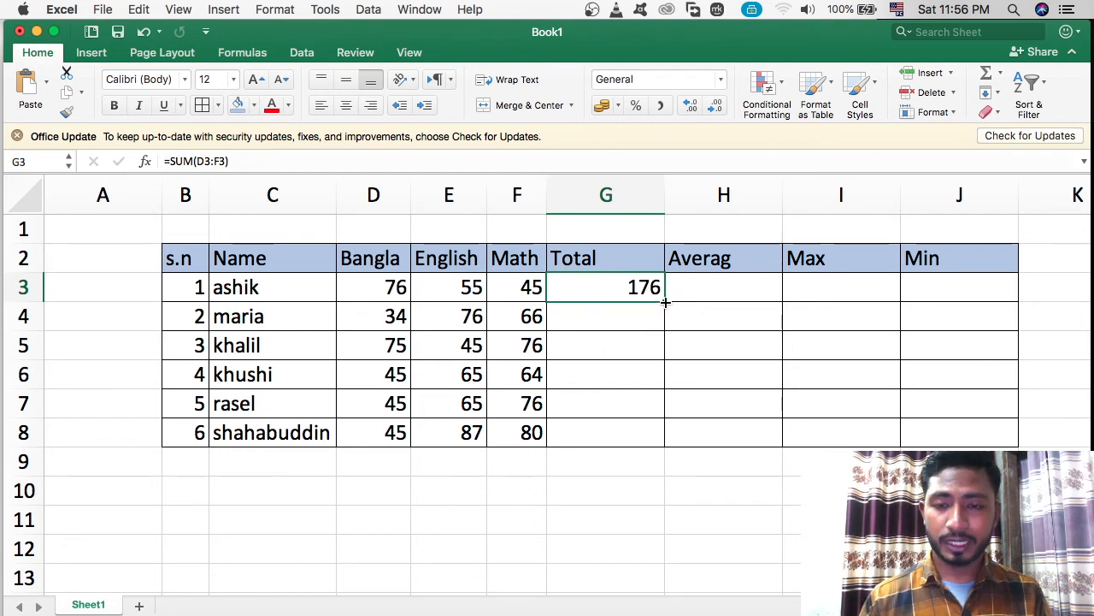
drag(665, 302, 664, 436)
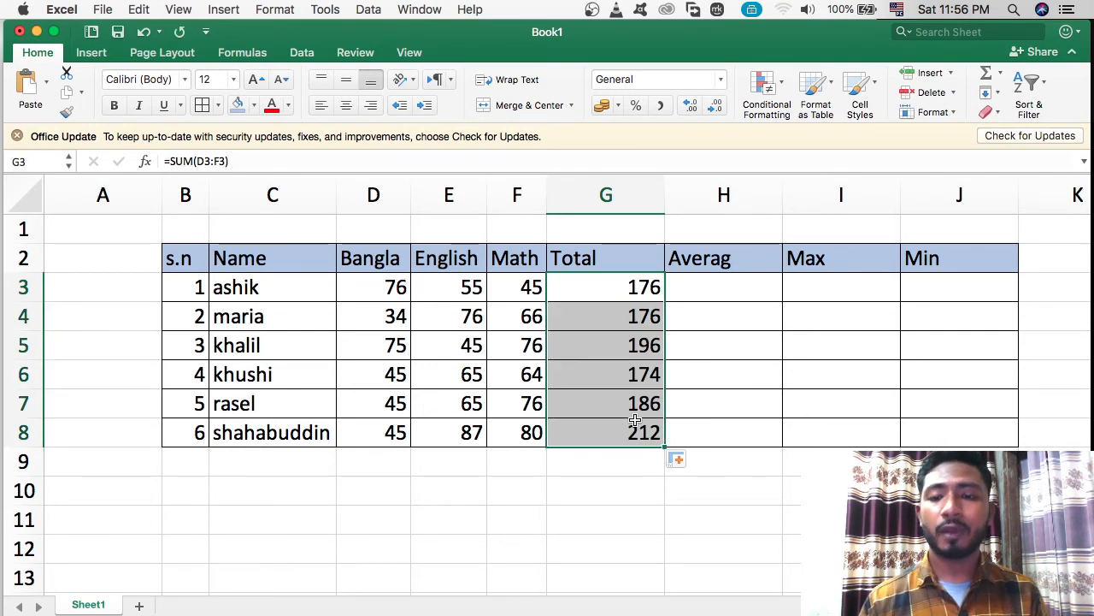
Step: Average the first student's Bangla, English and Math marks in cell H3 with =average(D3:F3)
click(716, 281)
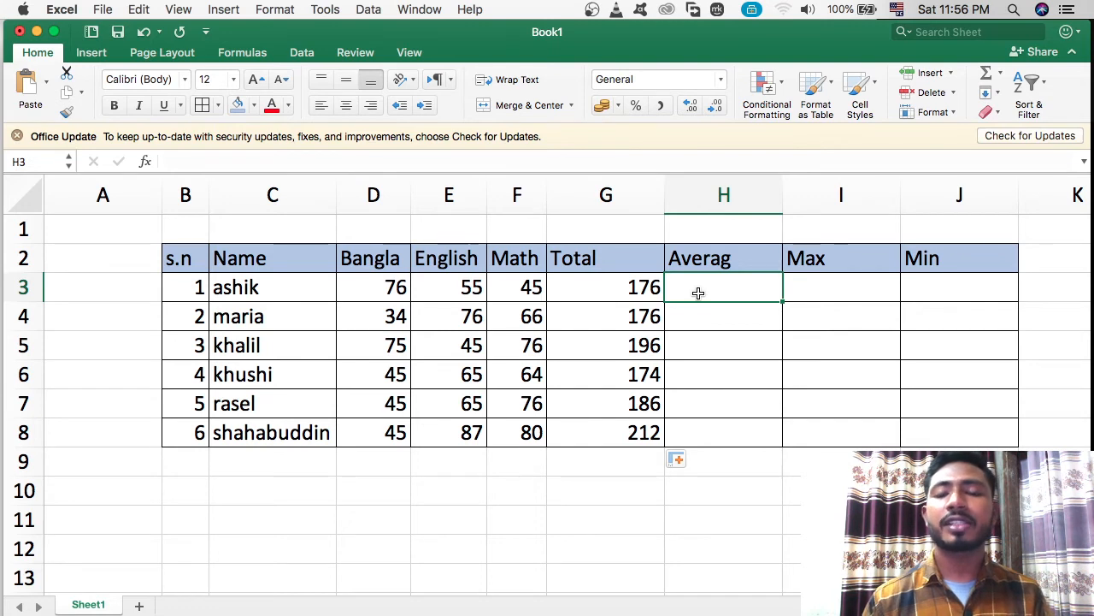
text(=)
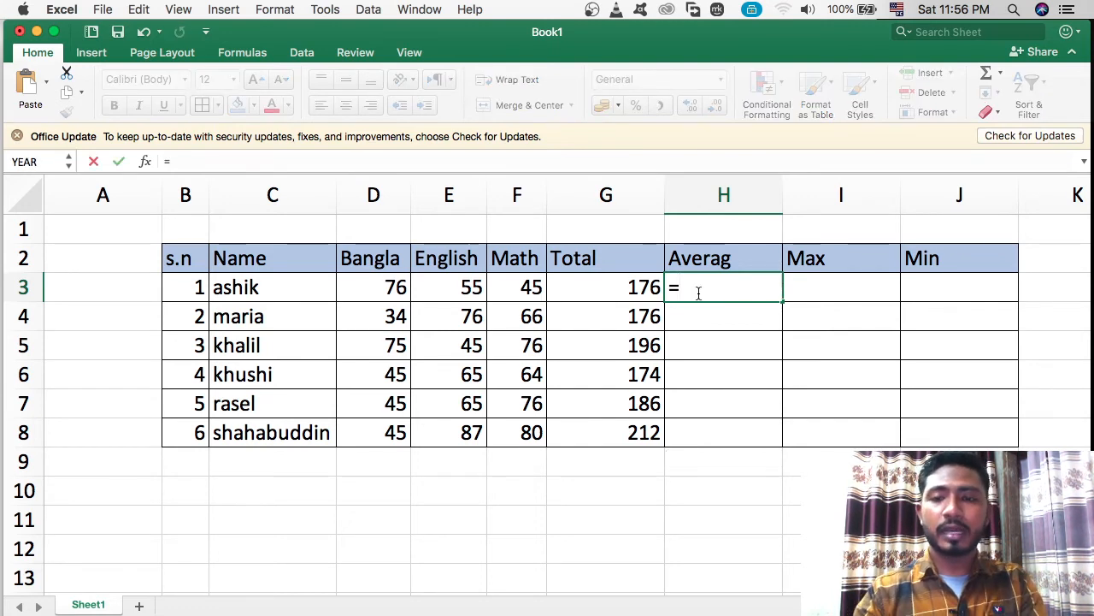
text(aver)
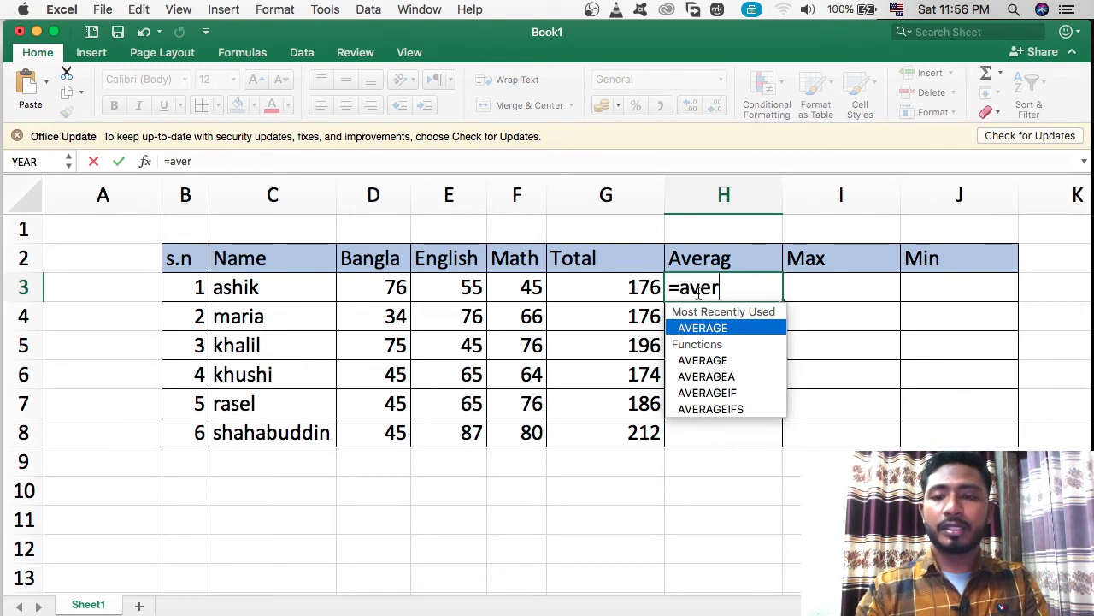
text(age)
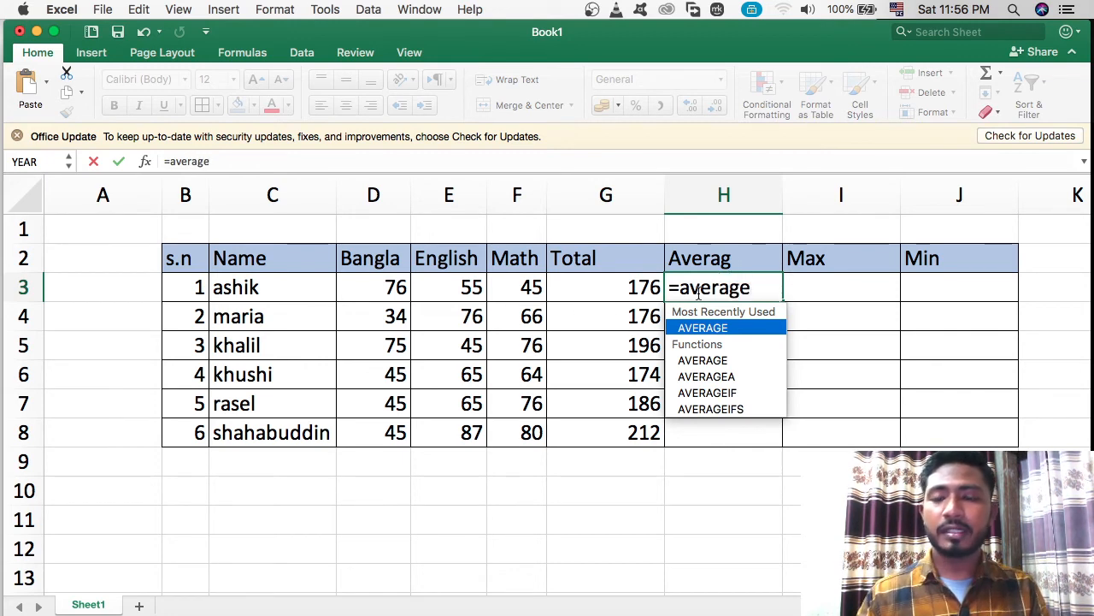
click(389, 287)
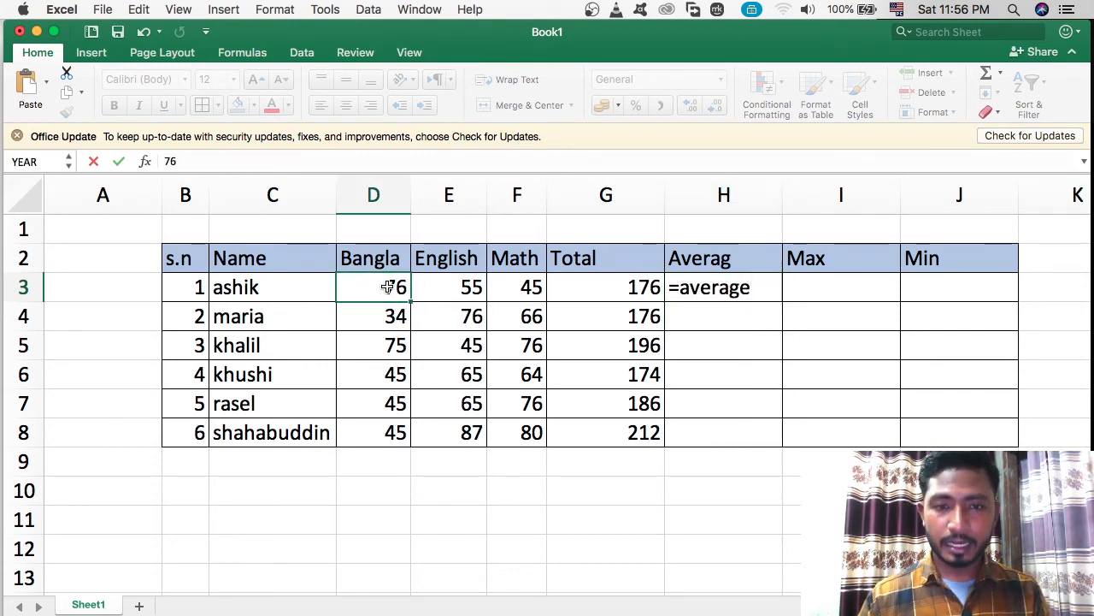
drag(389, 287, 507, 286)
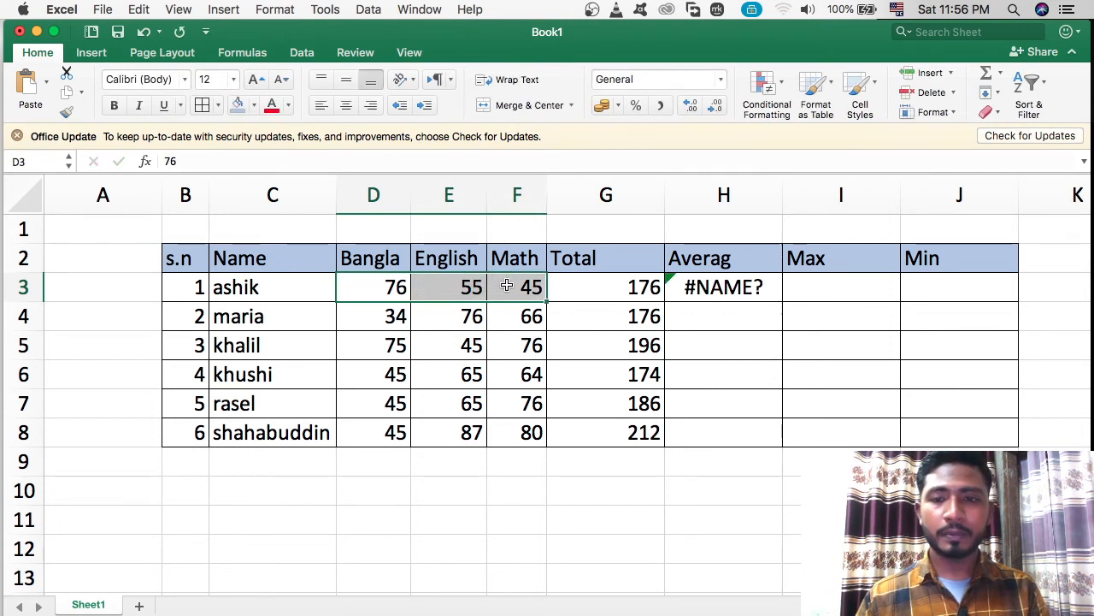
click(708, 289)
double_click(708, 289)
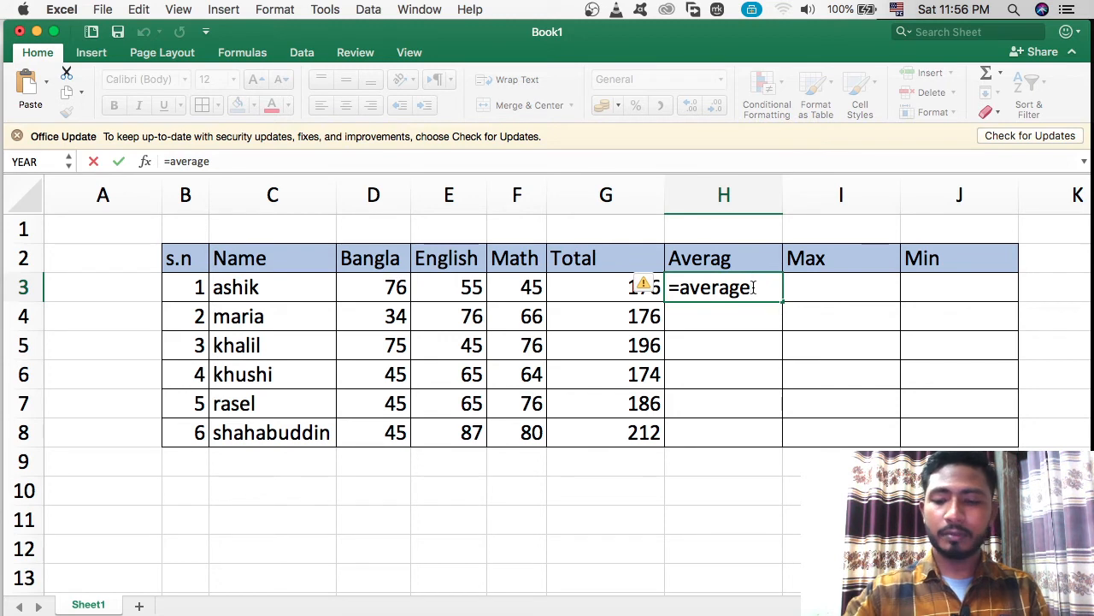
text(()
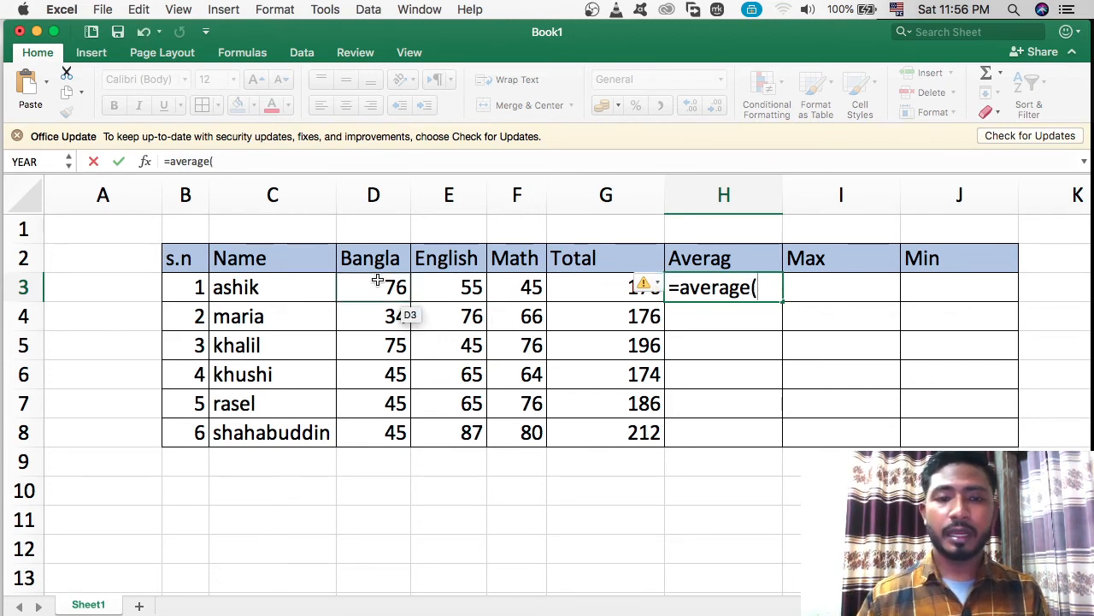
drag(379, 285, 526, 287)
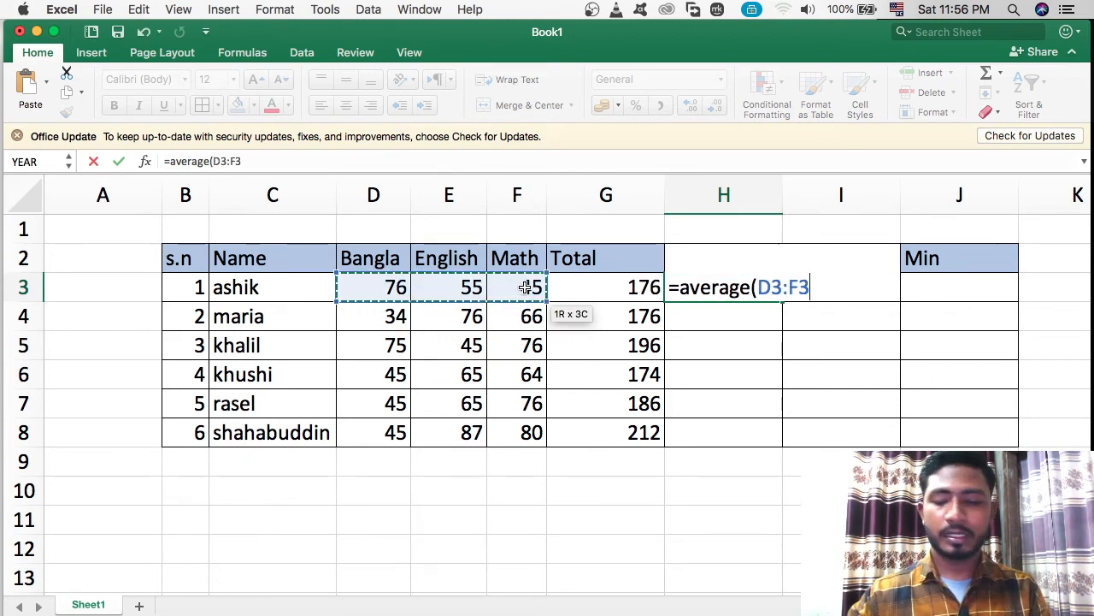
text())
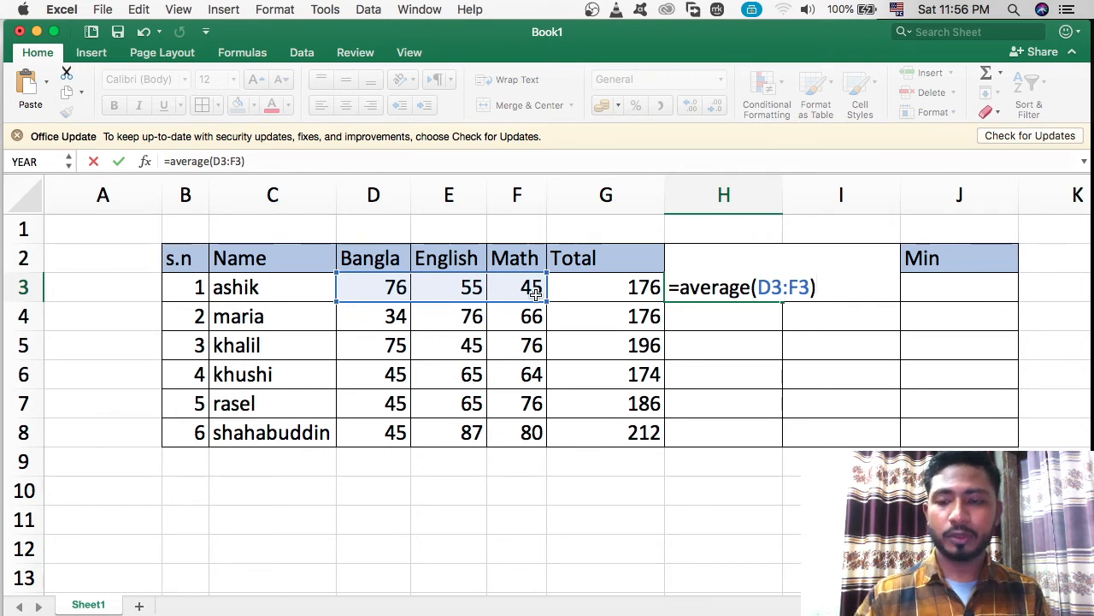
key(Return)
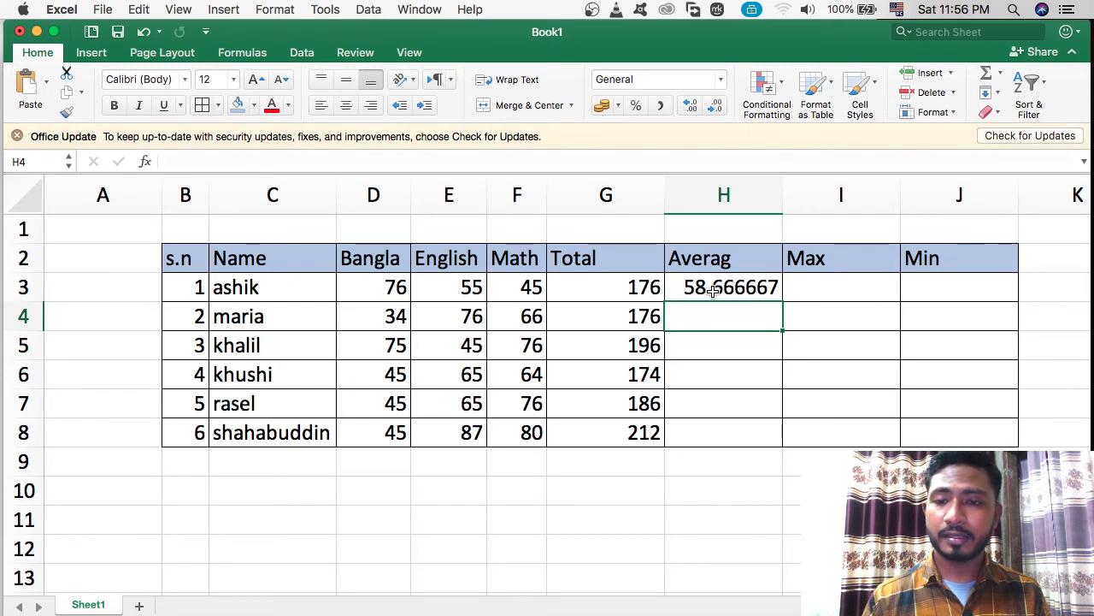
Step: Fill the AVERAGE formula from H3 down to H8 for the remaining students
click(762, 292)
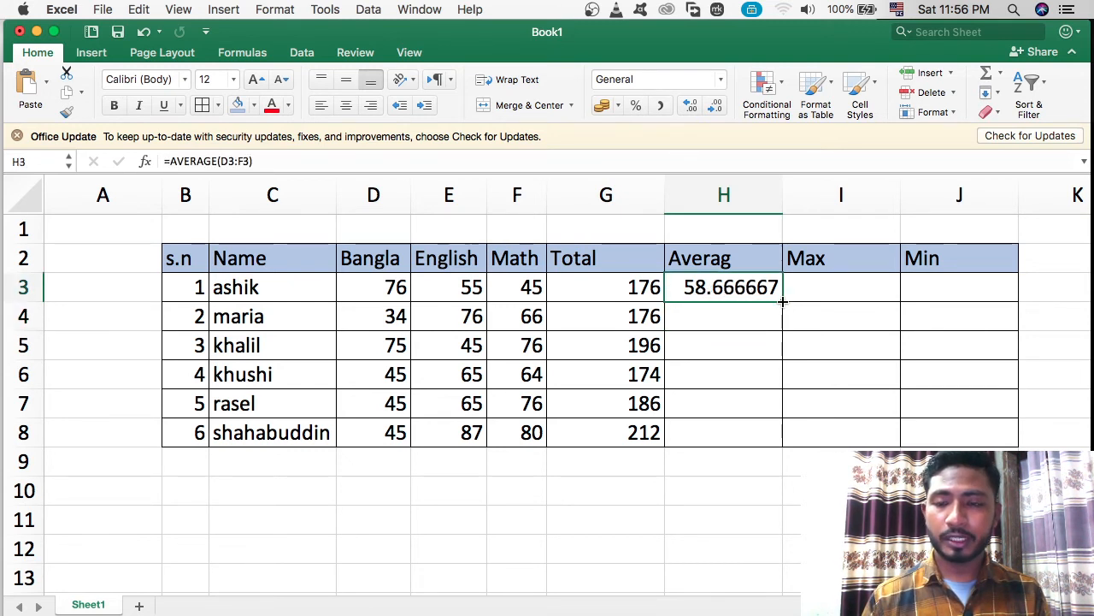
drag(782, 301, 781, 435)
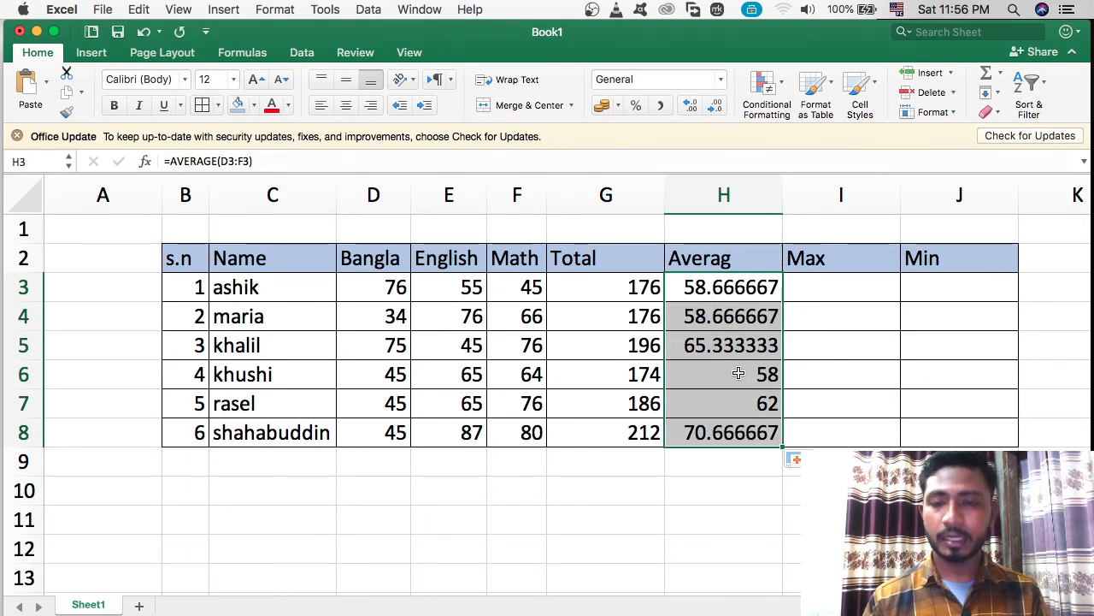
Step: Find the first student's highest mark across Bangla, English and Math in cell I3 with =MAX(D3:F3)
click(819, 287)
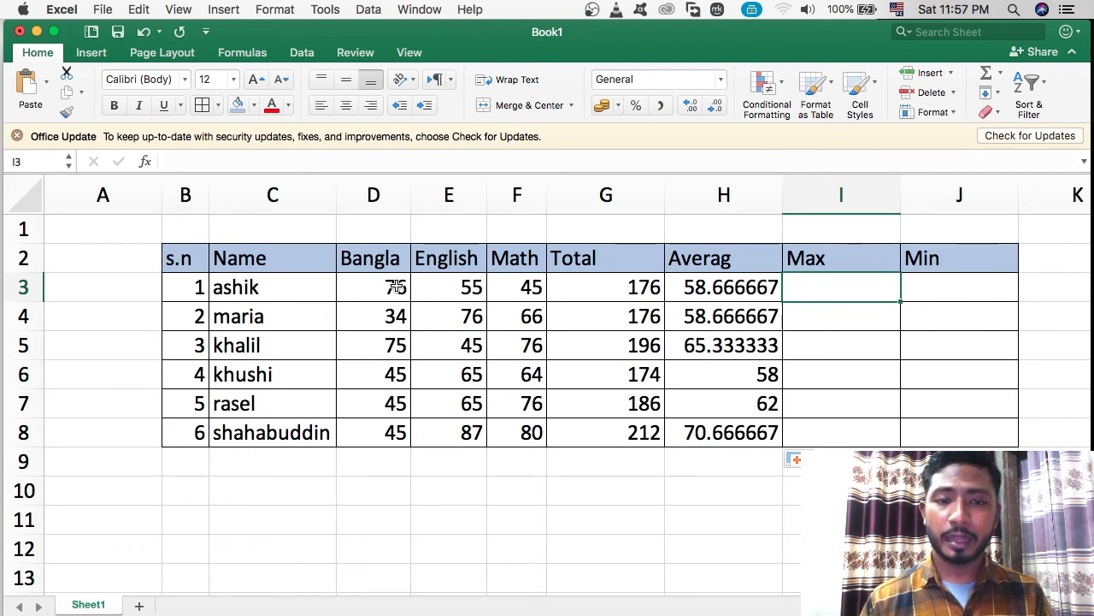
drag(397, 288, 518, 287)
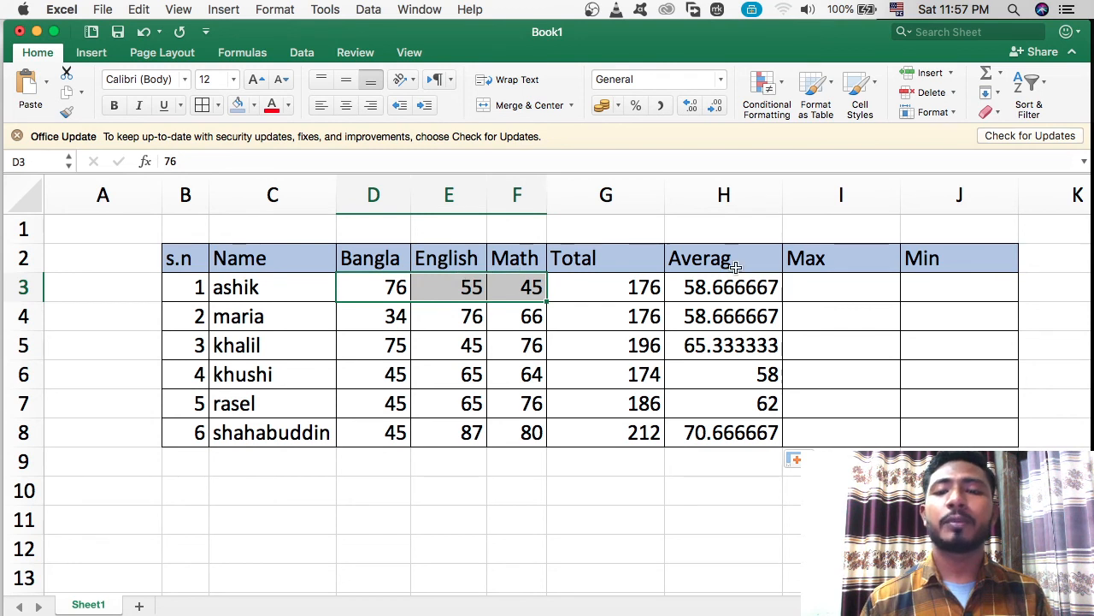
click(805, 285)
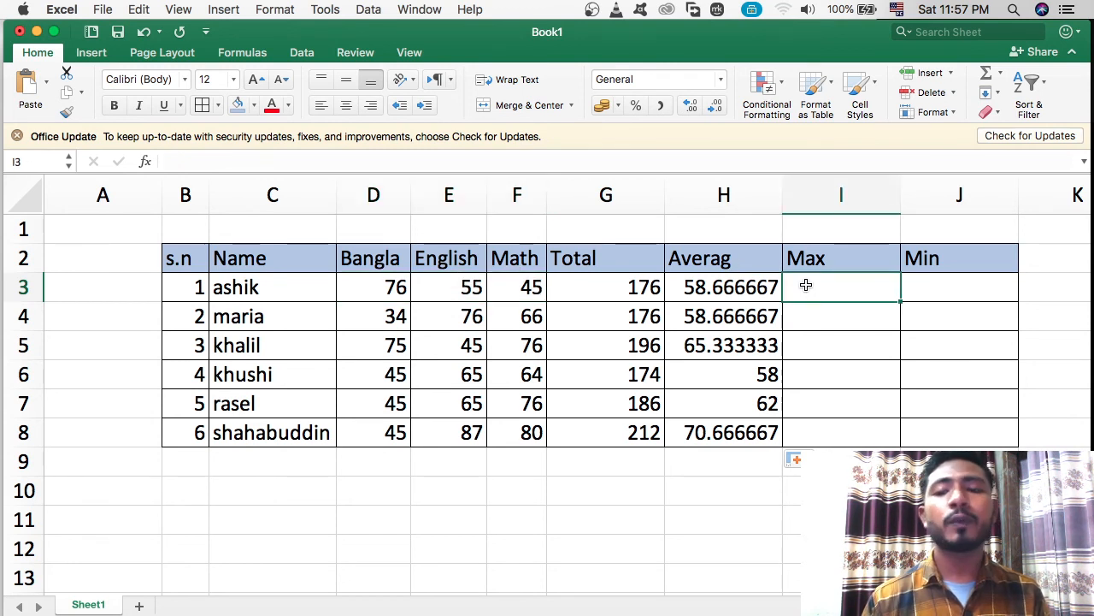
text(=)
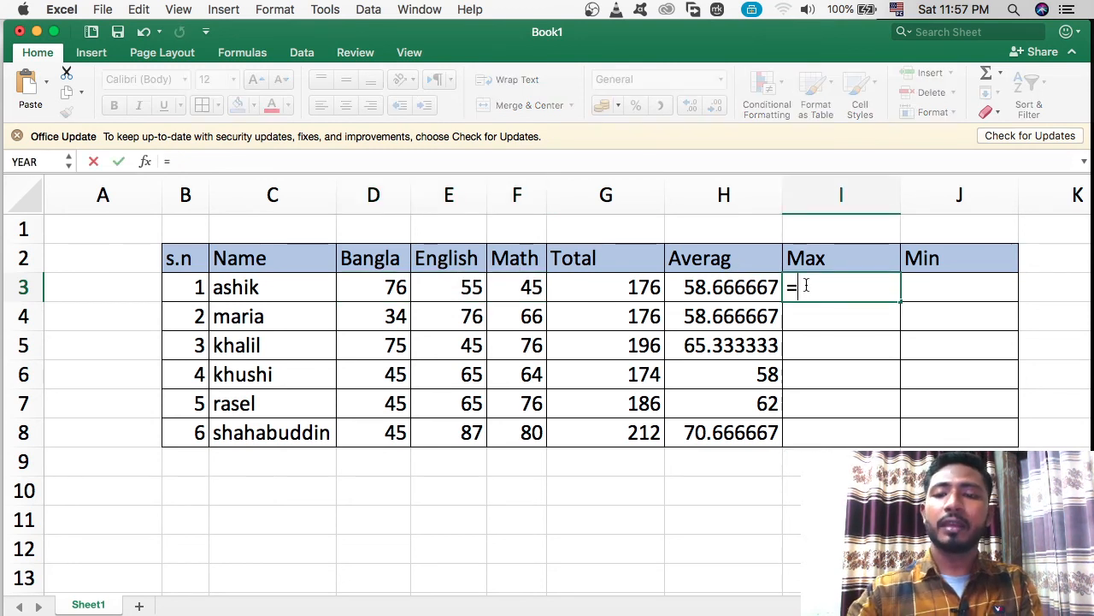
text(max)
key(BackSpace)
key(BackSpace)
key(BackSpace)
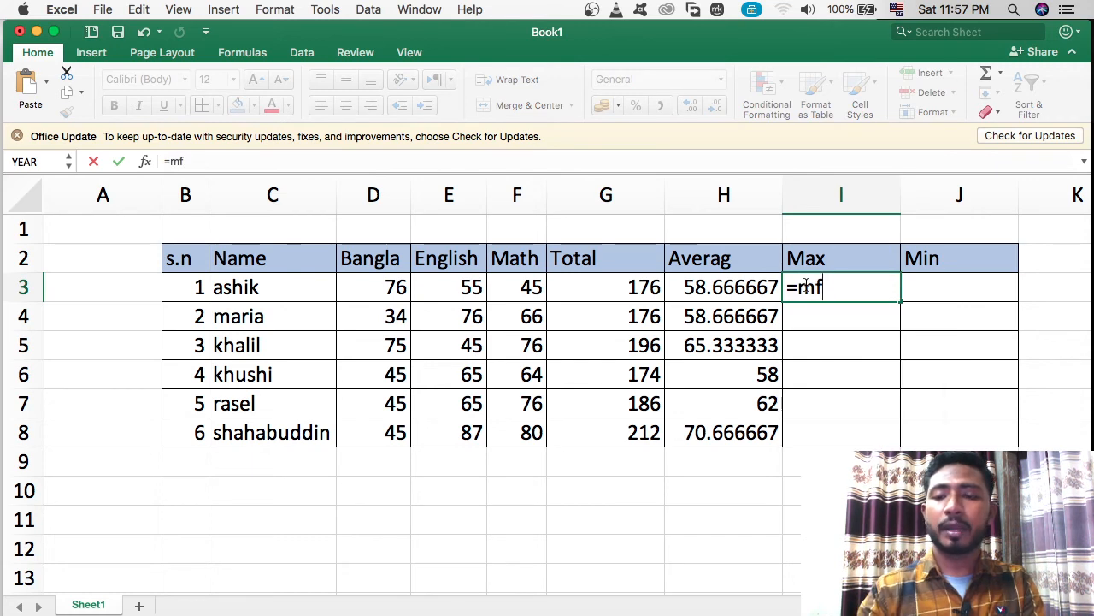
text(ma)
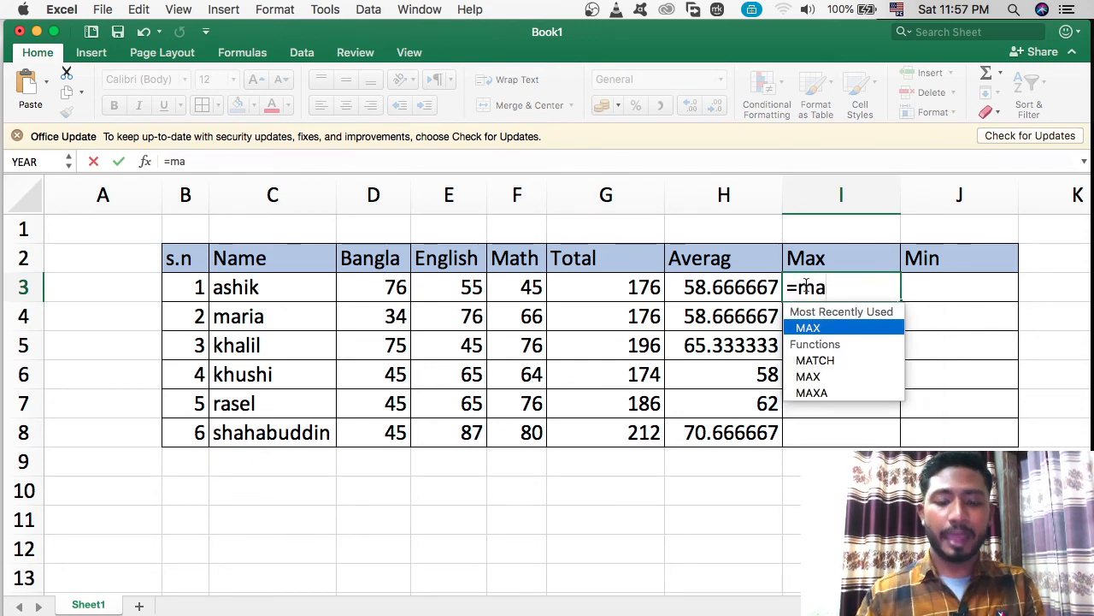
text(x)
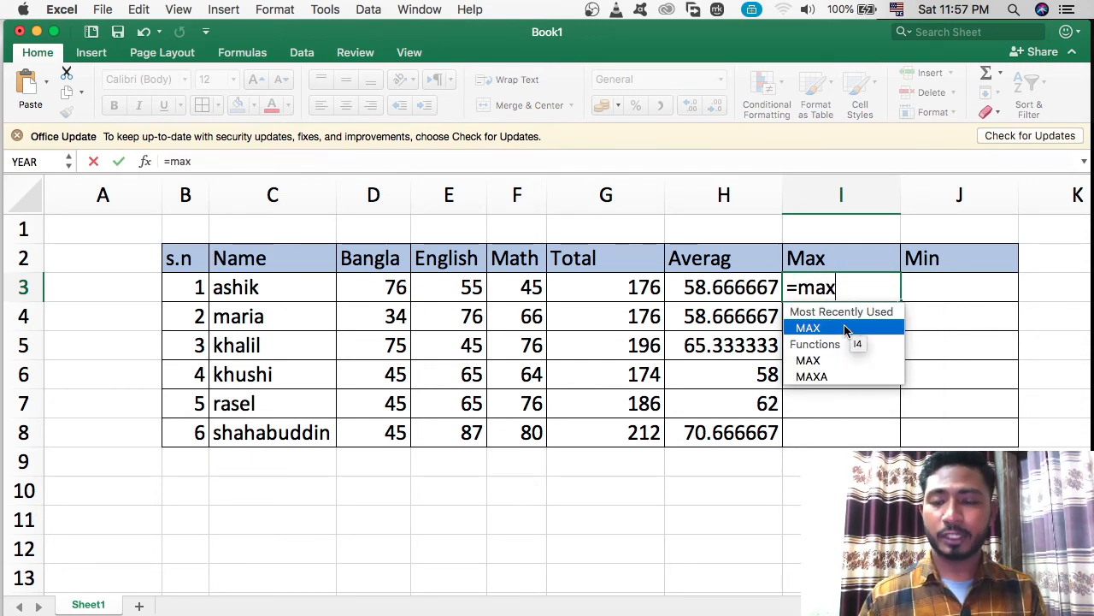
double_click(846, 328)
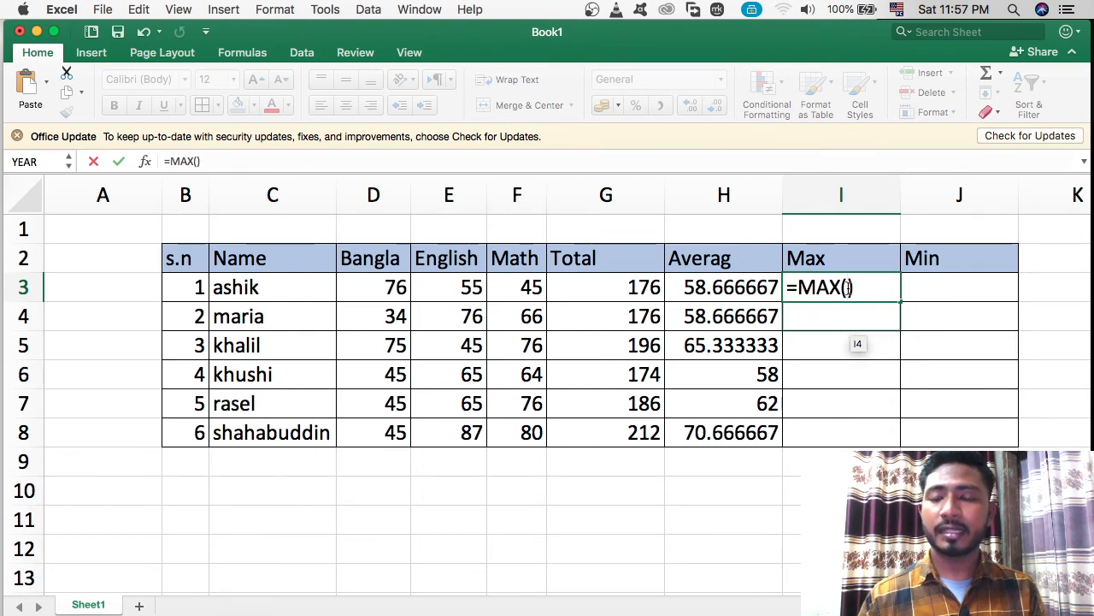
drag(395, 288, 505, 289)
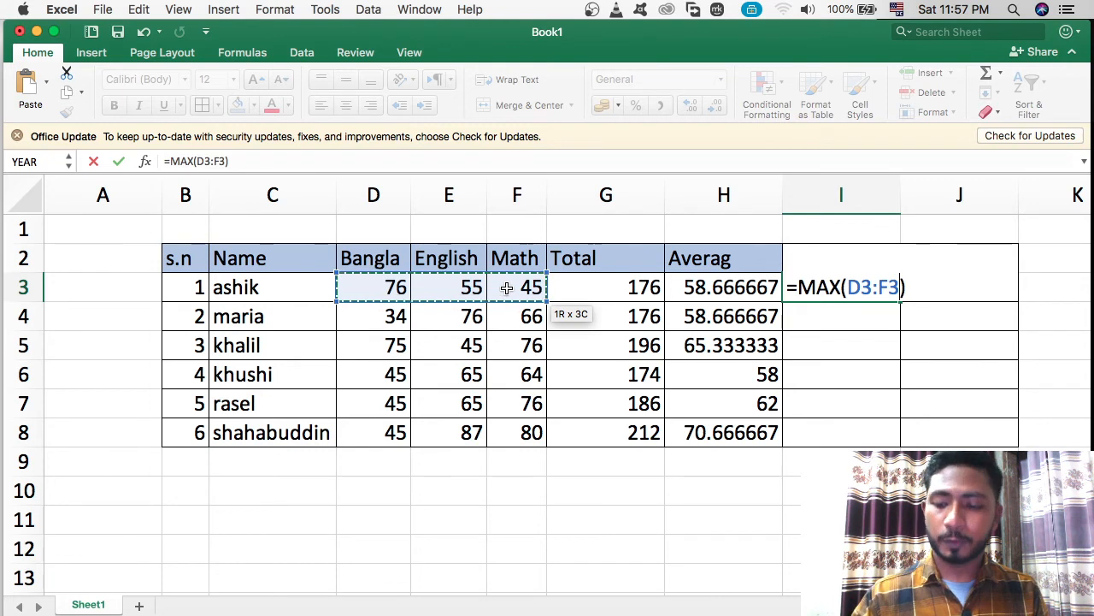
key(Return)
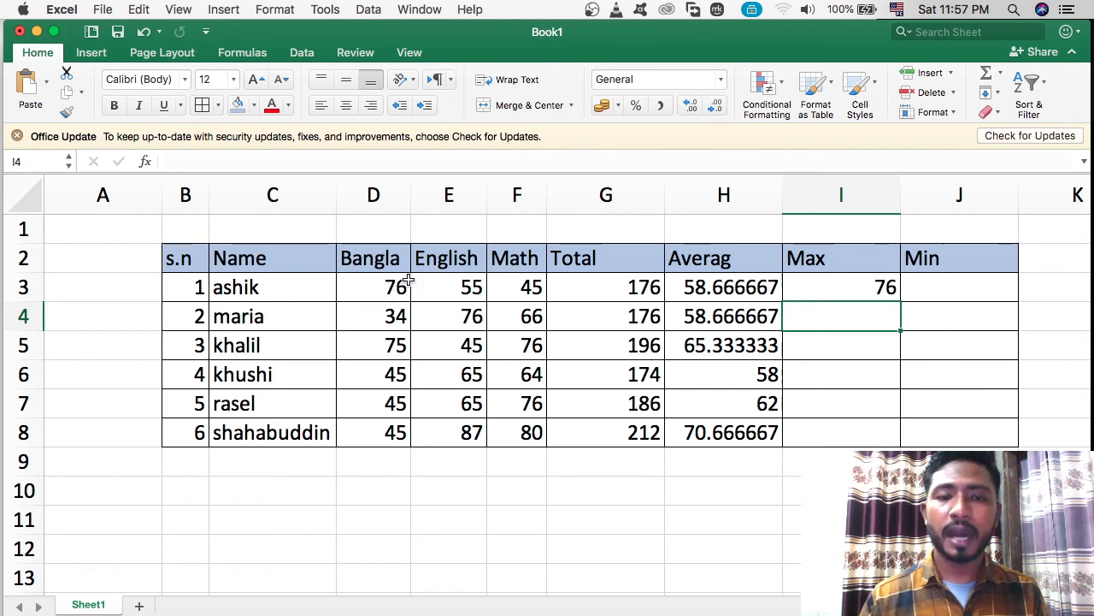
Step: Fill the MAX formula from I3 down to I8 for the remaining students
click(845, 289)
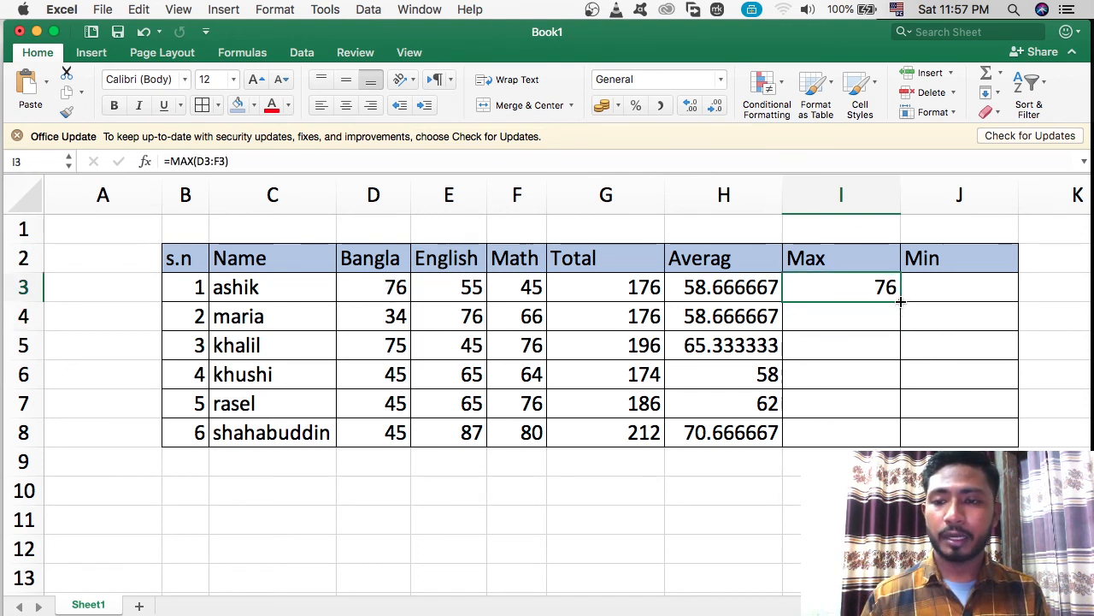
drag(901, 301, 902, 438)
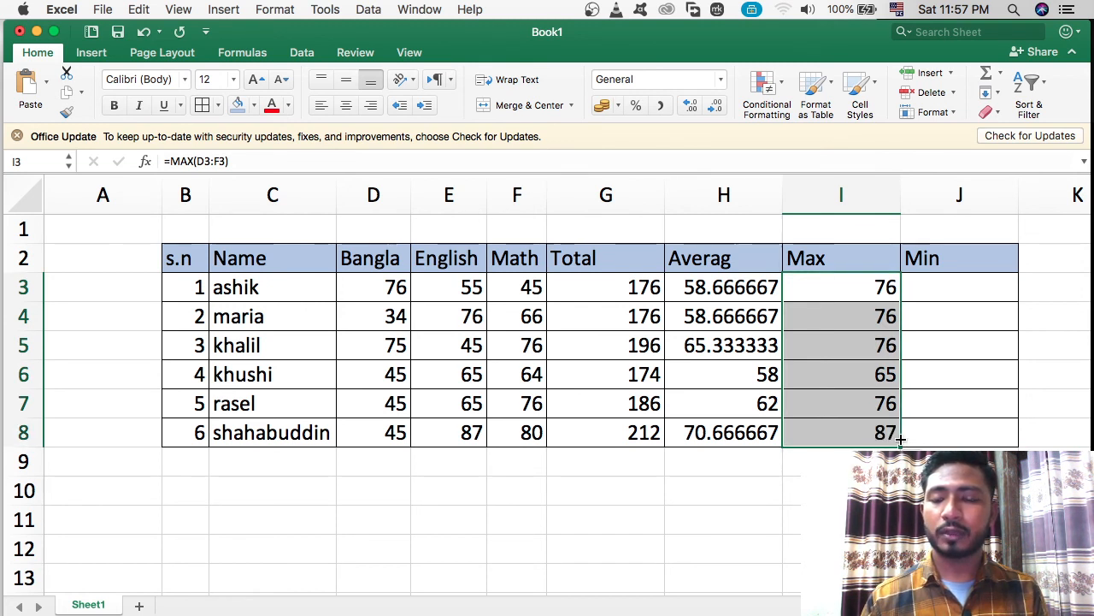
Step: Find the first student's lowest mark across Bangla, English and Math in cell J3 with =MIN(D3:F3)
click(938, 297)
text(=mi)
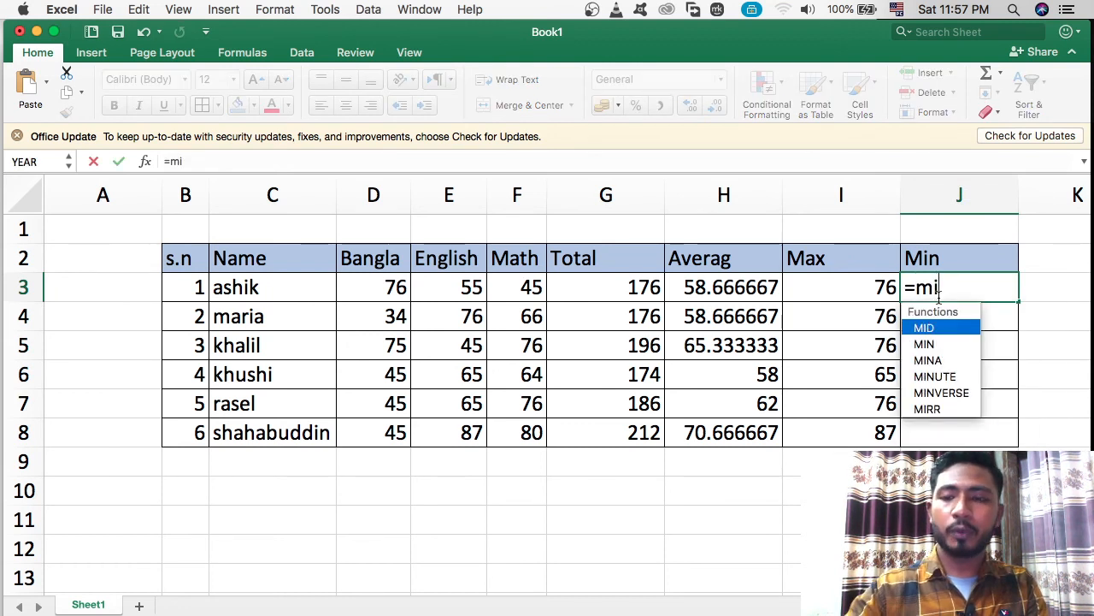
double_click(937, 344)
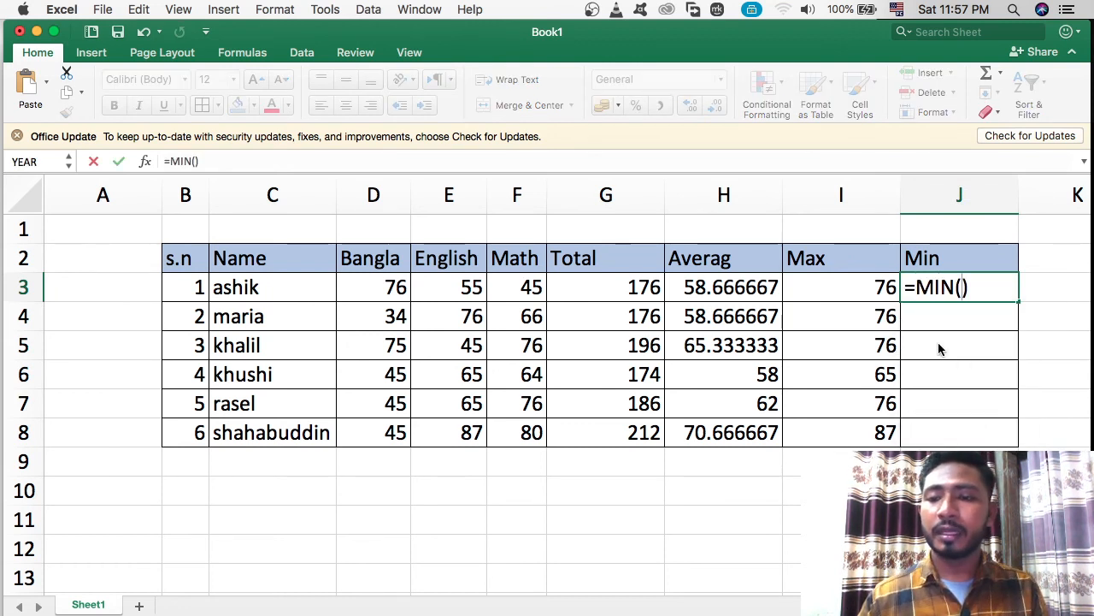
drag(376, 288, 530, 287)
key(Return)
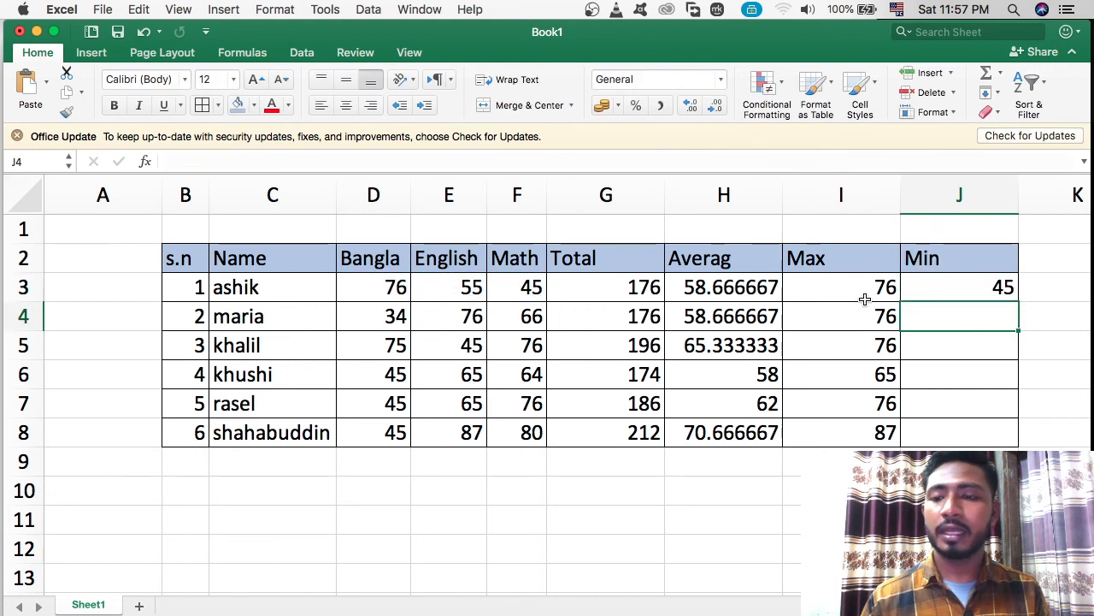
Step: Fill the MIN formula from J3 down to J8 for the remaining students
click(951, 295)
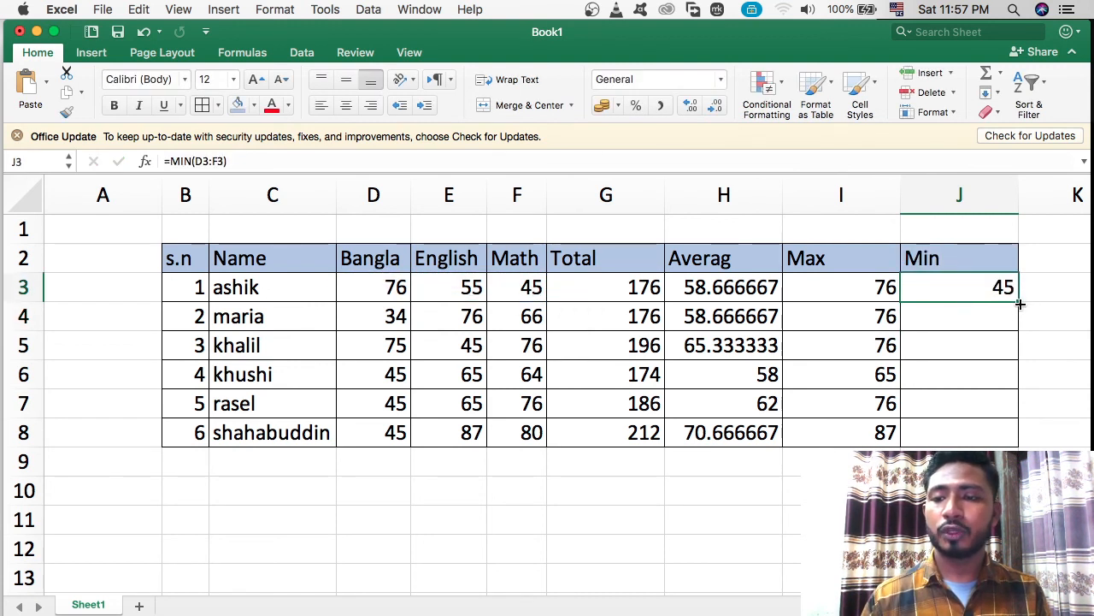
drag(1018, 301, 1022, 434)
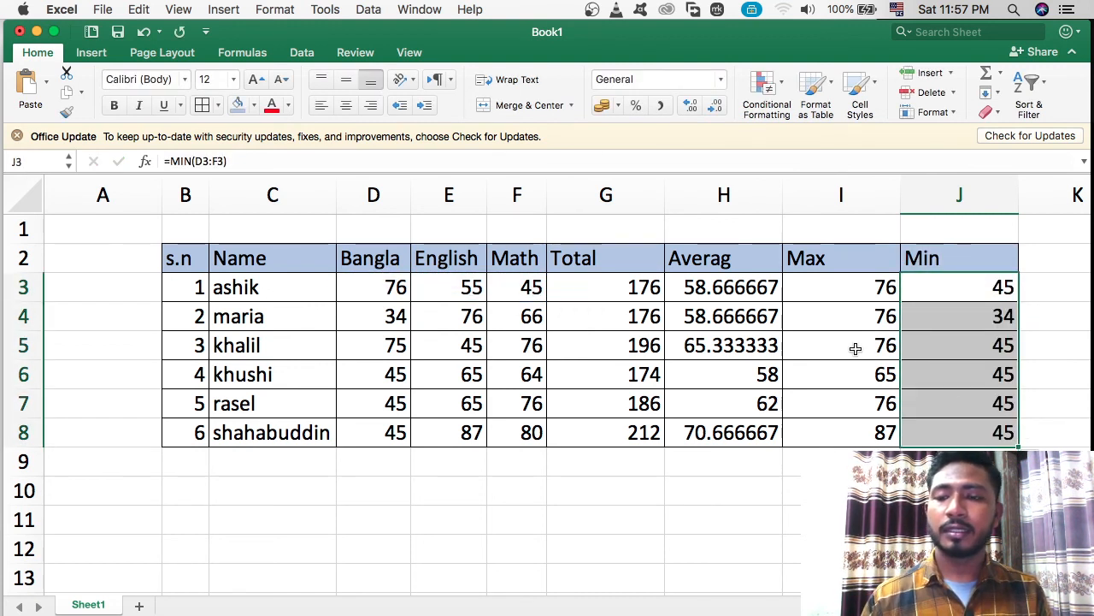